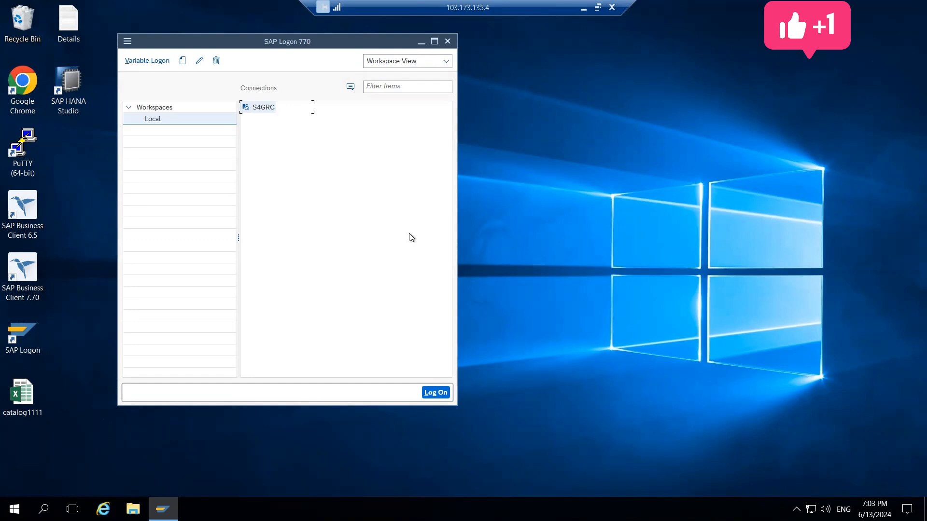
Open the S4GRC connection and log on to client 800 with the user name and account password
left_click(410, 234)
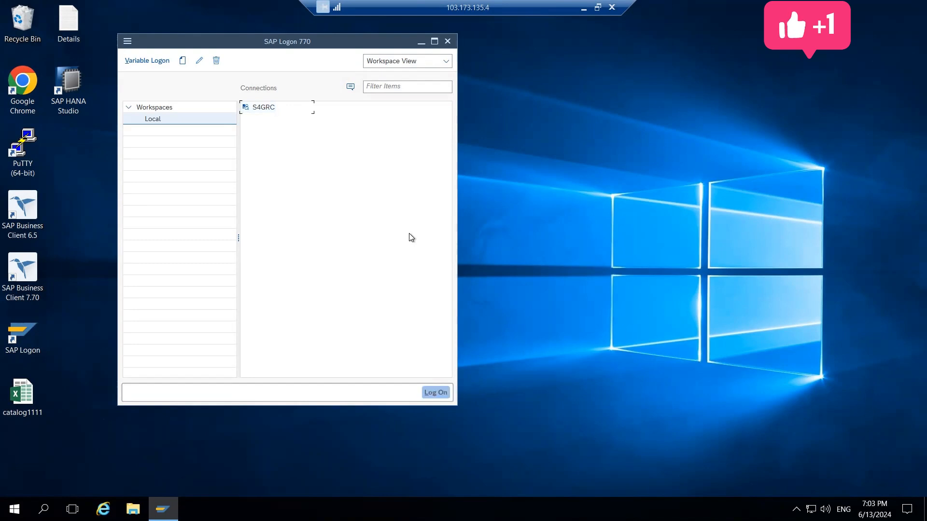
double_click(274, 103)
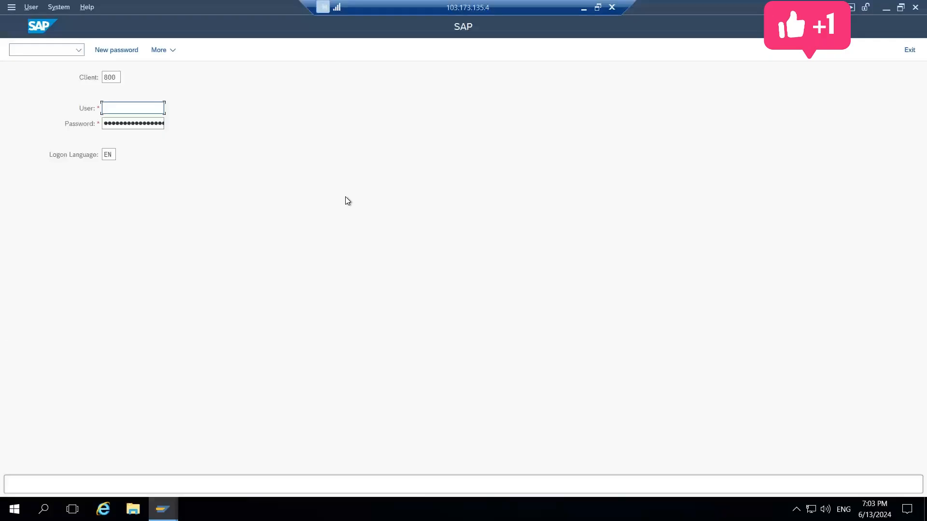
left_click(121, 117)
left_click(121, 118)
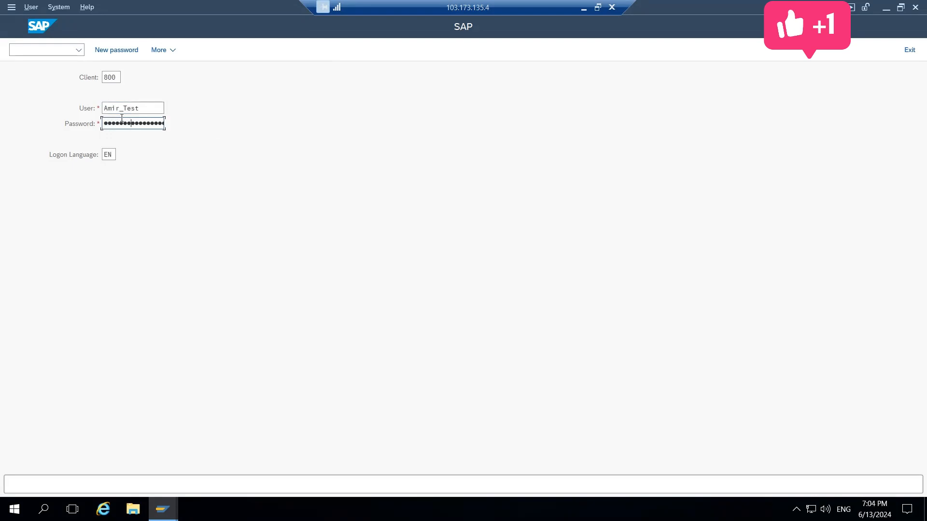
key("Return")
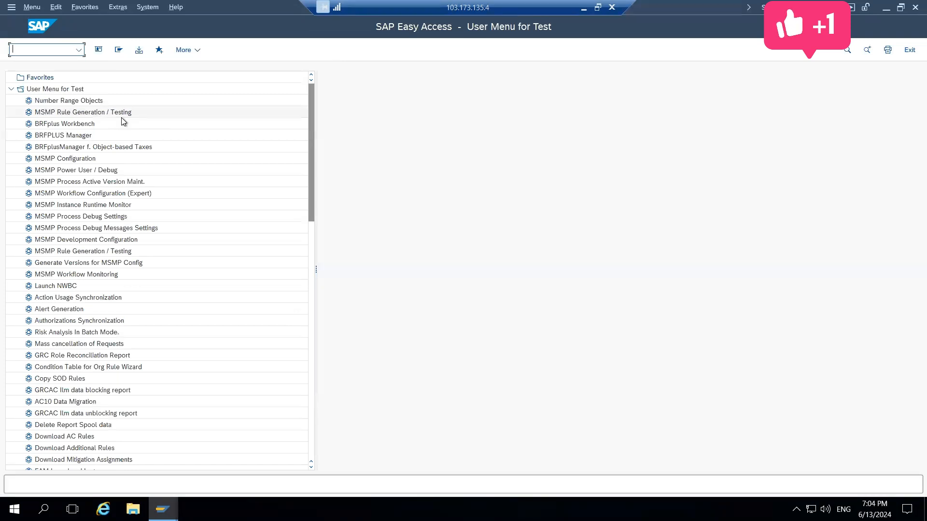
Open Role Maintenance with transaction code pfcg and dismiss the role name suggestions
type("pfcg")
key("Return")
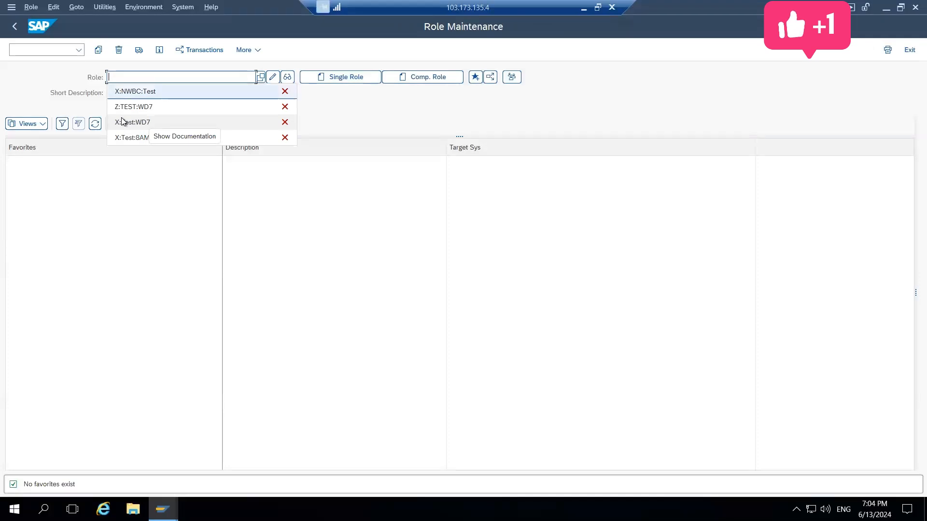
key("Down")
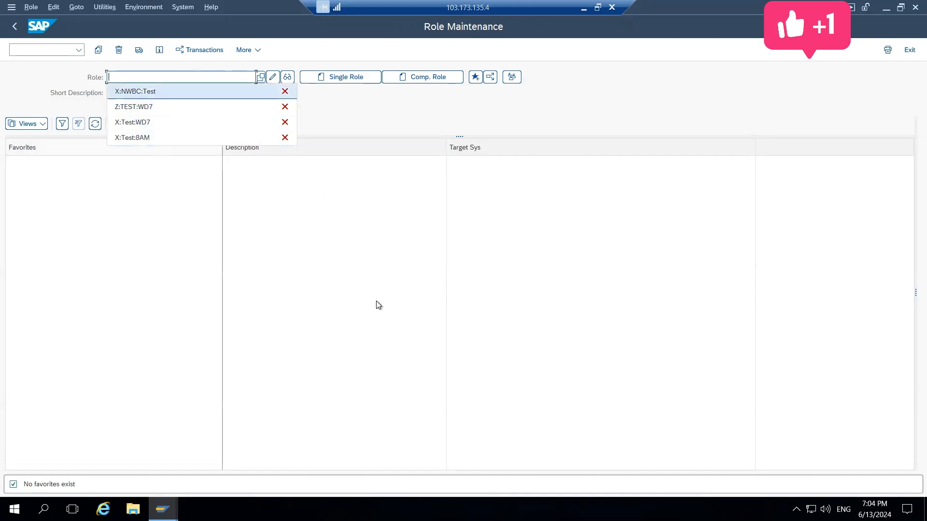
left_click(331, 262)
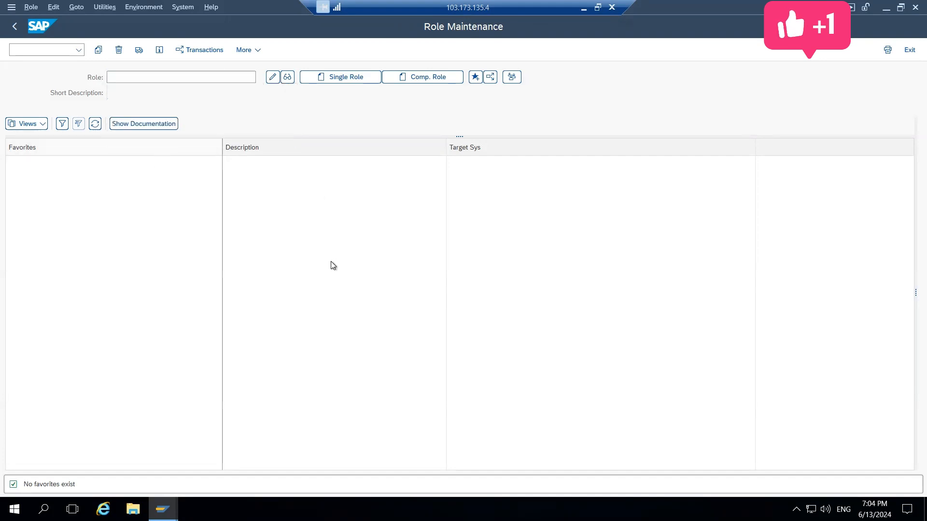
Start creating a composite role named Y:Test:Composite
left_click(176, 82)
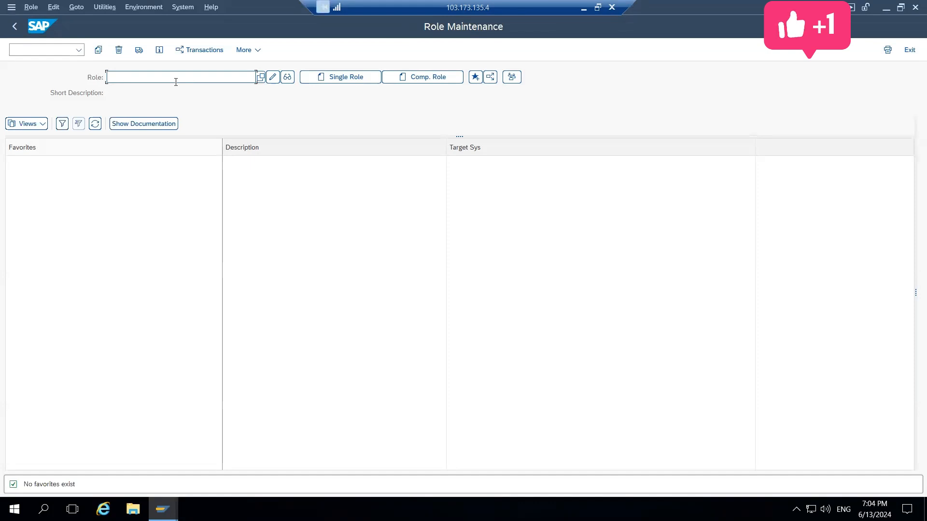
type("Y:Test:Composite")
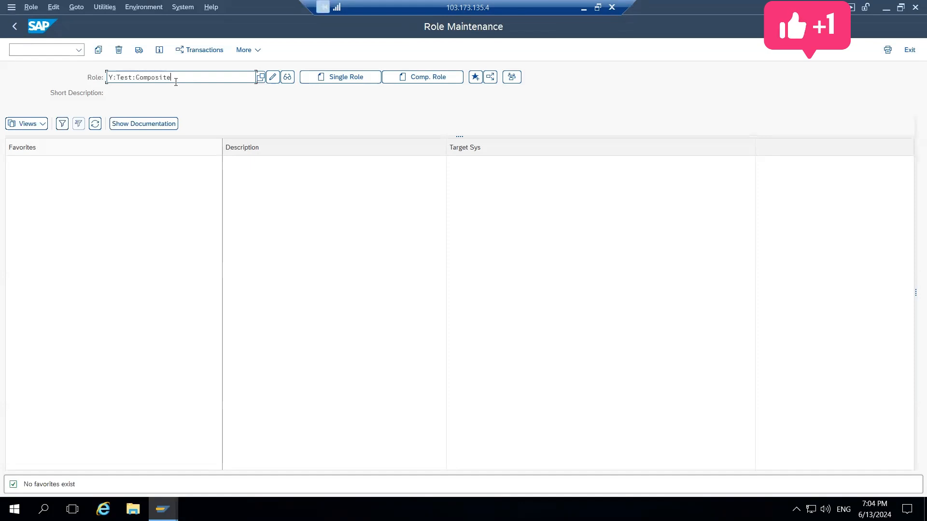
left_click(436, 76)
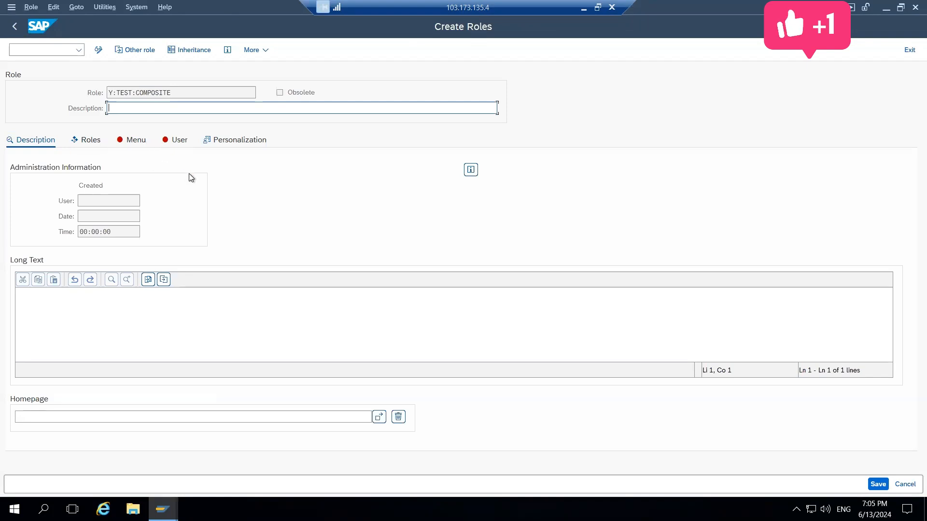
Enter "Test coposite role" as the role's long text and save the role
left_click(213, 294)
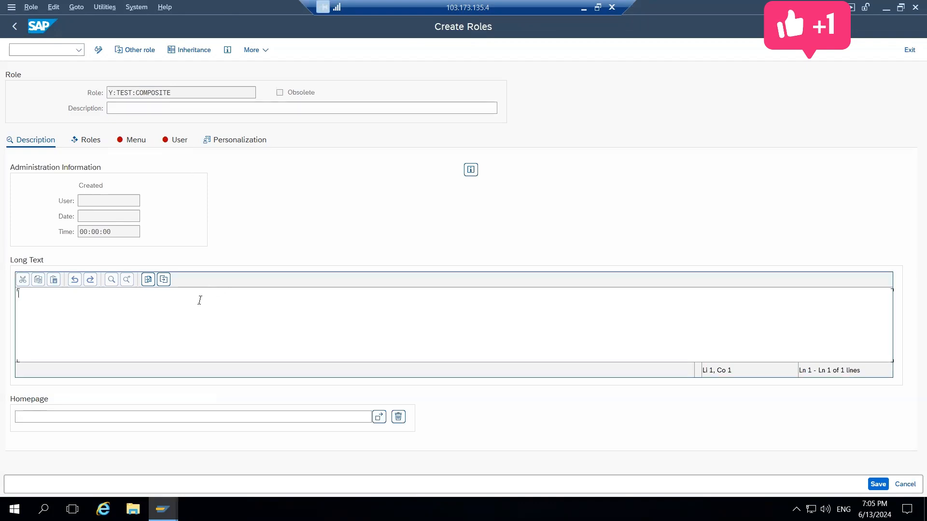
type("Test coposite role")
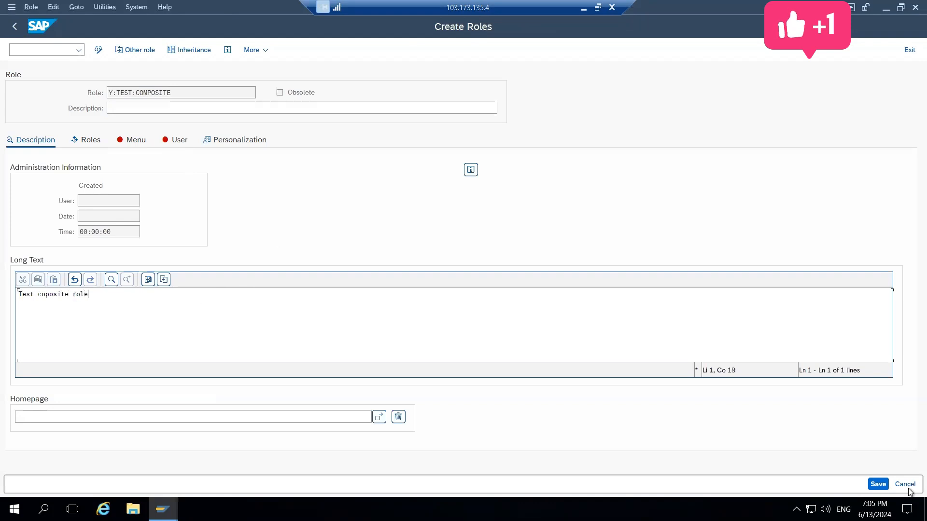
left_click(883, 482)
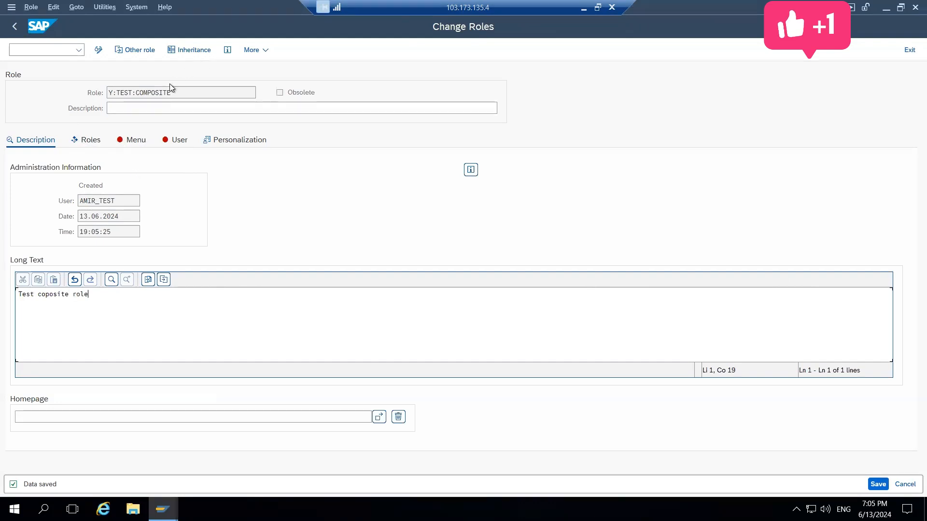
Set the composite role's description to "test composite role" and save, with its list of single roles open
left_click(83, 147)
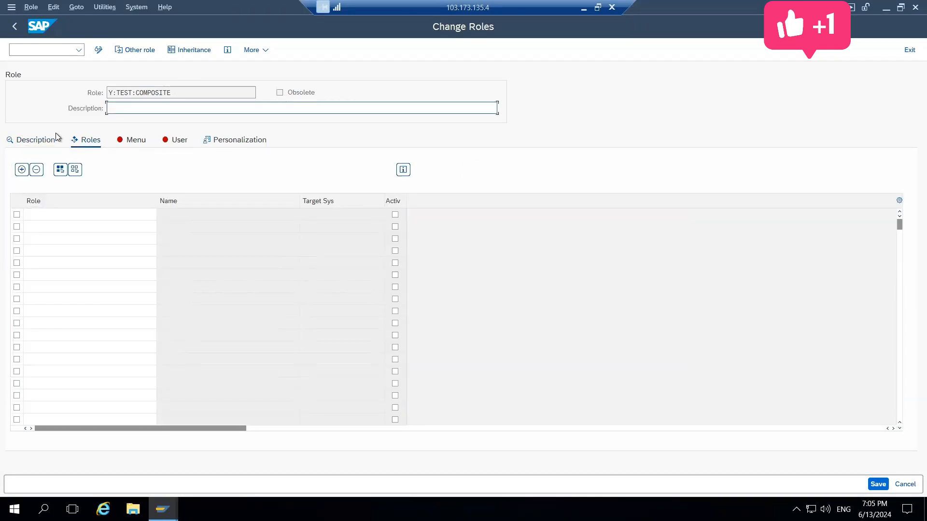
type("est composite role")
left_click(877, 485)
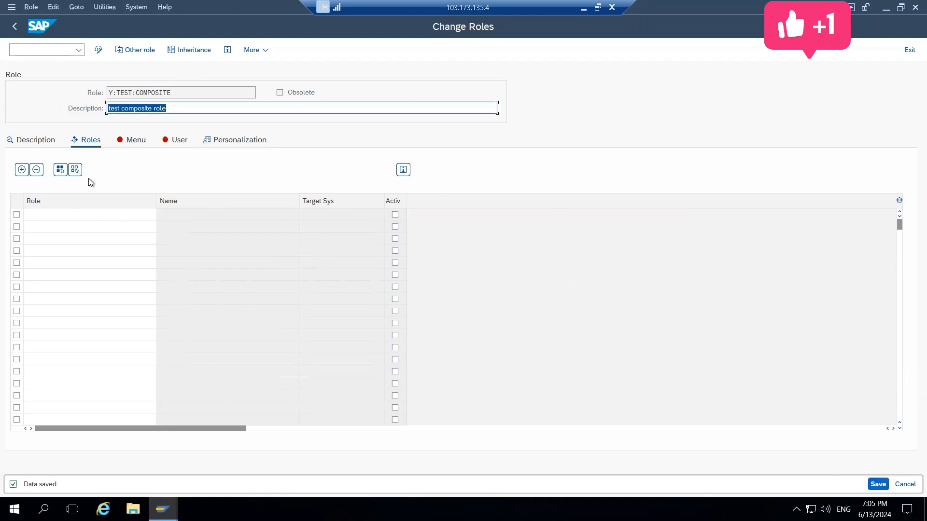
Search the assignable single roles for Z*, look through the matches, and close the list without picking one
left_click(60, 212)
left_click(161, 215)
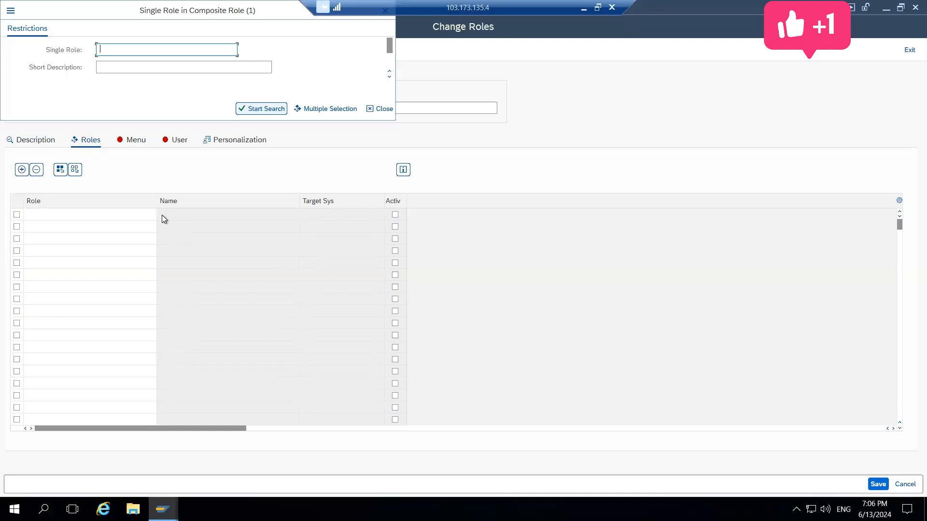
type("Z*")
key("Return")
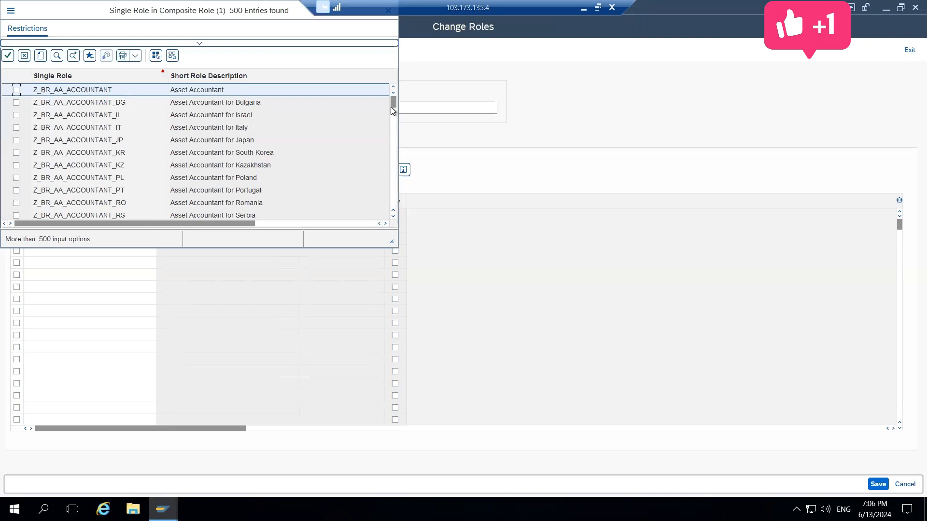
left_click_drag(392, 103, 392, 218)
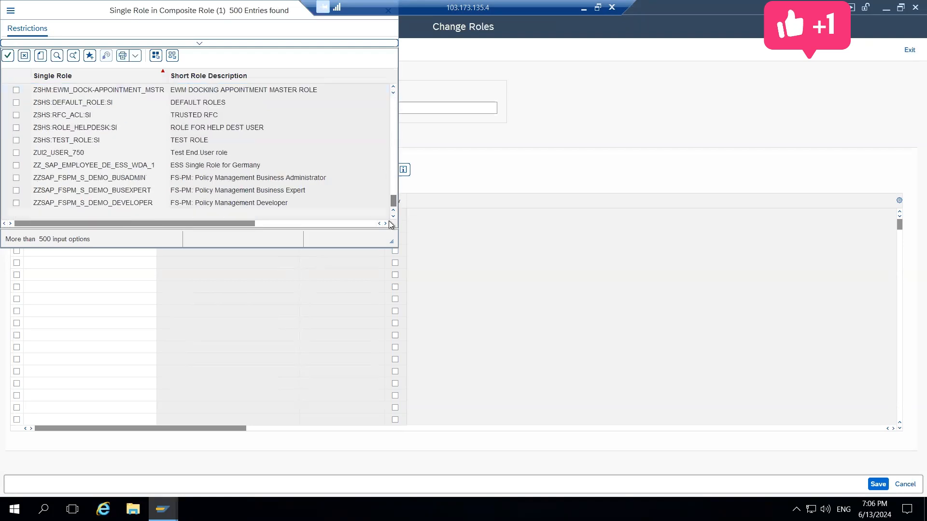
left_click(393, 87)
left_click(393, 87)
left_click(393, 87)
left_click(393, 87)
left_click(393, 86)
left_click(393, 87)
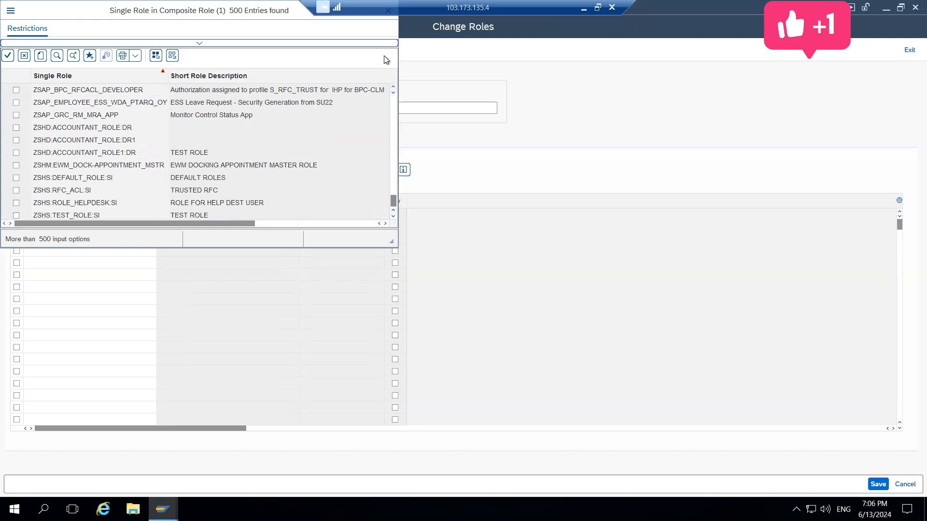
key("Escape")
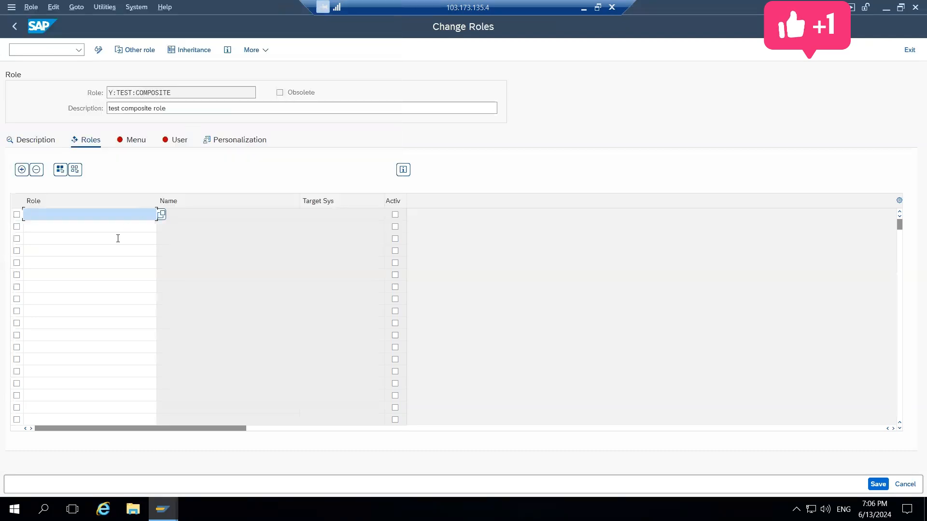
Try to assign the single role Z:TEST:WD7 to the composite role using a narrower role search
left_click(164, 216)
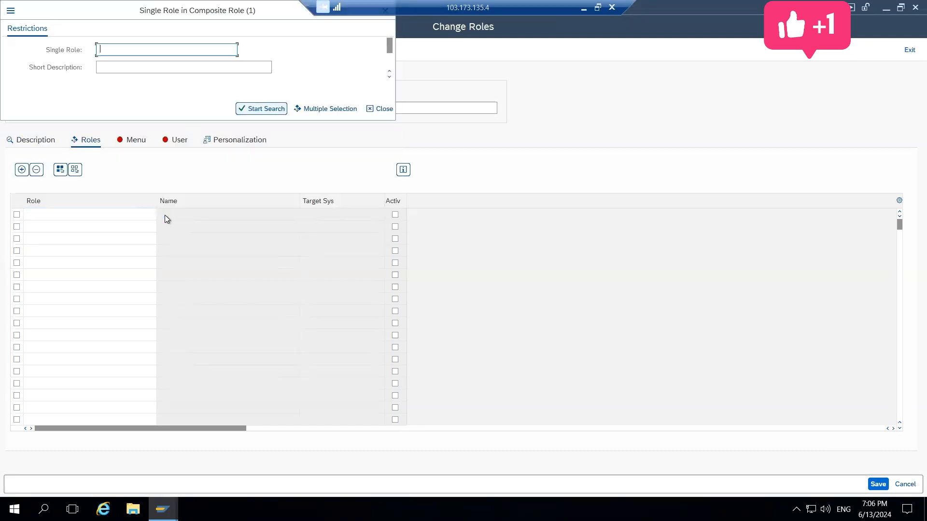
type("Z")
type("*")
key("Return")
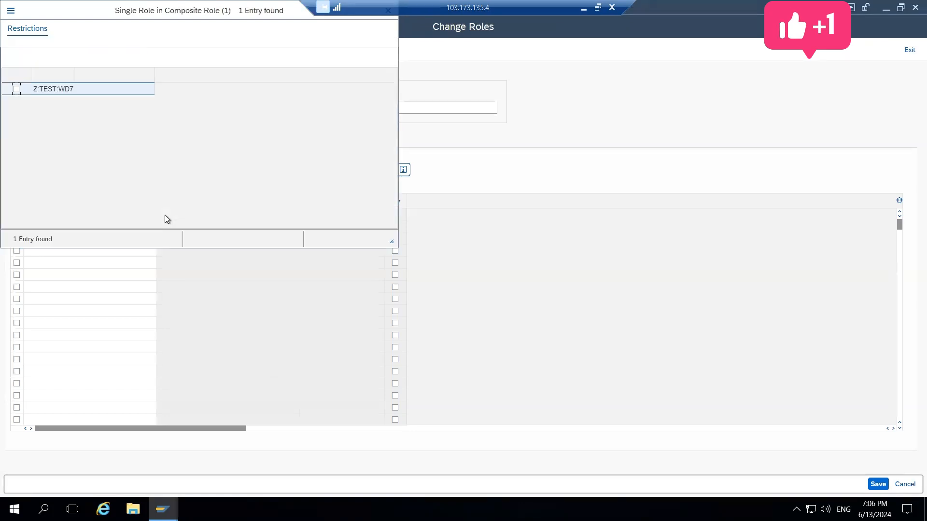
key("Return")
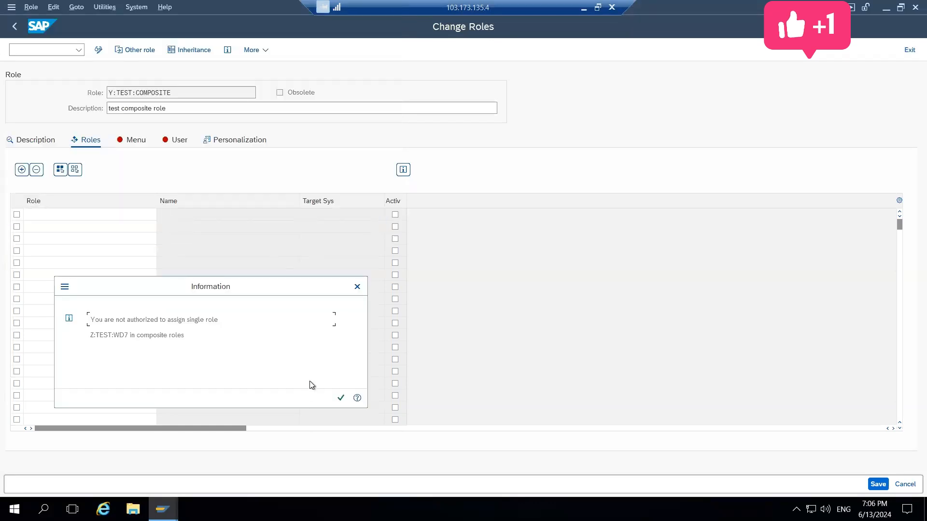
left_click(340, 398)
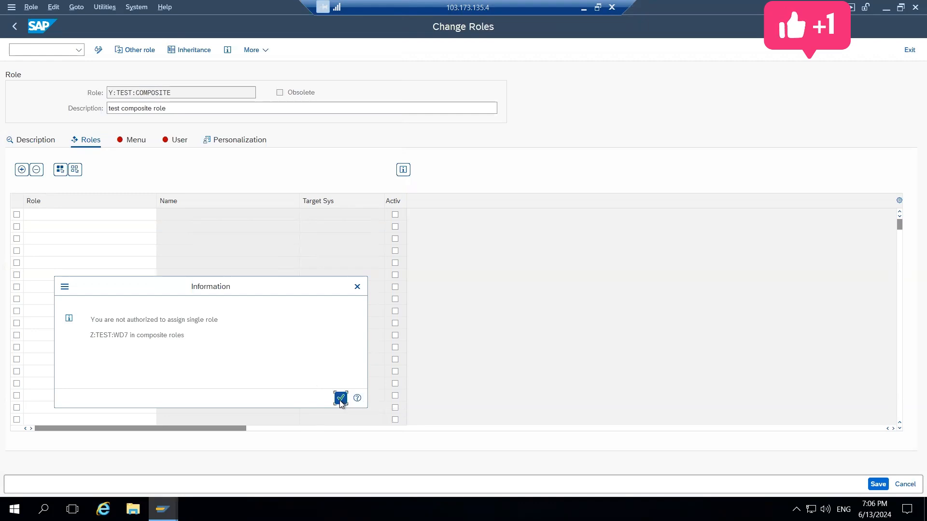
Browse the unrestricted list of single roles and close it without a selection
left_click(162, 215)
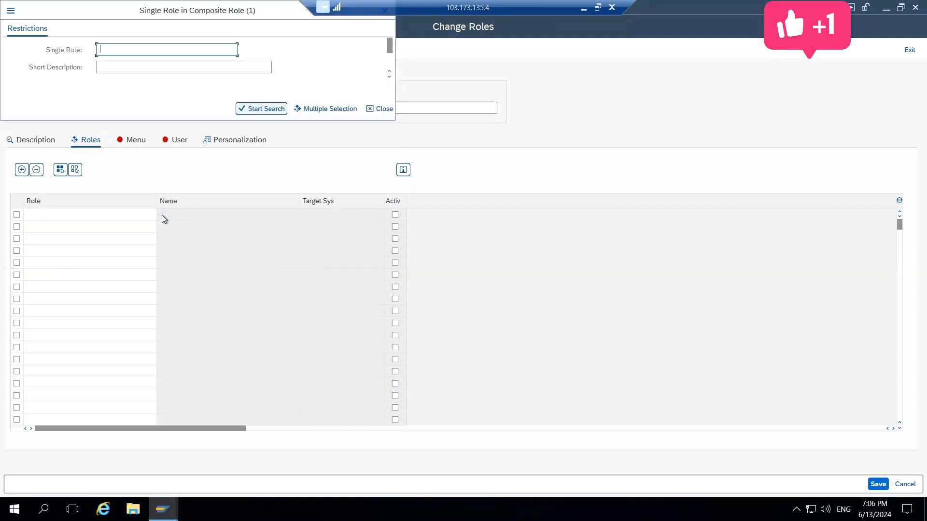
left_click(254, 107)
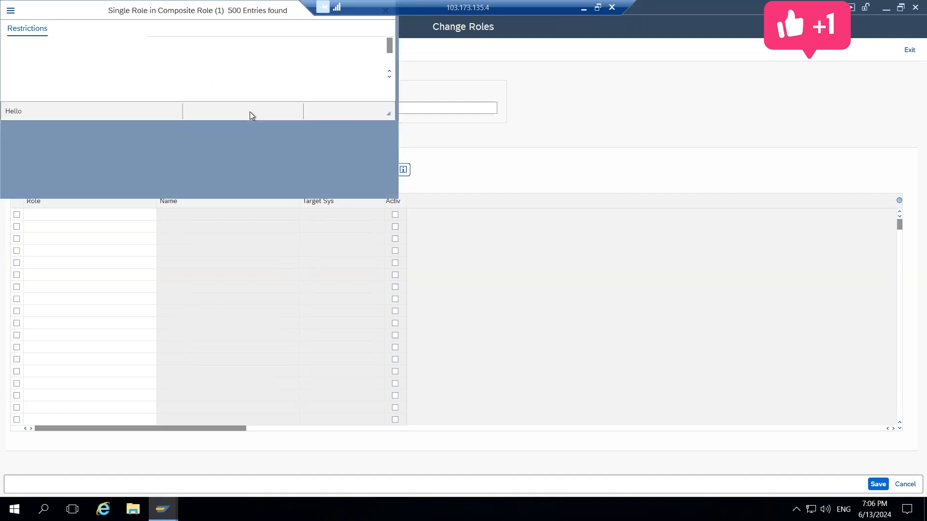
left_click_drag(392, 103, 393, 195)
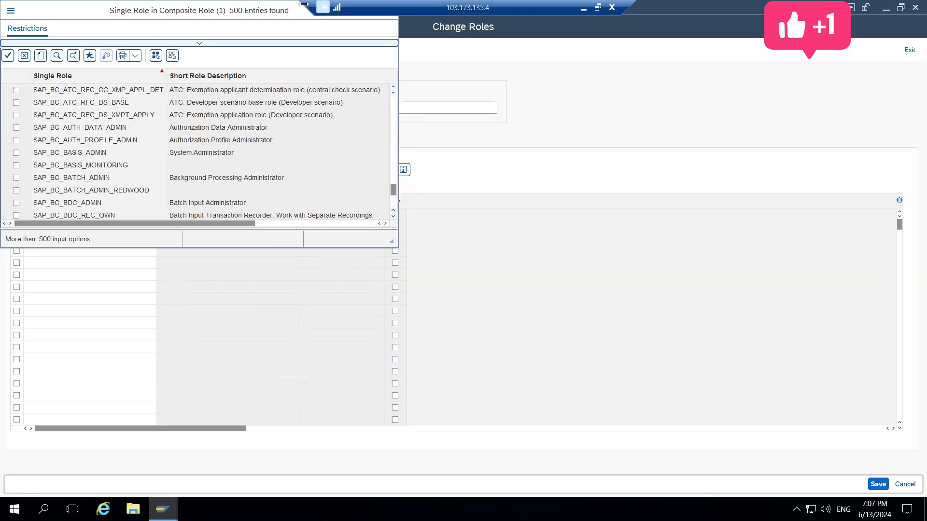
key("Escape")
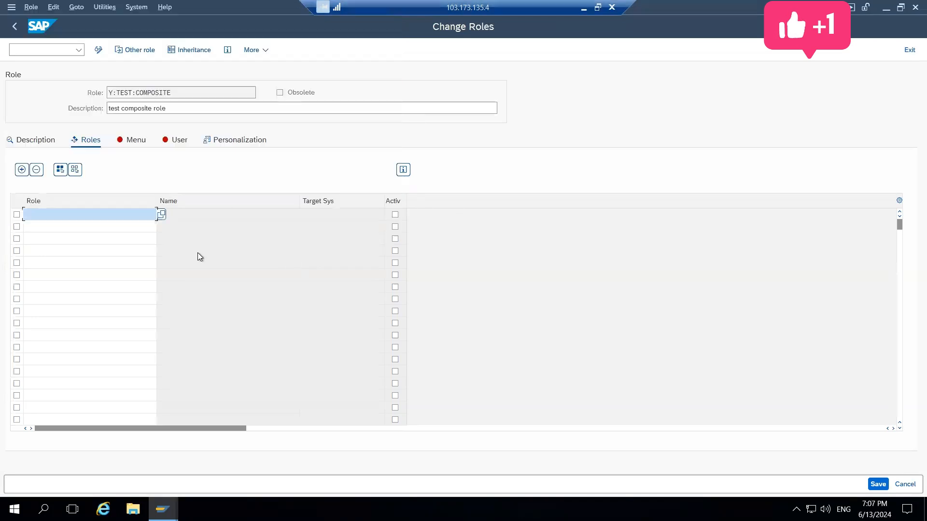
Search the assignable single roles for names matching *general
left_click(161, 214)
type("*")
type("eneral")
key("Return")
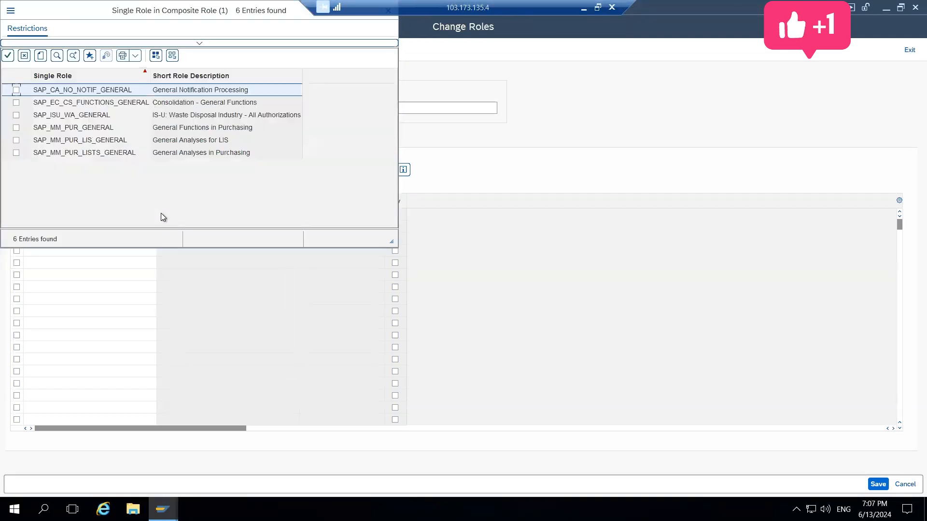
Try to assign the single role SAP_EC_CS_FUNCTIONS_GENERAL to the composite role
key("Down")
key("Down")
key("Down")
key("Down")
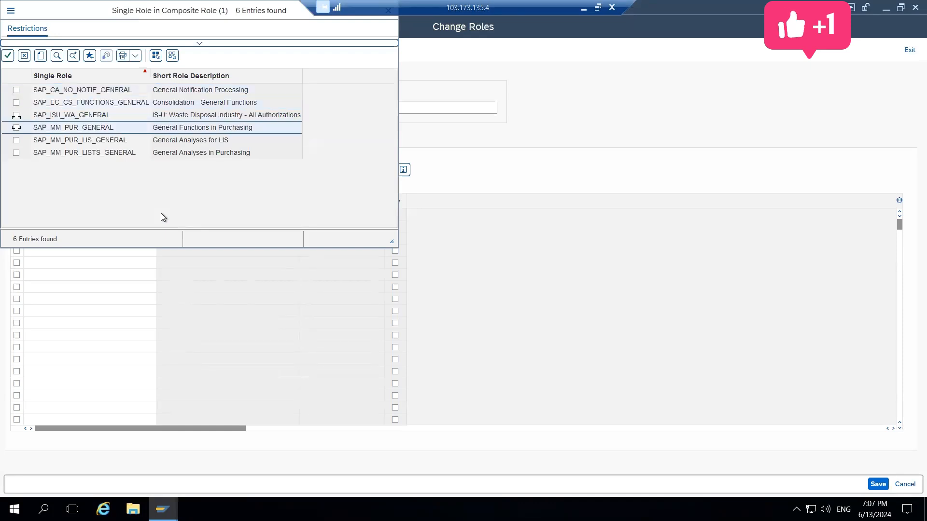
key("Down")
key("Up")
key("Up")
key("Up")
key("Up")
key("Up")
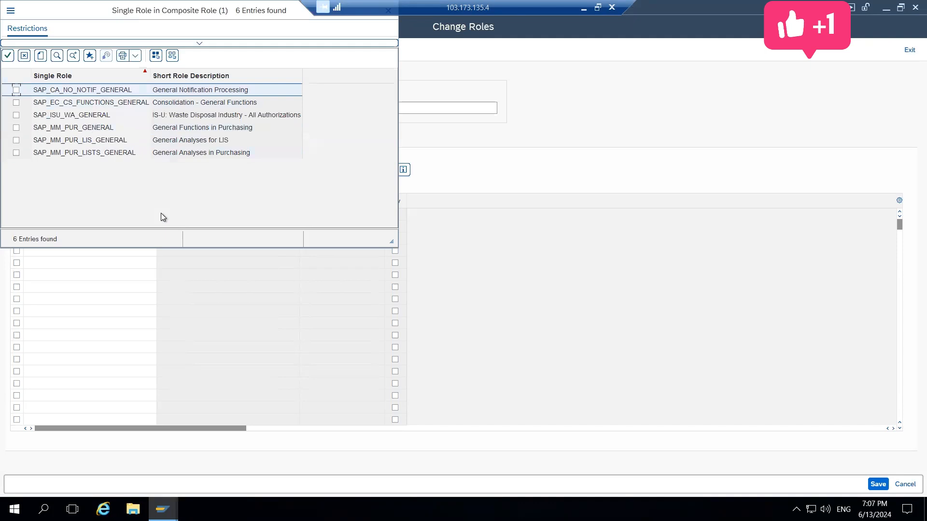
key("Down")
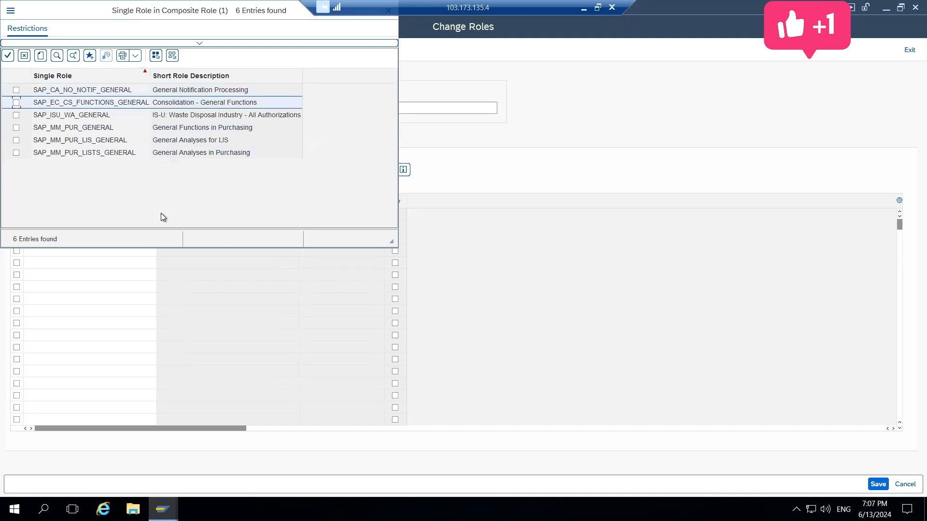
key("space")
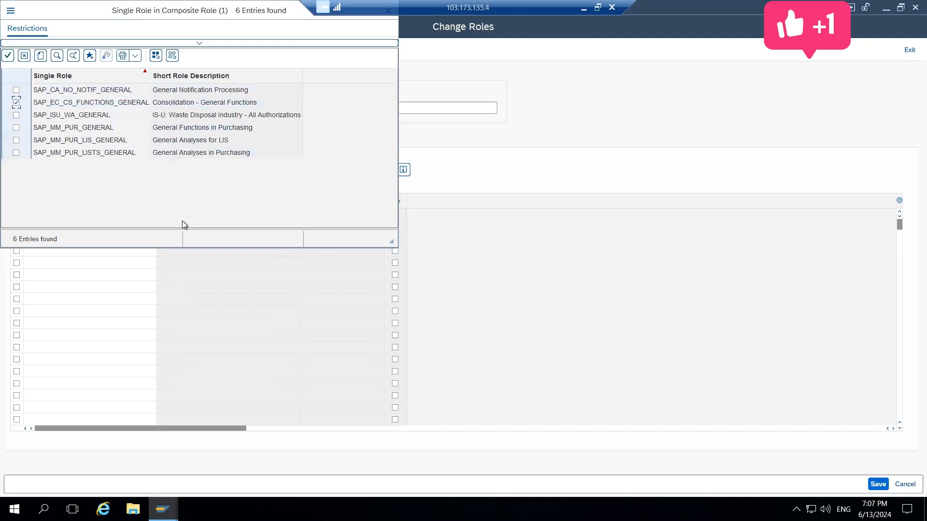
key("Return")
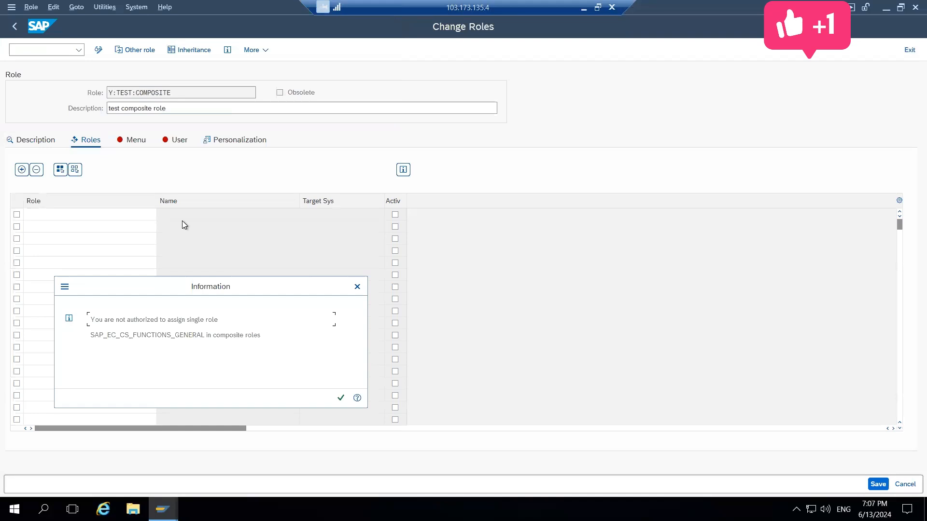
left_click(341, 399)
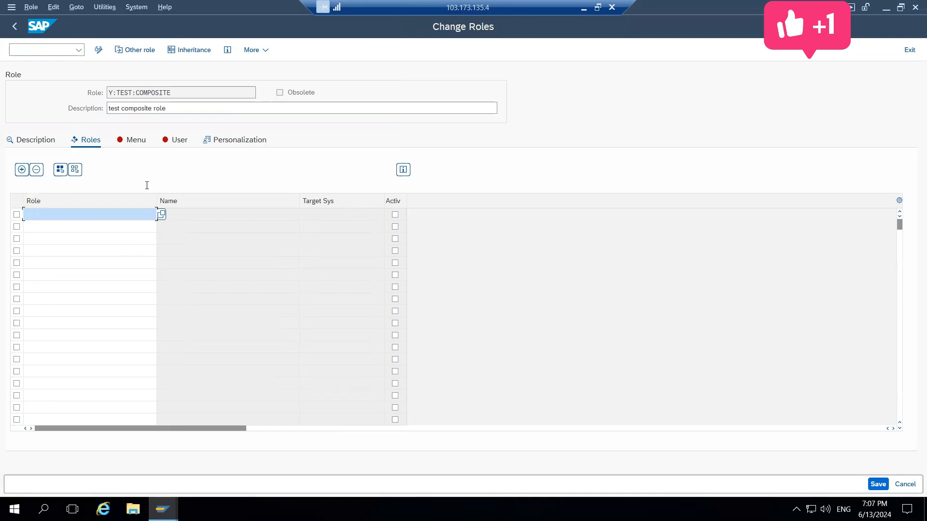
Search the assignable single roles for X:* and try to assign X:TEST:8AM to the composite role
left_click(136, 140)
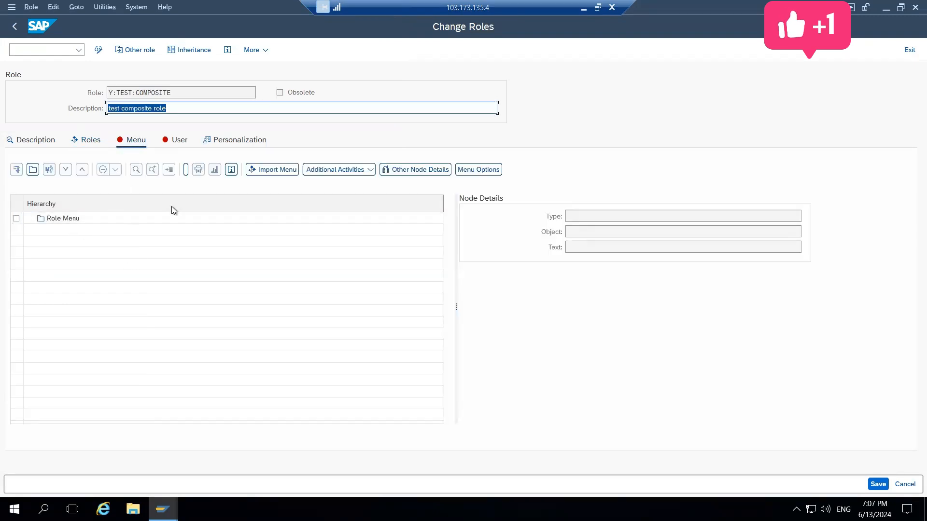
left_click(94, 144)
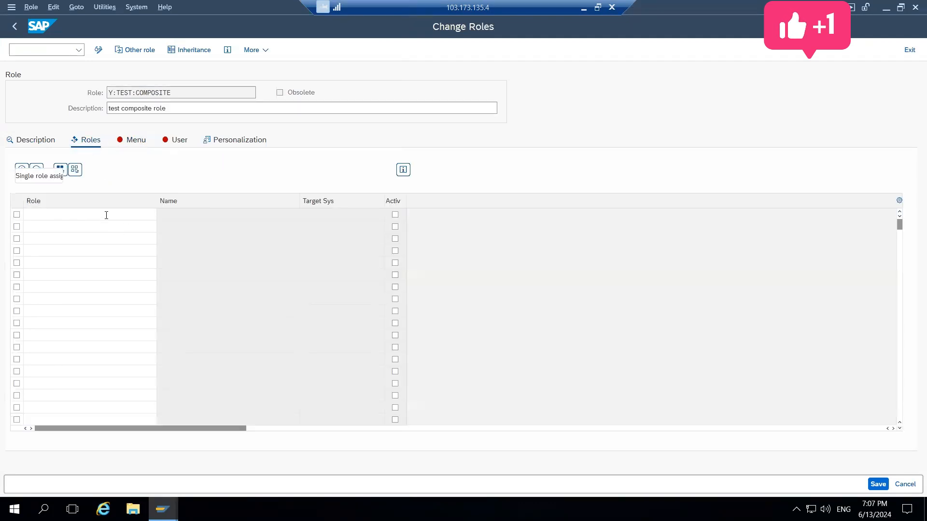
left_click(105, 214)
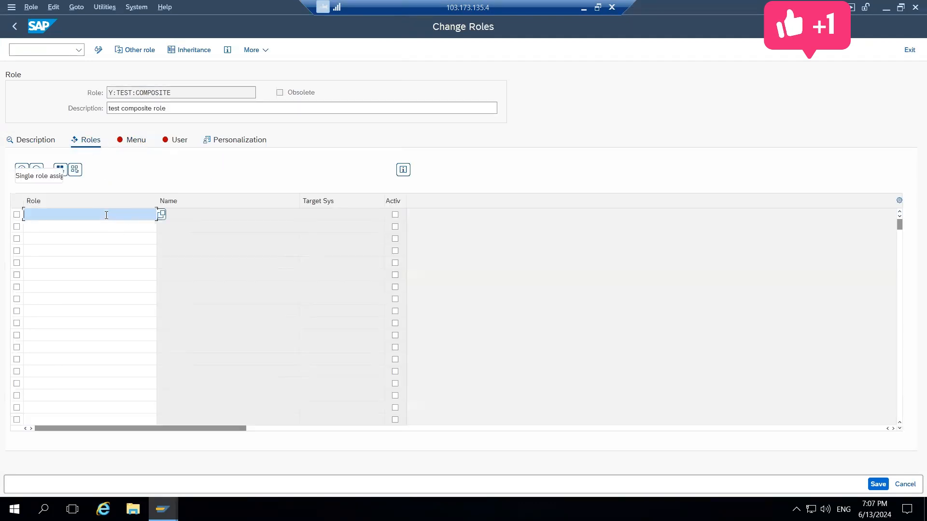
left_click(161, 215)
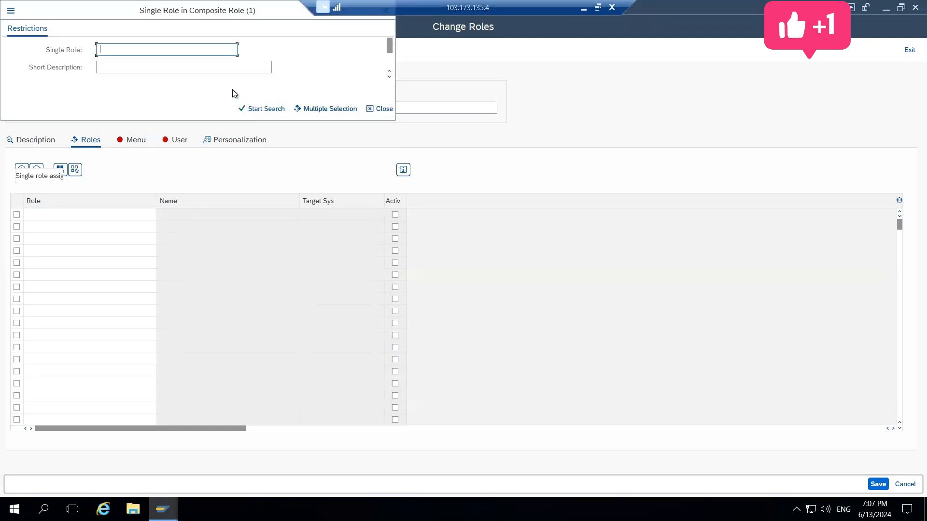
type("X:*")
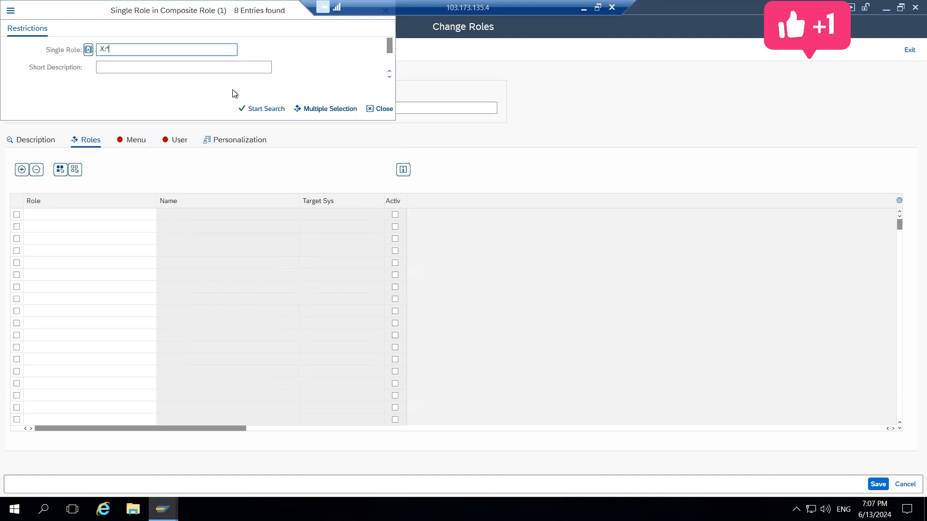
key("Return")
left_click(17, 165)
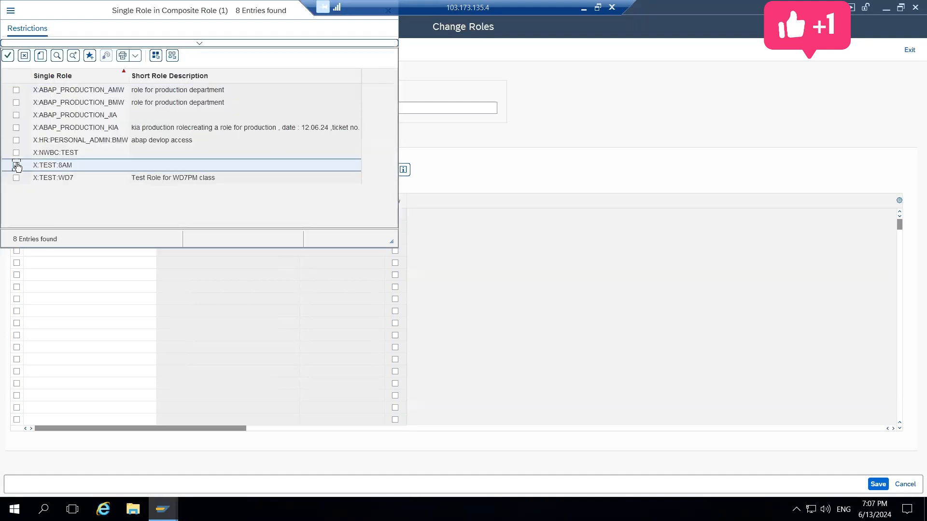
left_click(8, 55)
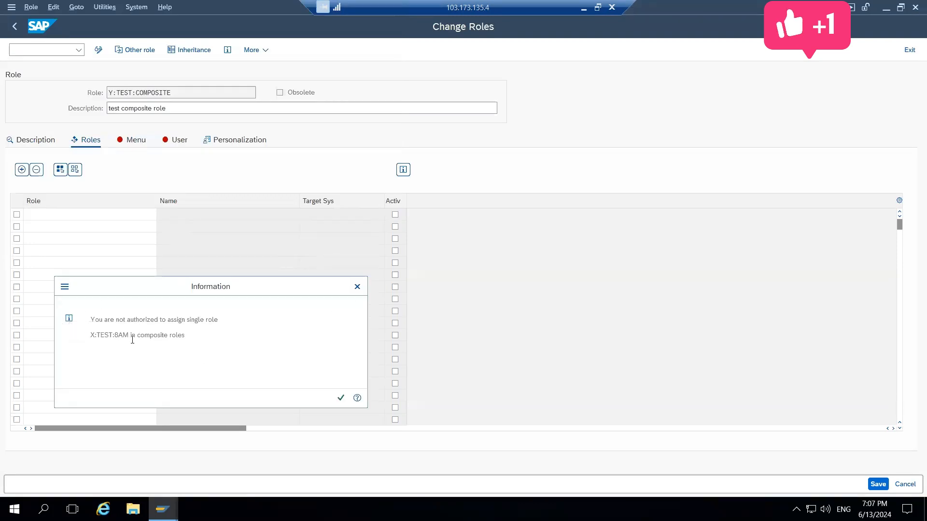
left_click(340, 398)
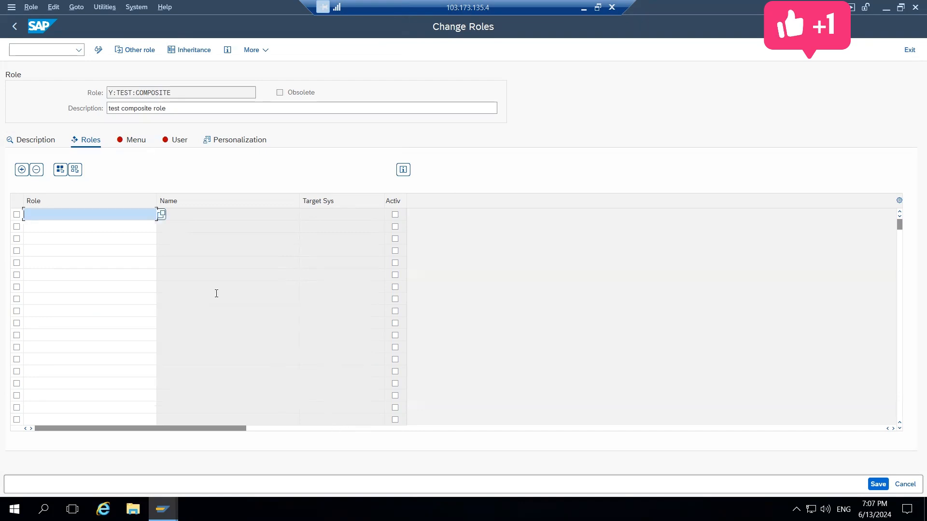
Read the information on assigning roles to composite roles, close it and leave role maintenance for the SAP Easy Access screen
left_click(404, 171)
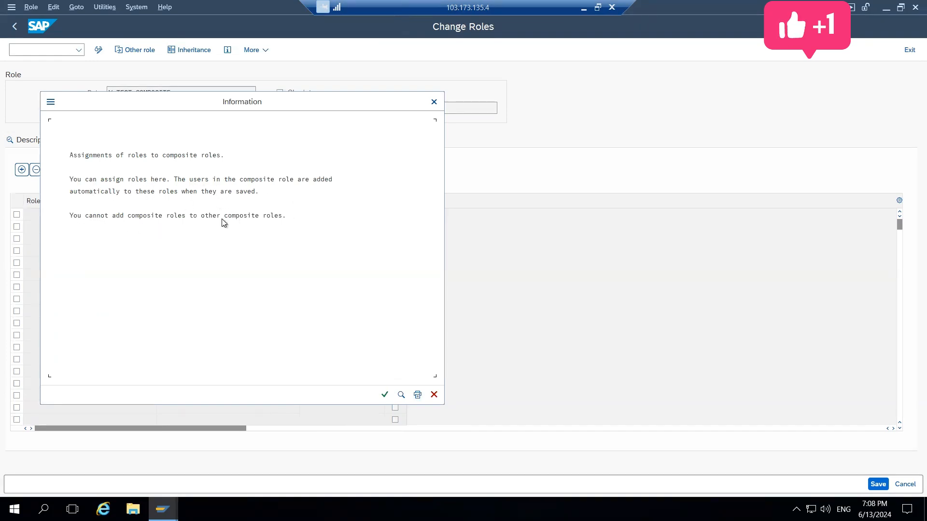
left_click(386, 394)
left_click(905, 484)
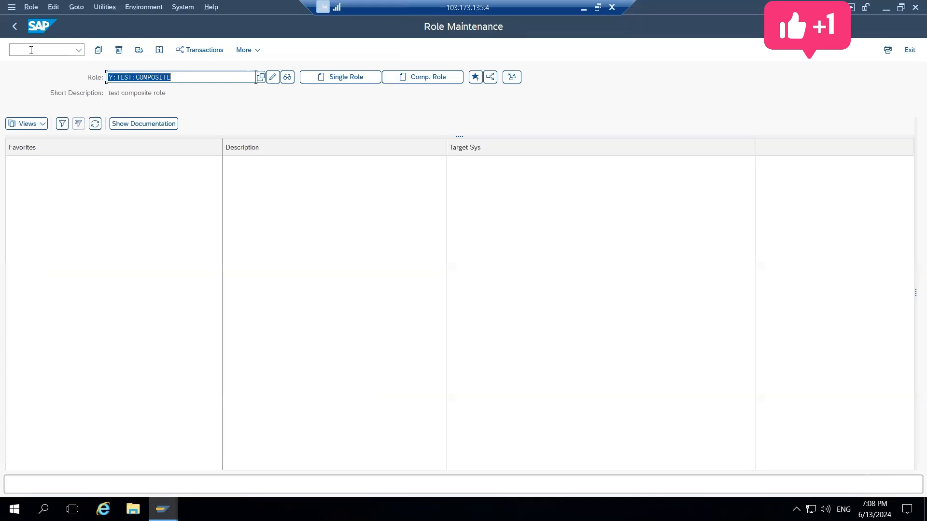
left_click(14, 25)
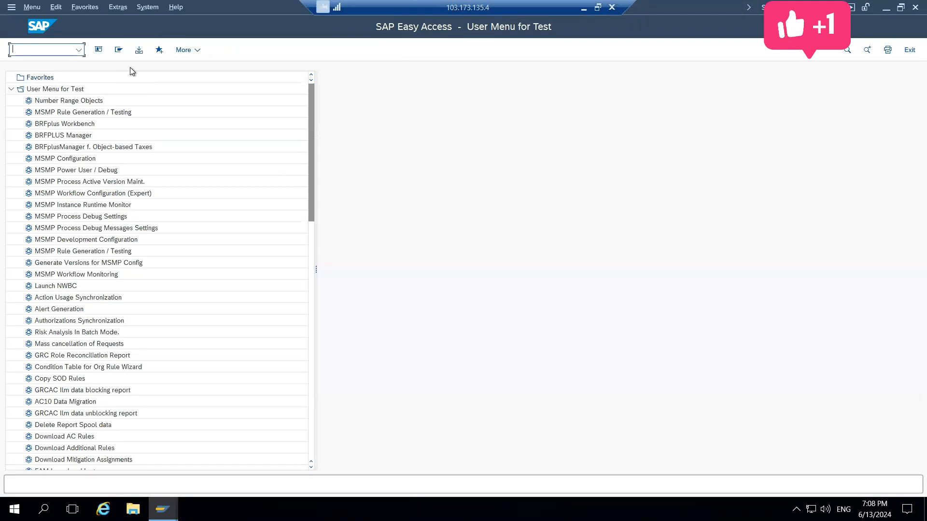
Open the test user in change mode through transaction SU01 and show the user's role assignments
type("su01")
key("Return")
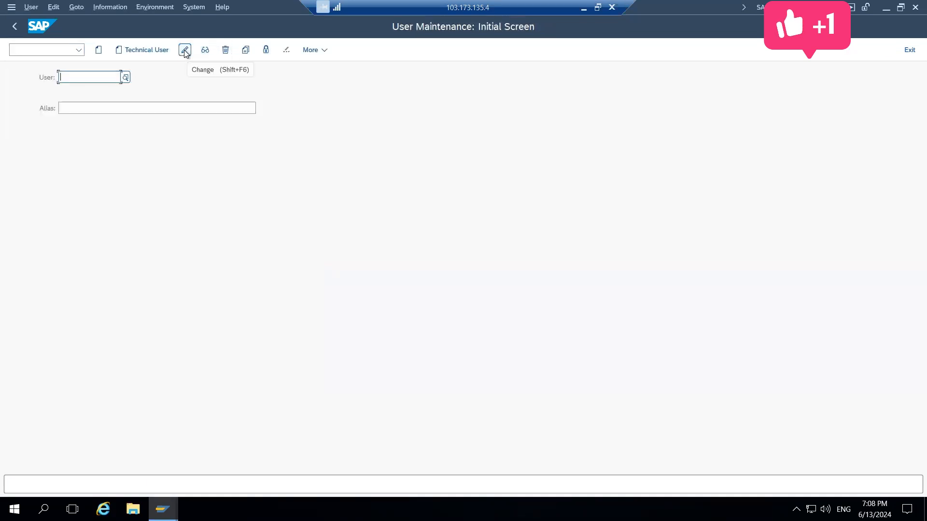
key("Down")
key("Down")
key("Return")
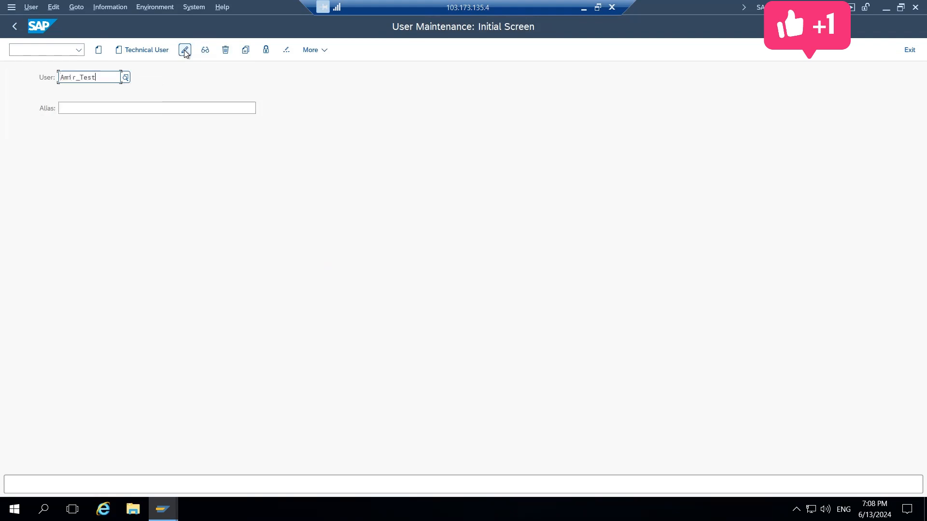
left_click(185, 51)
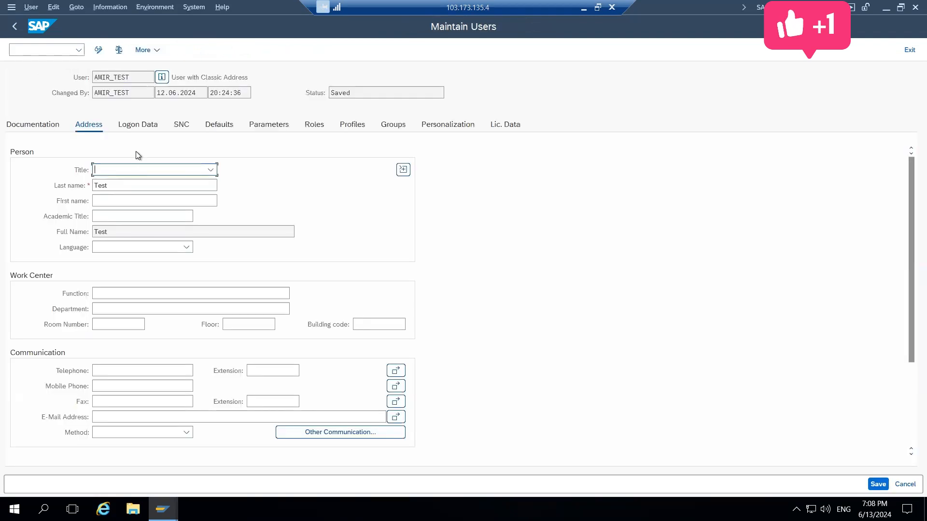
left_click(315, 124)
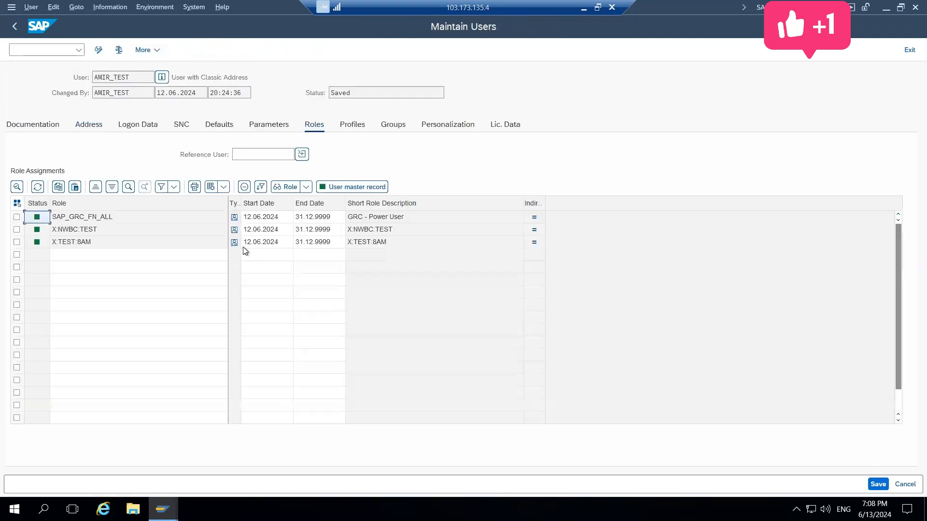
Display the user's assigned role X:TEST:8AM and examine the Role Maintenance transaction in its role menu
left_click(97, 230)
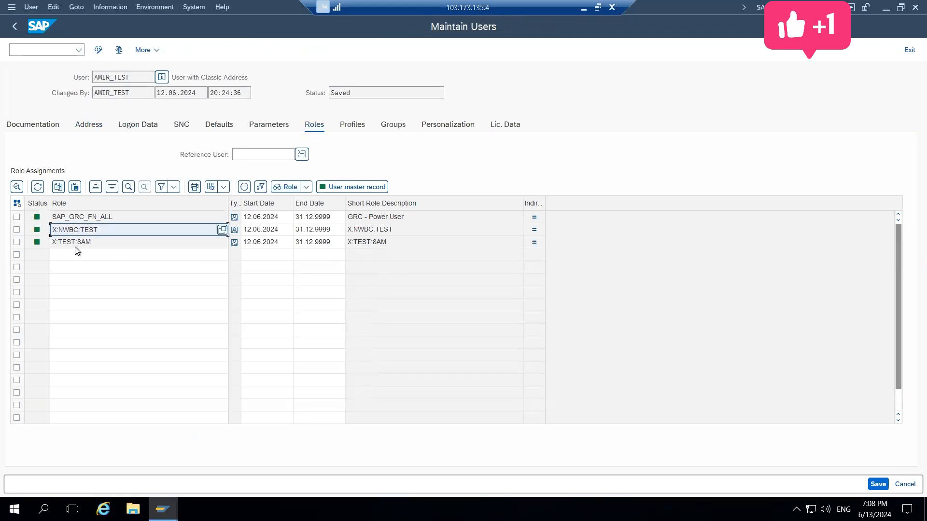
double_click(78, 242)
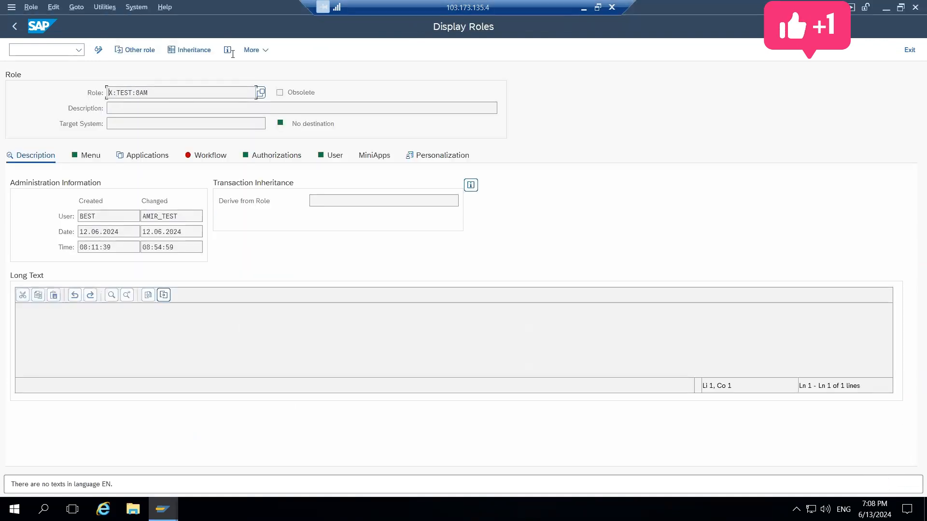
left_click(80, 154)
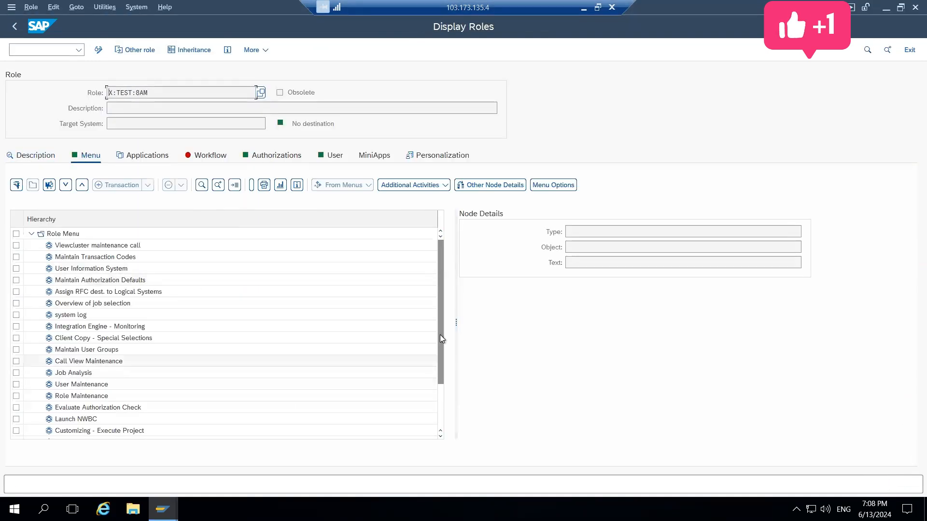
left_click_drag(441, 340, 438, 317)
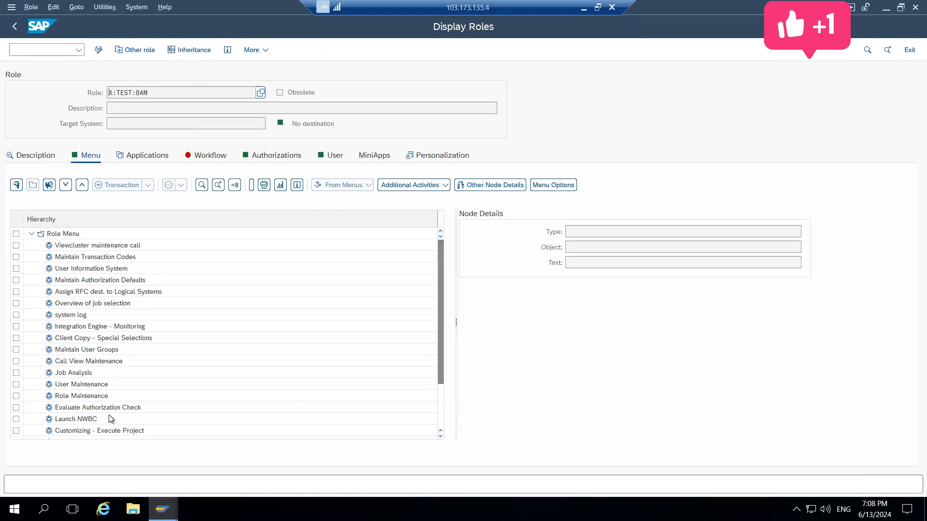
left_click(74, 396)
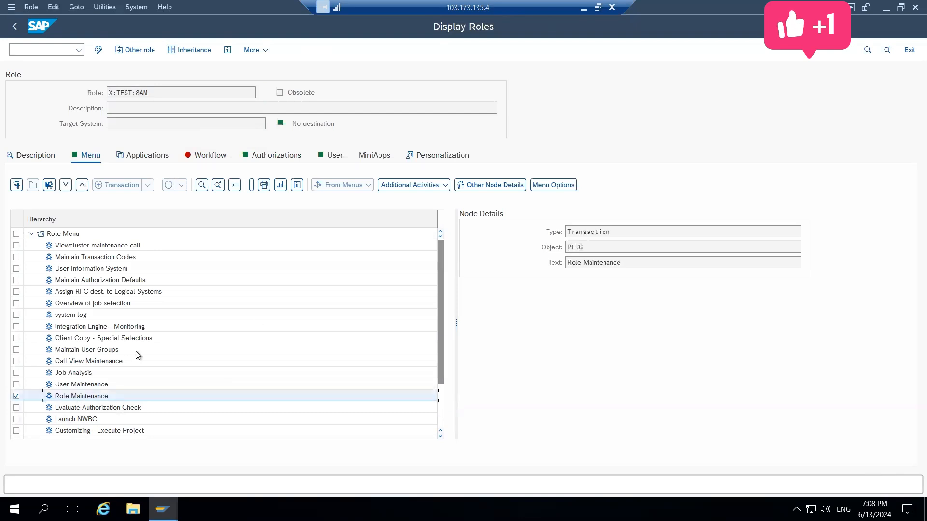
Display the authorization data of X:TEST:8AM and expand the S_TCODE authorization and Object Class BC_A
left_click(255, 155)
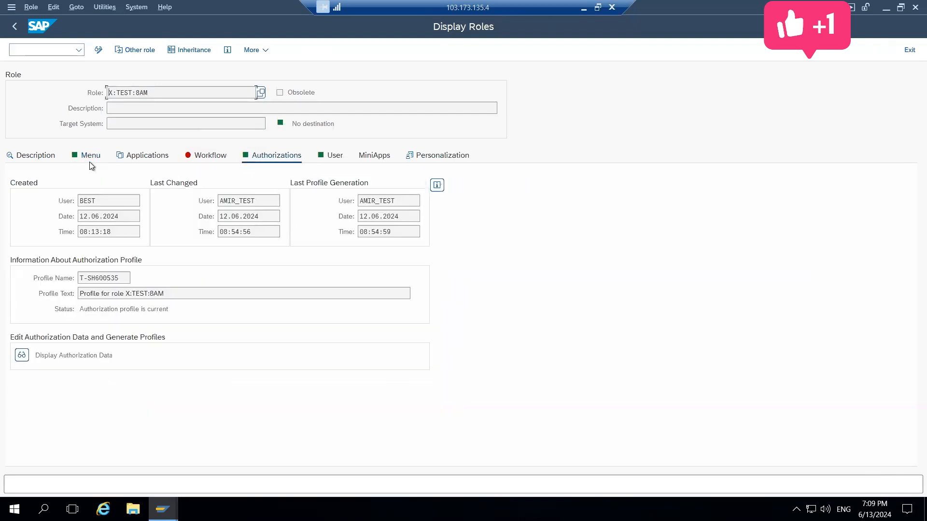
left_click(24, 358)
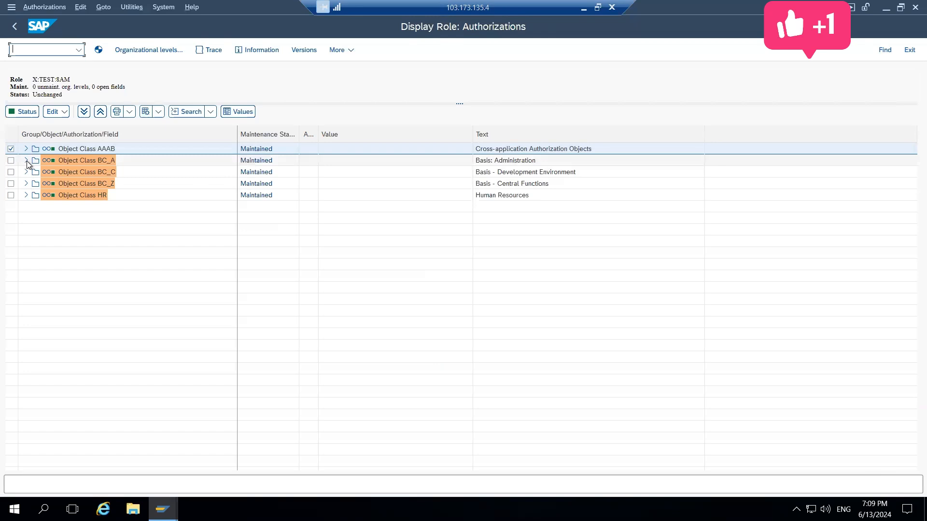
left_click(25, 149)
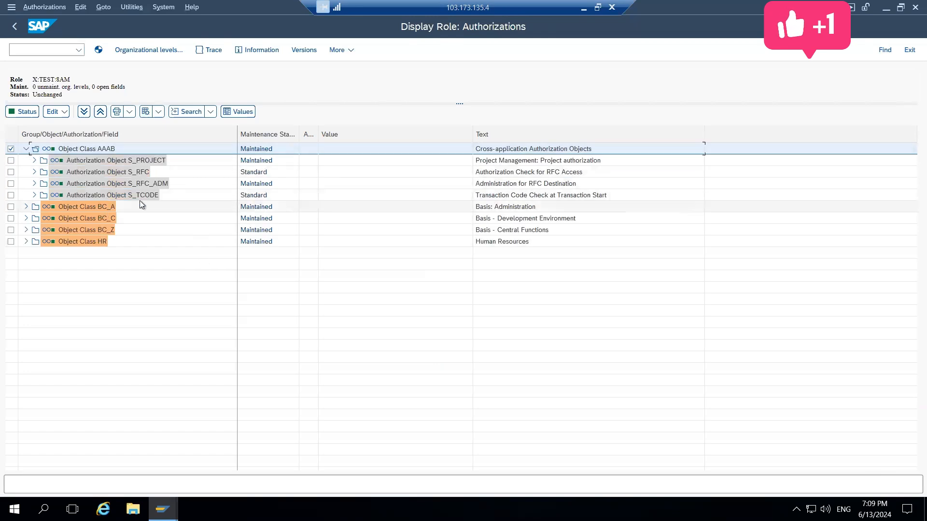
left_click(33, 195)
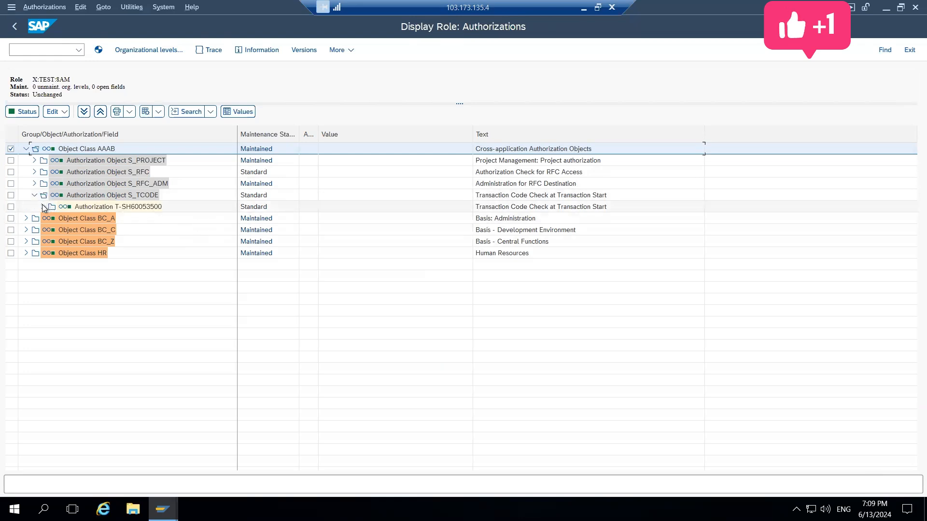
left_click(42, 206)
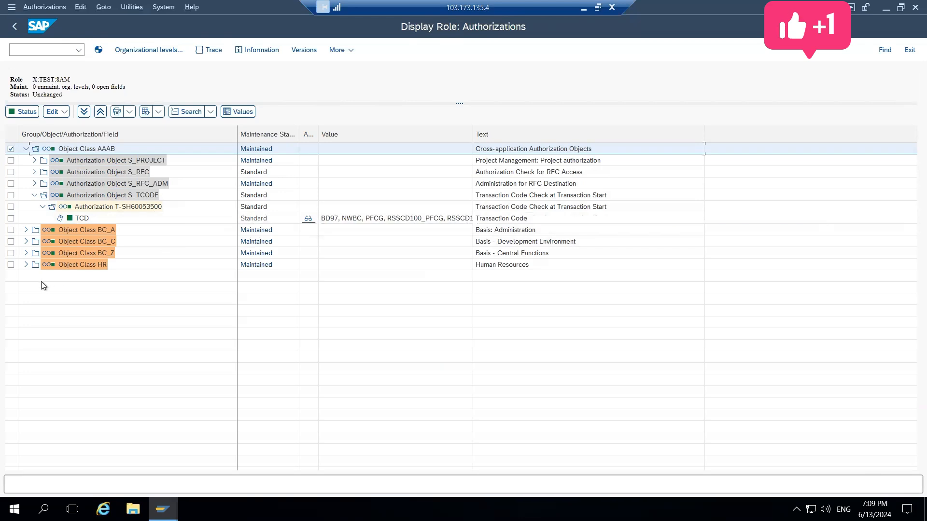
left_click(25, 230)
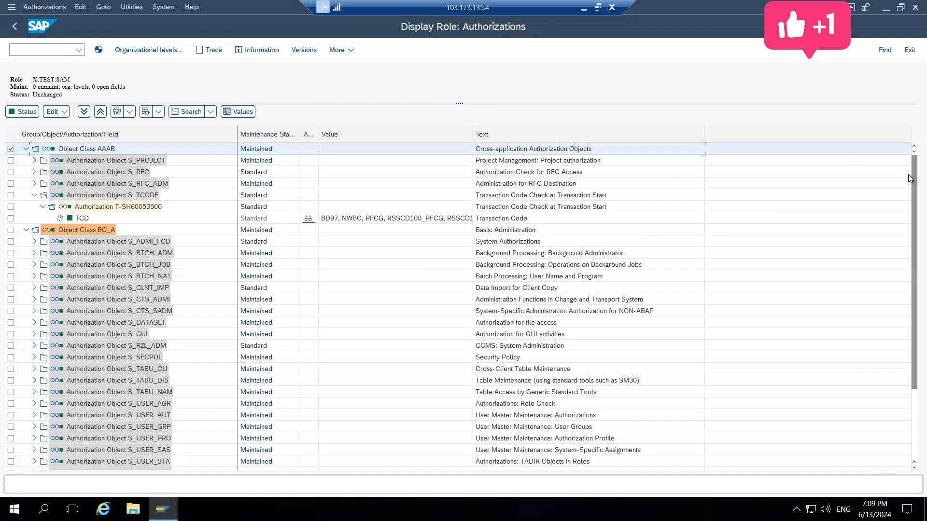
left_click_drag(912, 177, 870, 93)
Open transaction SU53 in a new session with /osu53 to evaluate the failed authorization checks
left_click(34, 48)
type("SU")
key("BackSpace")
key("BackSpace")
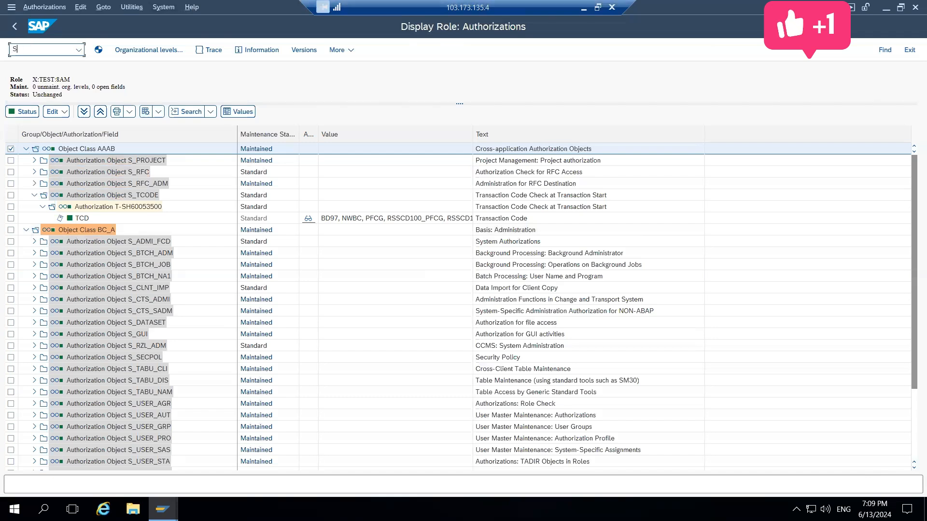
type("/osu53")
key("Return")
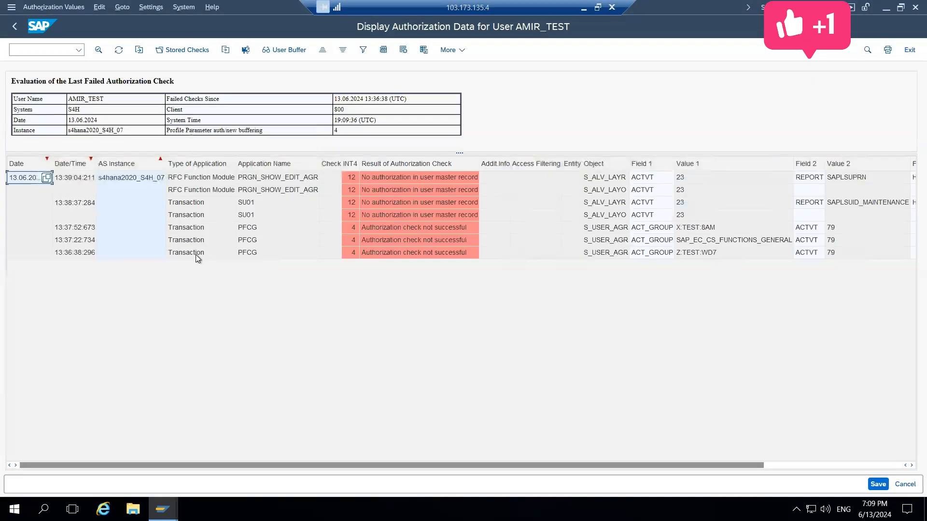
Examine the failed PFCG checks for each attempted single role and select the S_USER_AGR object in the Z:TEST:WD7 entry
left_click(415, 177)
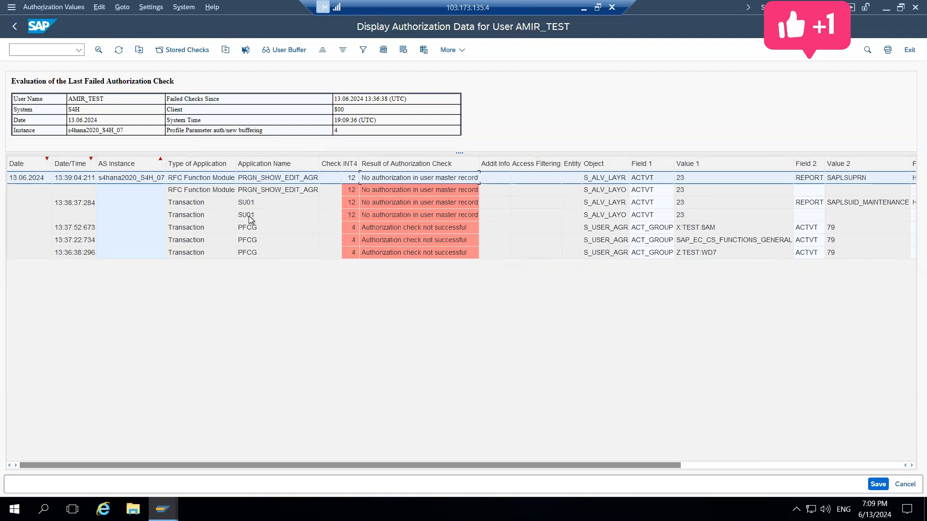
left_click(429, 228)
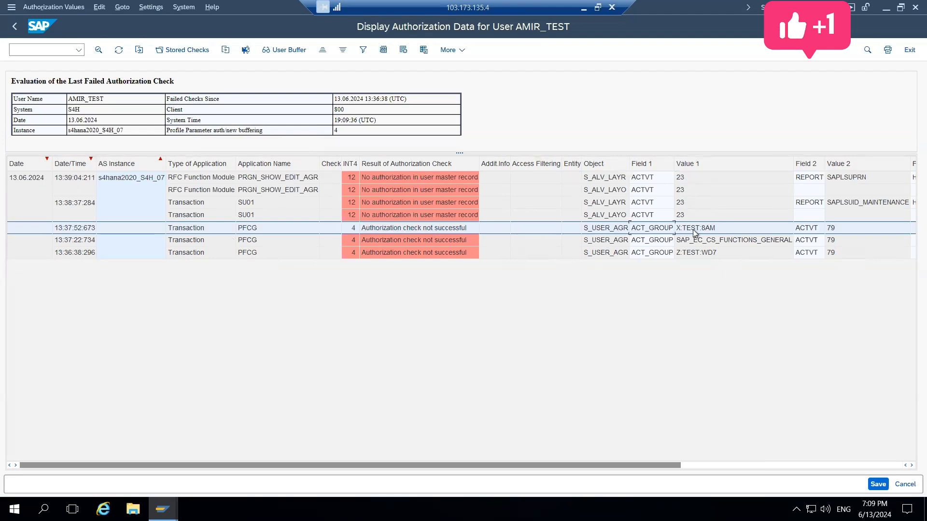
left_click(700, 244)
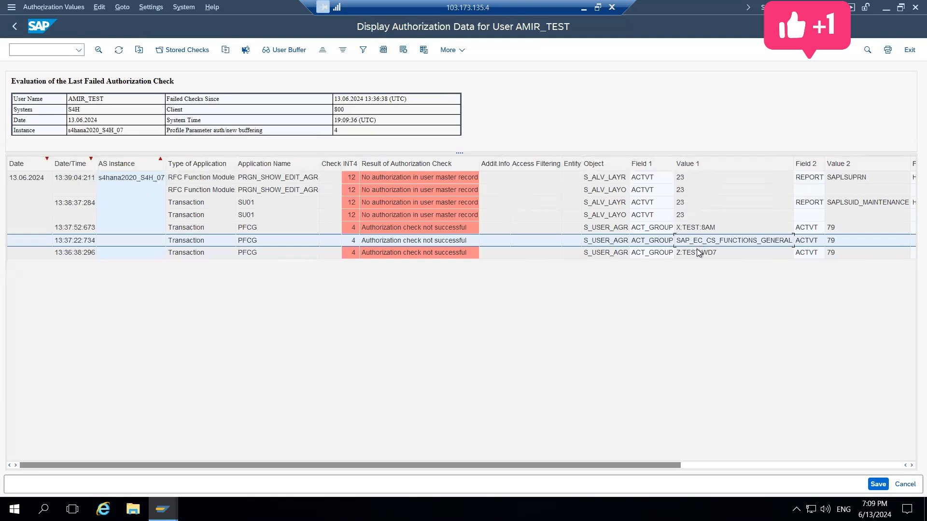
left_click(699, 252)
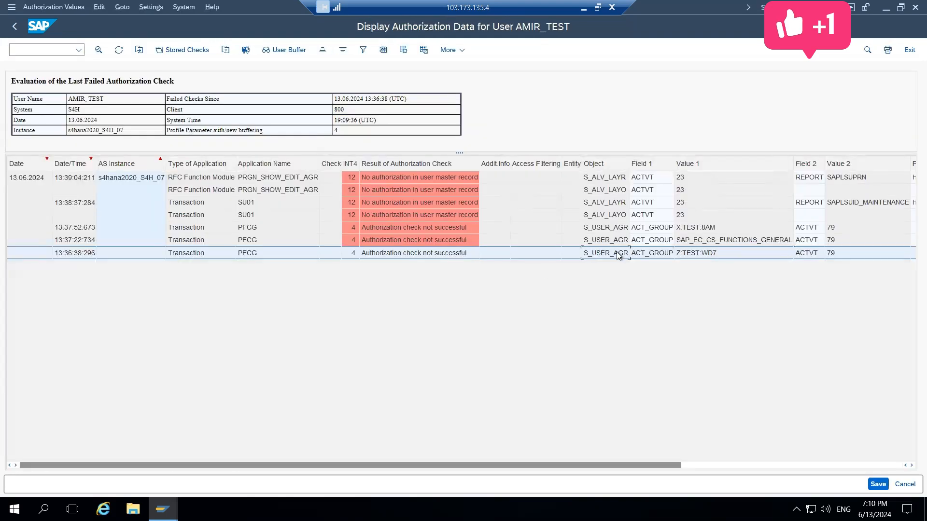
left_click(619, 256)
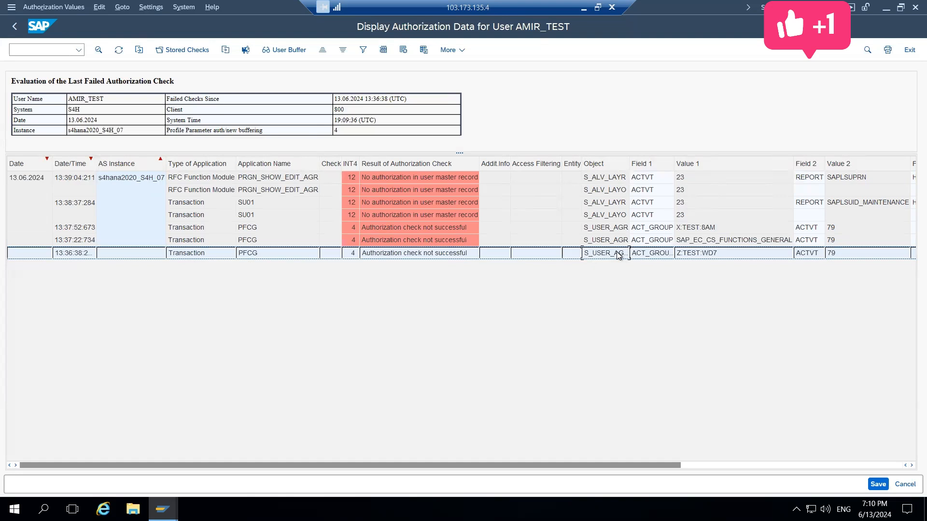
key("F10")
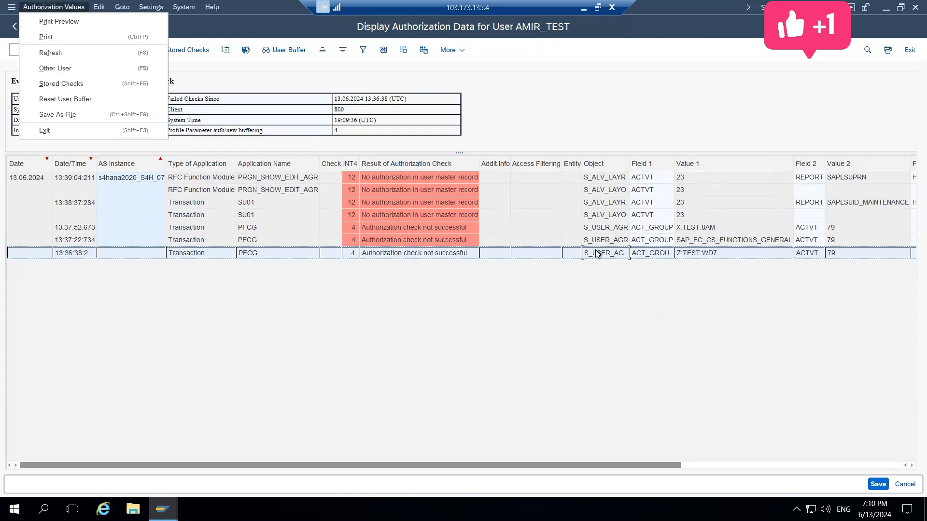
Return to role X:TEST:8AM, switch it to change mode and open its authorization data for editing
left_click(598, 254)
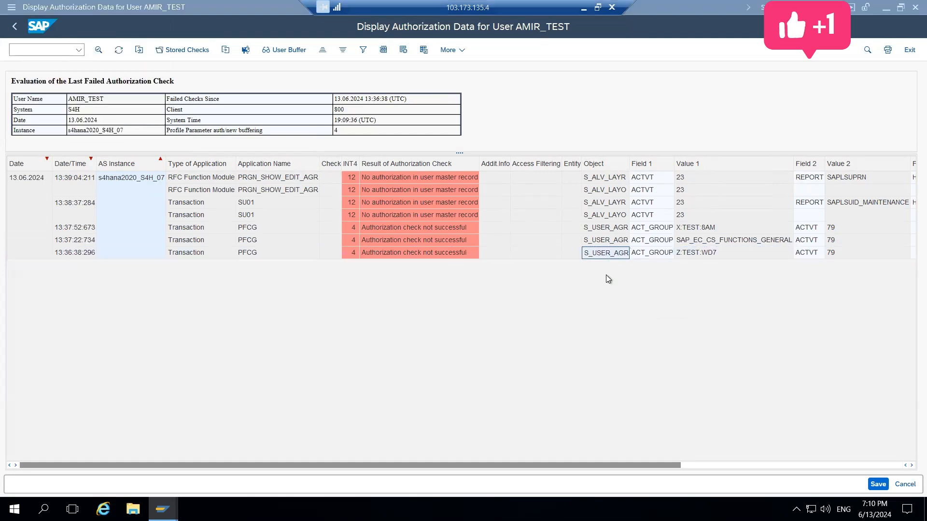
double_click(456, 231)
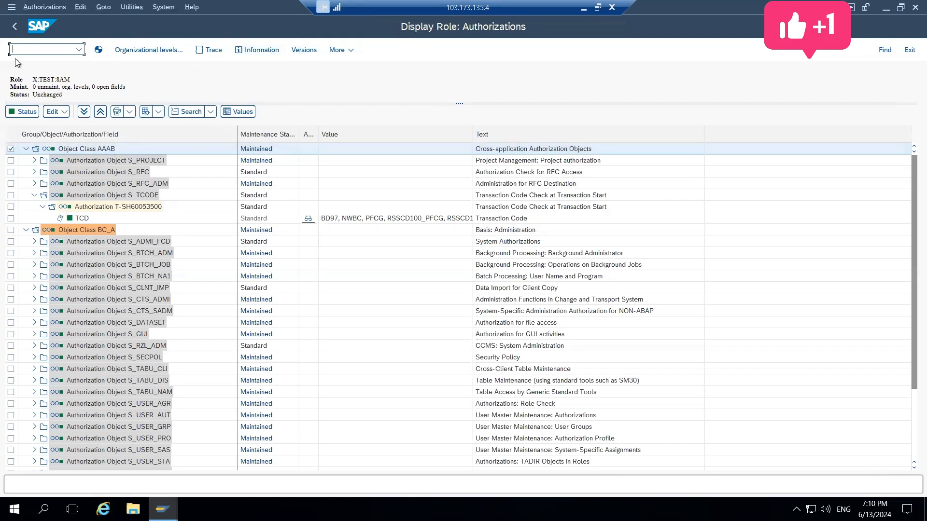
left_click(14, 27)
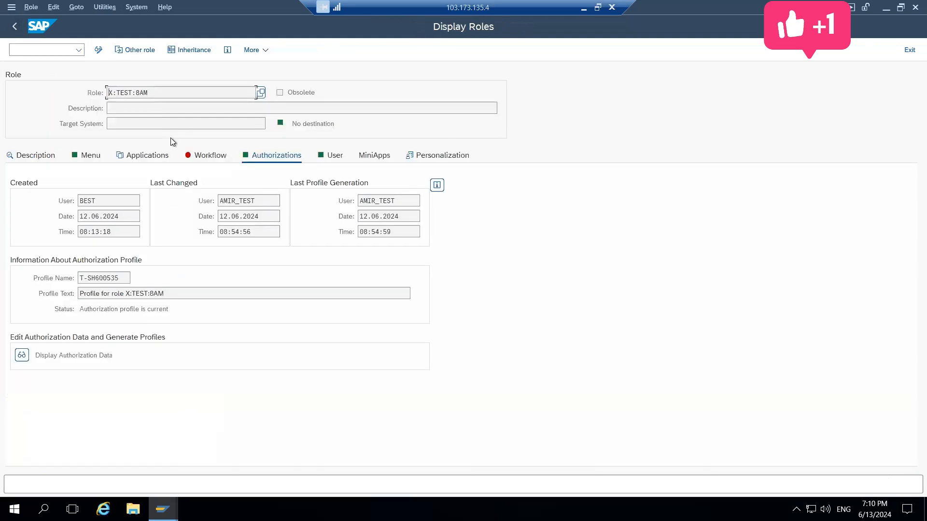
left_click(99, 49)
left_click(22, 355)
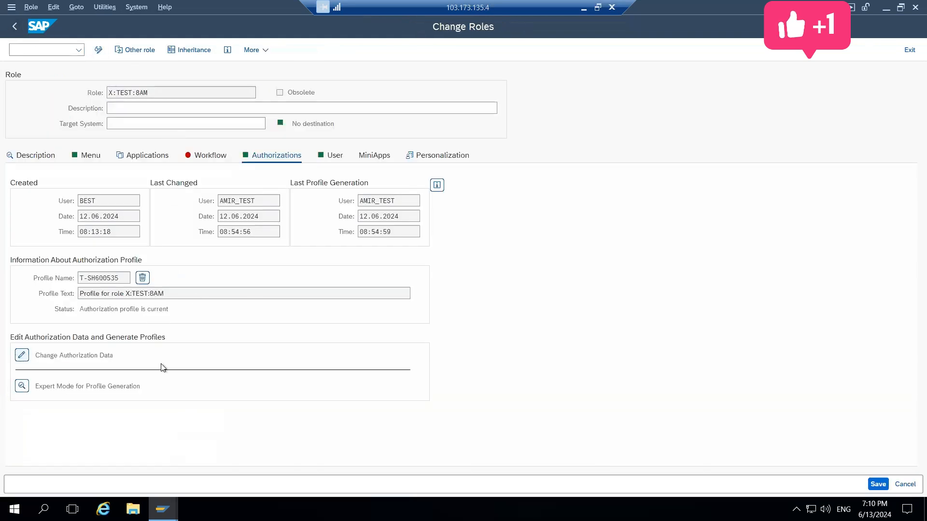
Find authorization object S_USER_AGR in the authorization data of role X:TEST:8AM
key("ctrl+f")
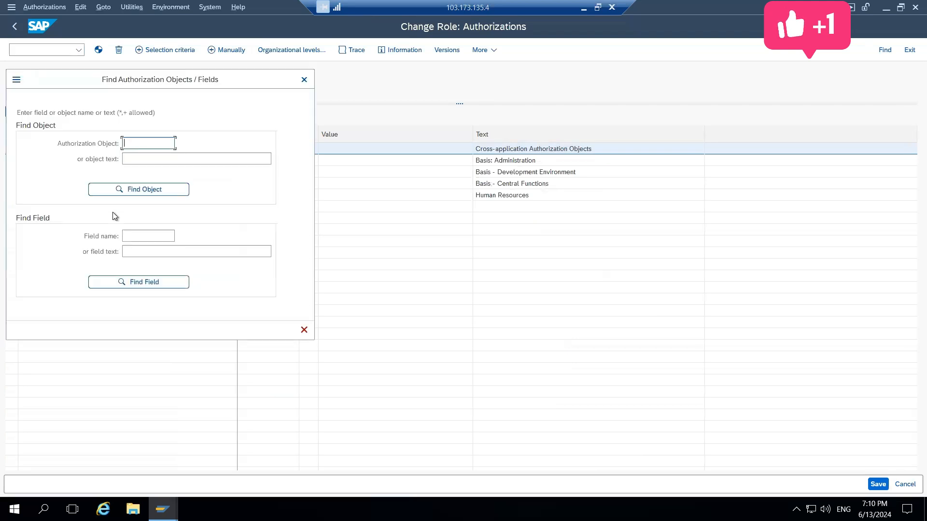
type("13.06.2024")
key("BackSpace")
key("BackSpace")
key("BackSpace")
key("BackSpace")
key("BackSpace")
key("BackSpace")
key("BackSpace")
key("BackSpace")
key("BackSpace")
key("BackSpace")
type("S_")
key("alt+Tab")
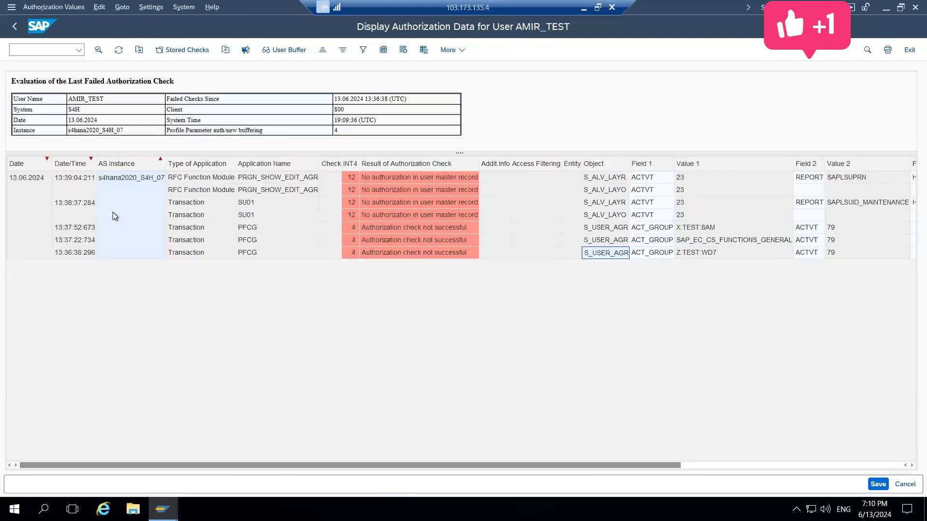
key("alt+Tab")
type("USER_AGR")
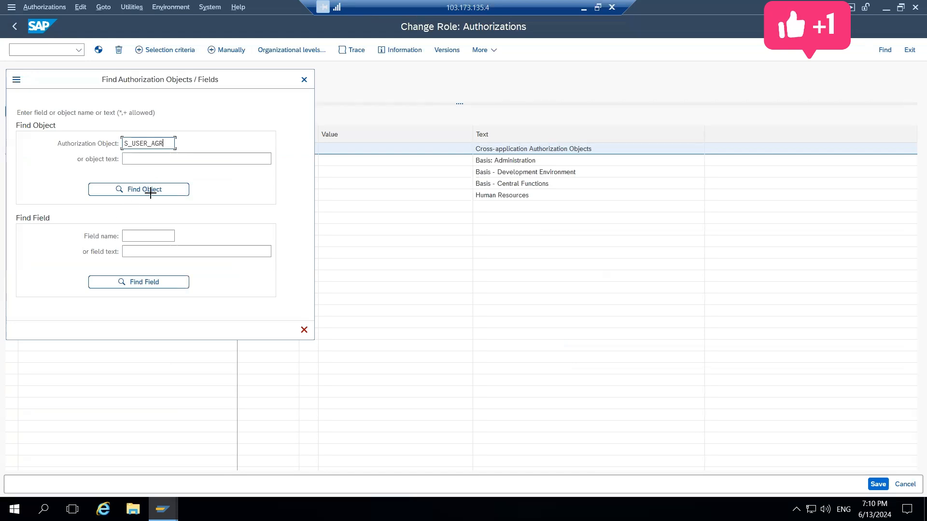
left_click(172, 194)
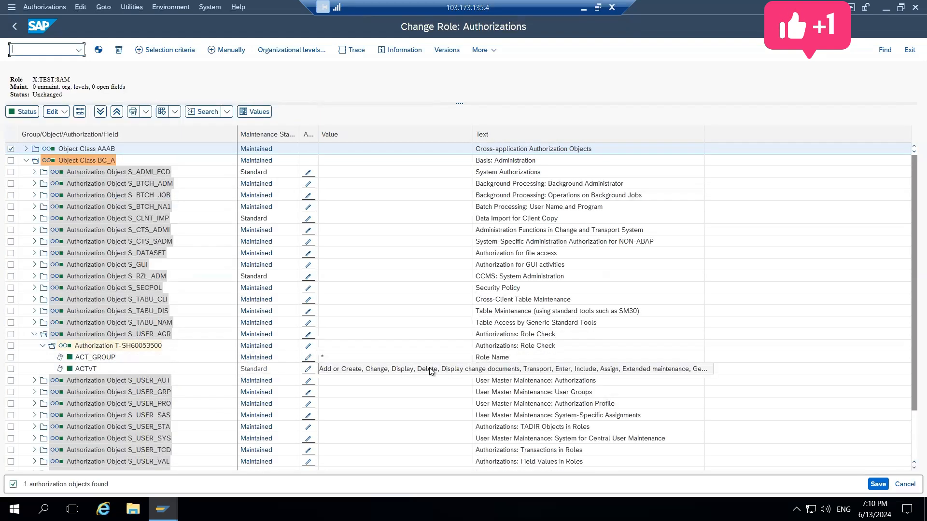
Grant full authorization for the activity field ACTVT in the active S_USER_AGR authorization T-SH60053500
left_click(308, 370)
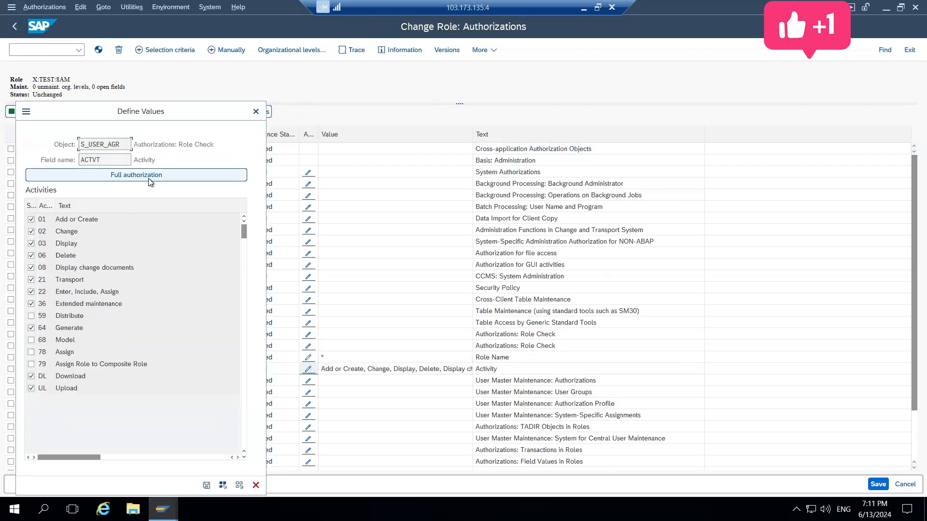
left_click(148, 178)
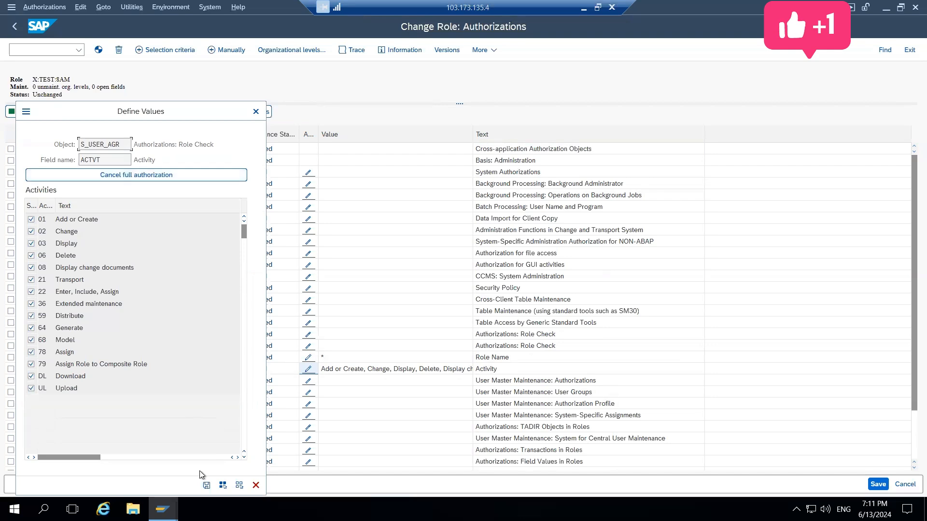
left_click(206, 486)
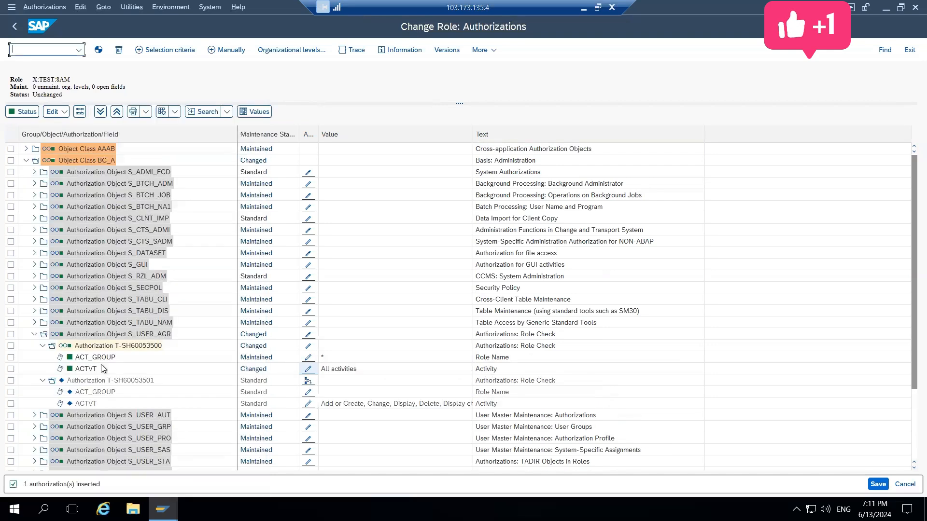
Grant full authorization for the ACTVT field in the inactive S_USER_AGR authorization T-SH60053501
left_click(308, 404)
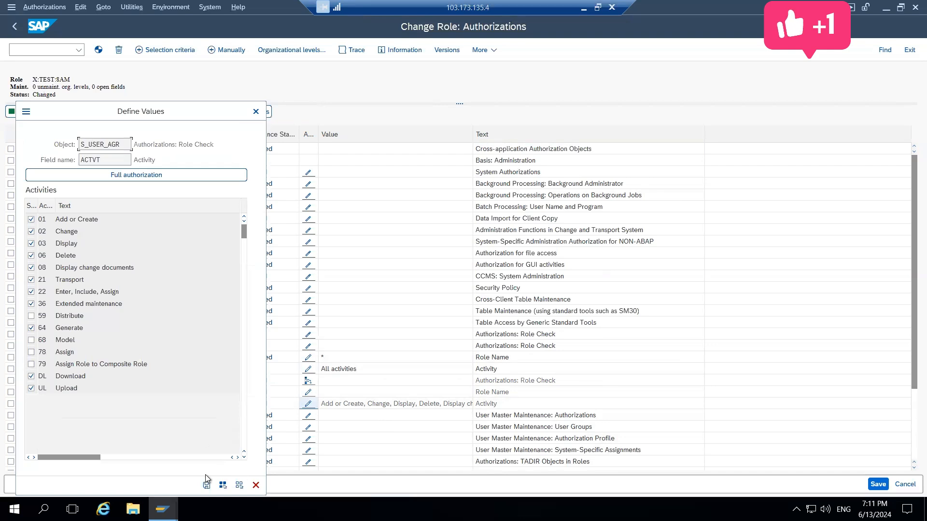
left_click(159, 177)
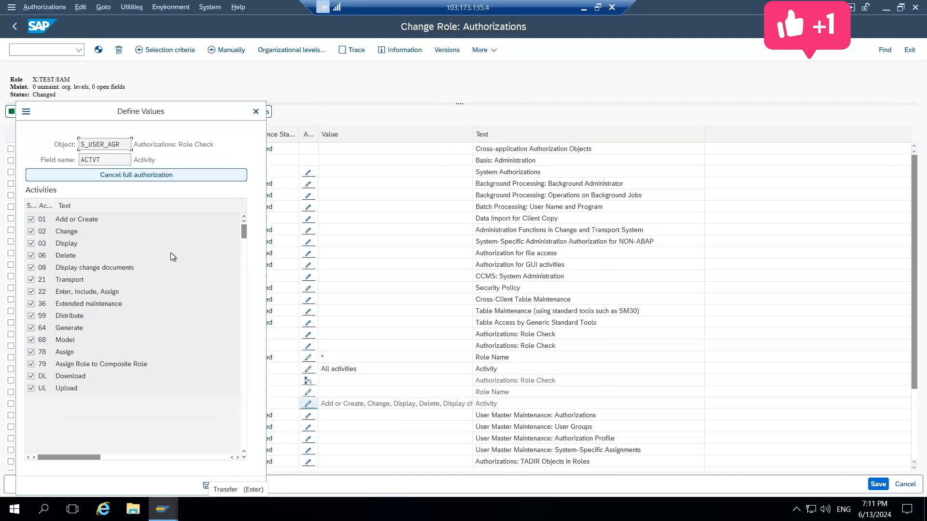
left_click(206, 485)
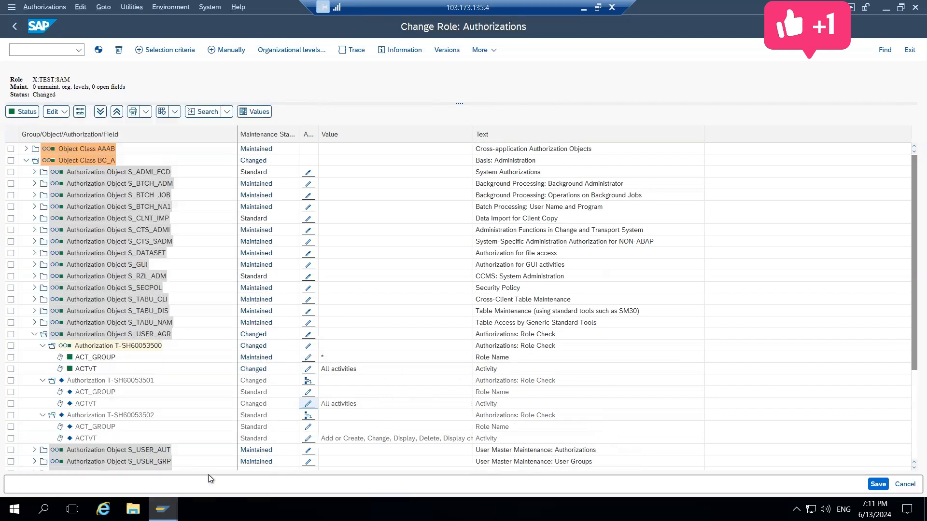
Save the changed authorizations of X:TEST:8AM and generate the role's profile, leaving role maintenance
left_click(878, 484)
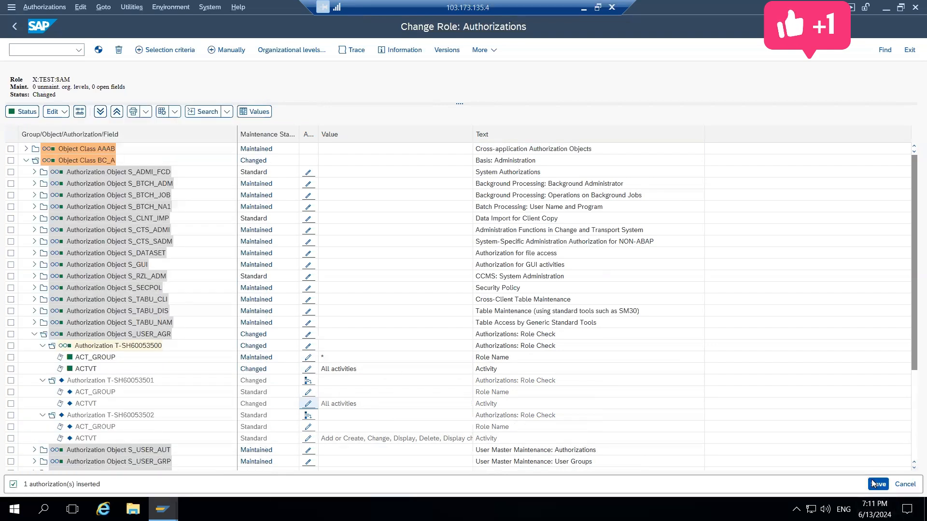
left_click(99, 49)
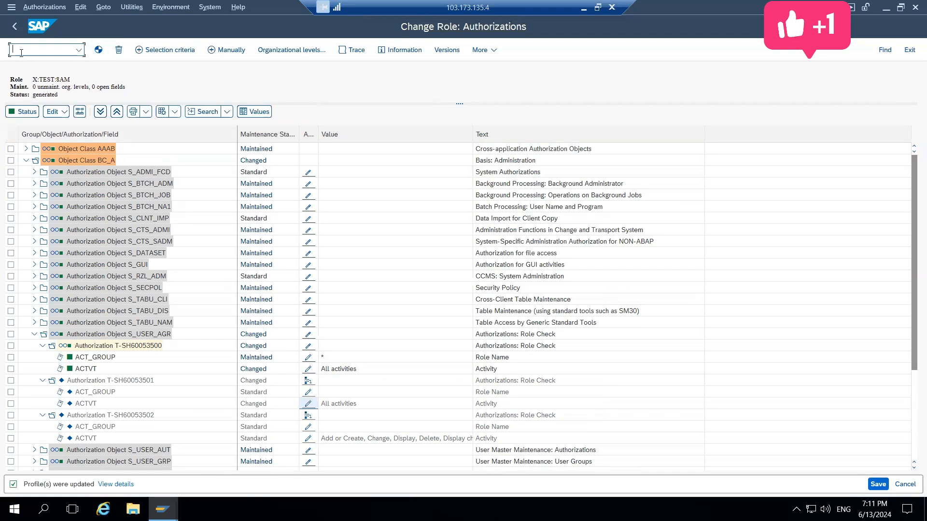
left_click(13, 25)
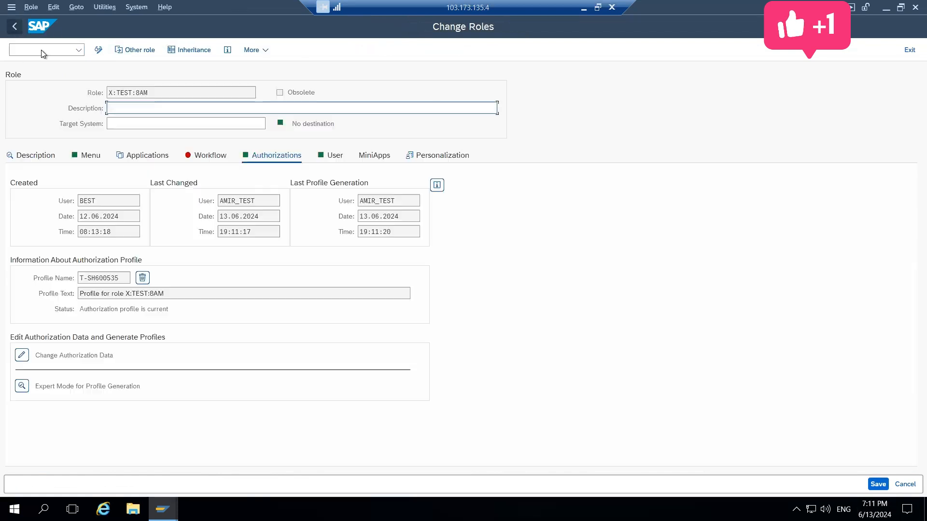
left_click(13, 28)
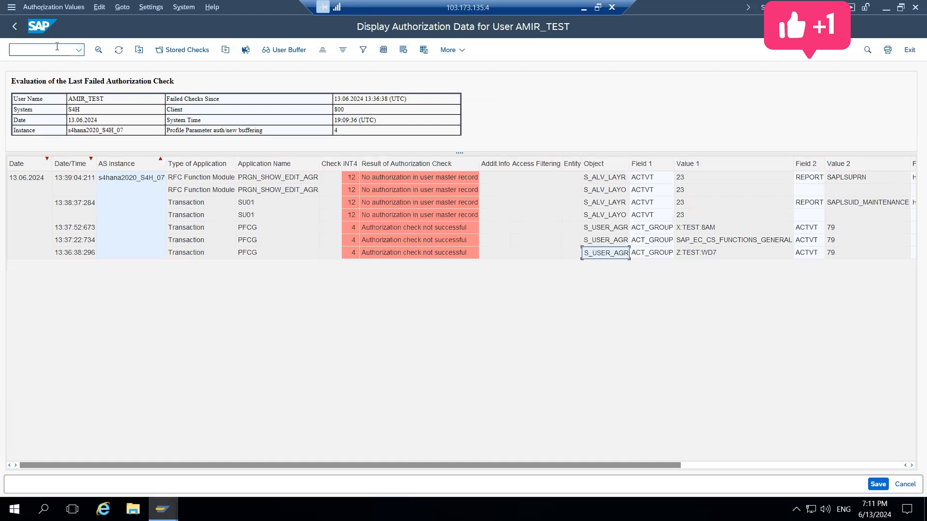
Return the Maintain Users session to the SAP Easy Access menu with /n and close the SU53 evaluation session
key("alt+Tab")
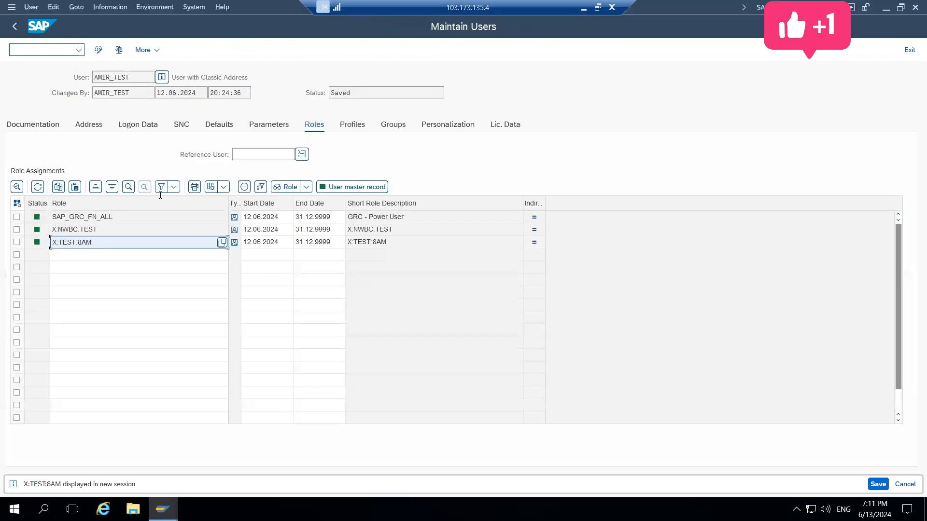
key("alt+Tab")
key("alt+Tab")
left_click(42, 52)
type("/n")
key("Return")
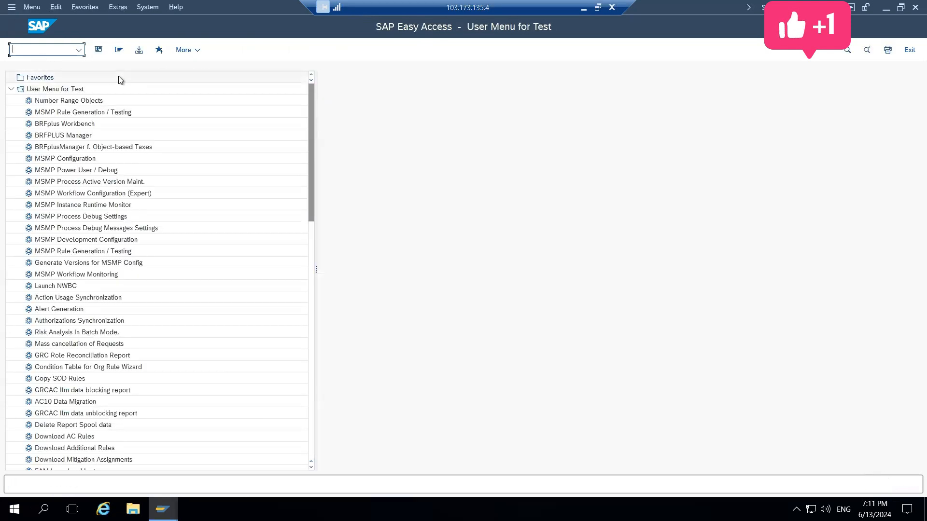
key("alt+Tab")
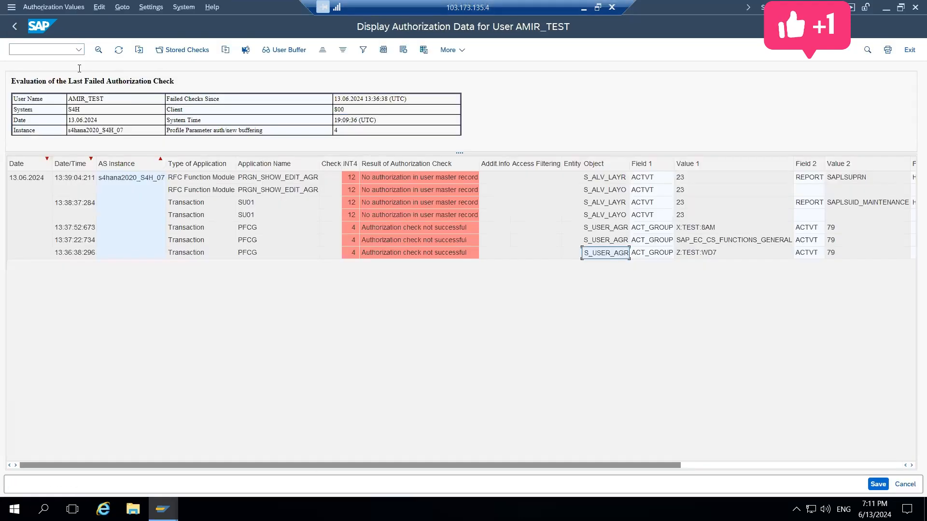
left_click(915, 7)
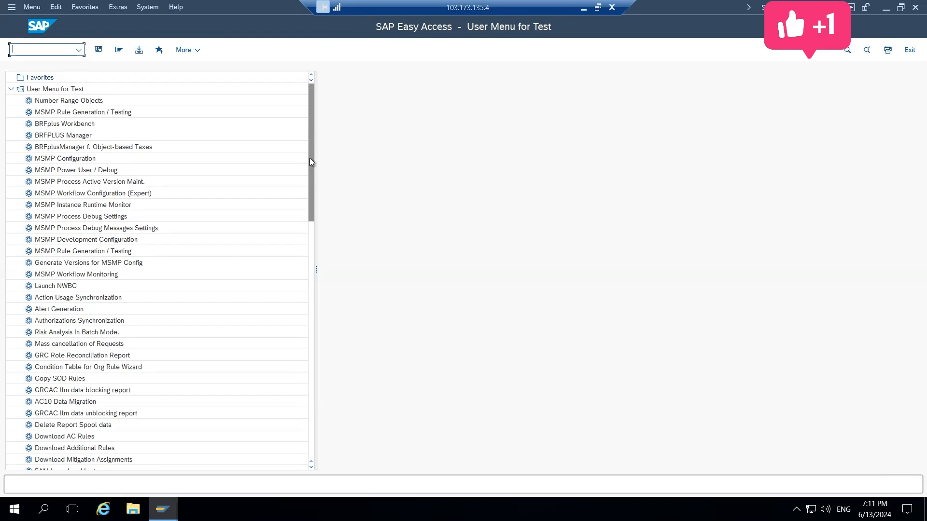
Start Role Maintenance with transaction code pfcg from the SAP Easy Access user menu
left_click(311, 230)
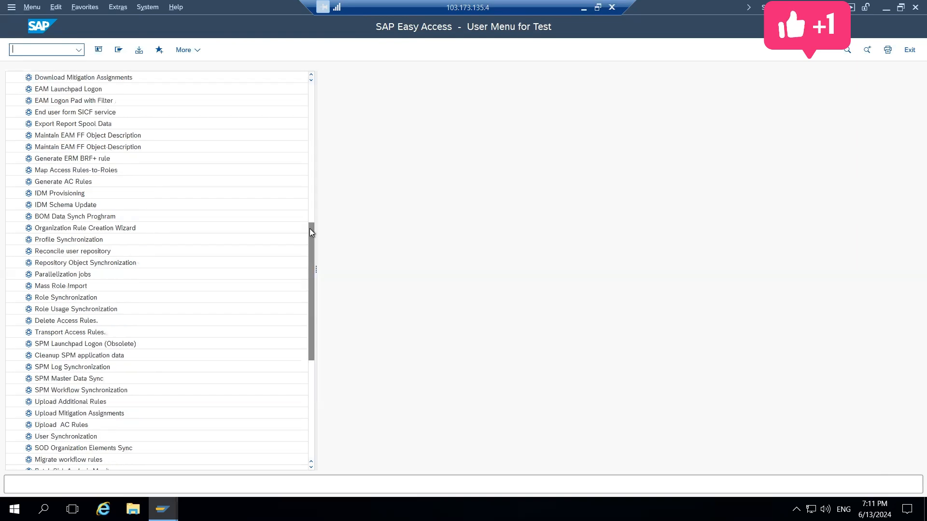
left_click_drag(308, 228, 316, 89)
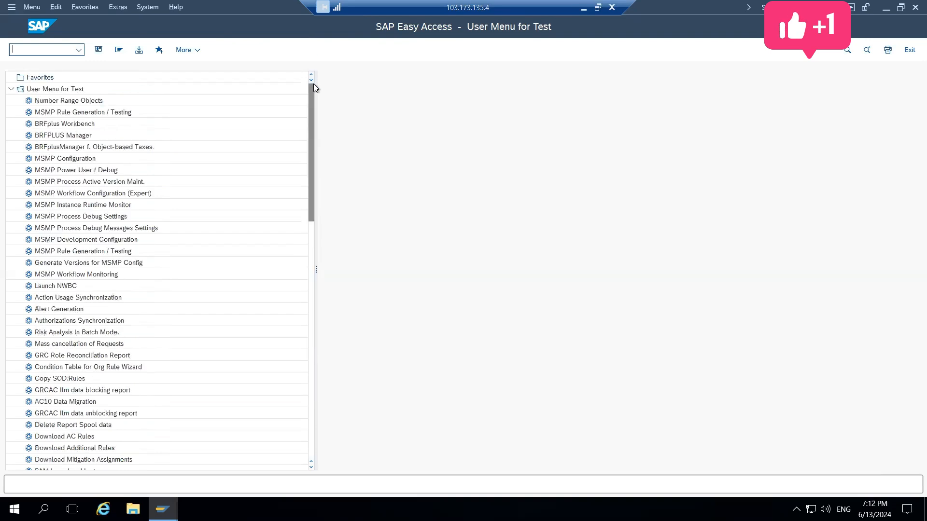
type("pfcg")
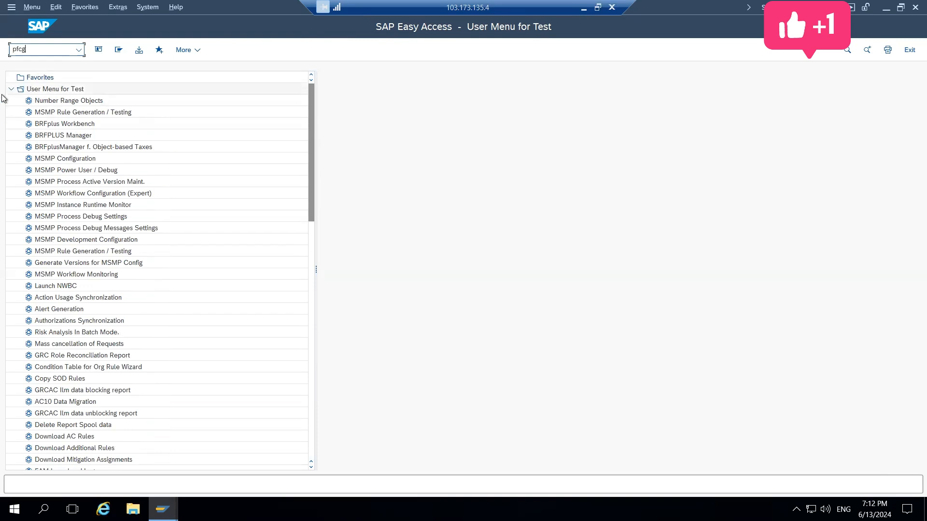
mouse_move(162, 509)
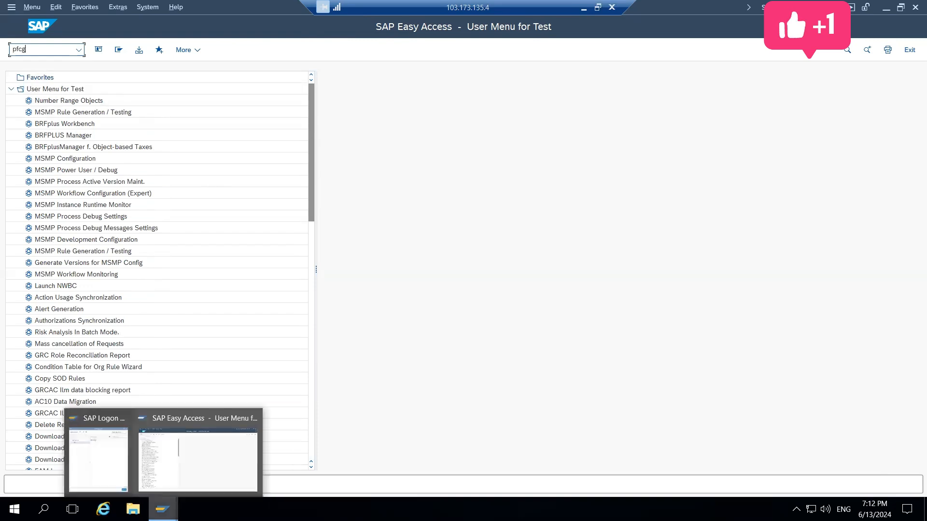
key("Return")
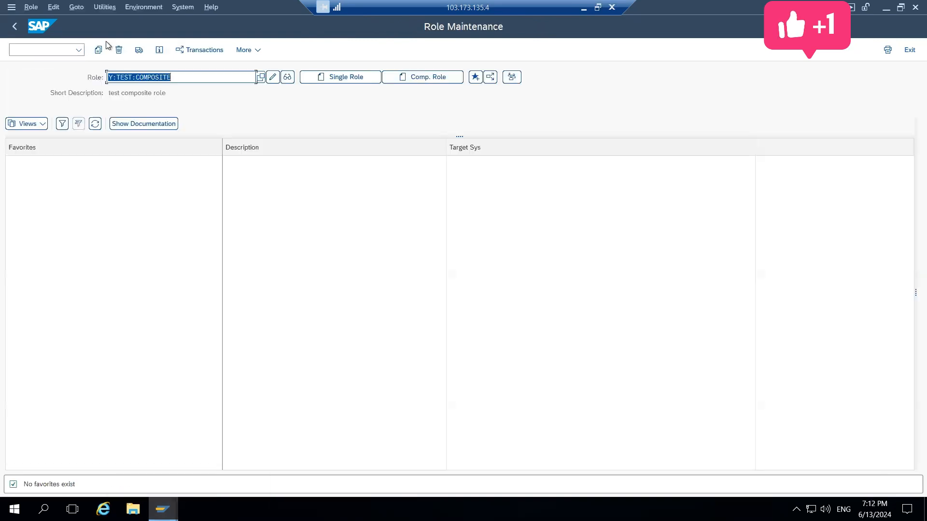
Open composite role Y:TEST:COMPOSITE for changing and show its list of assigned single roles
key("Right")
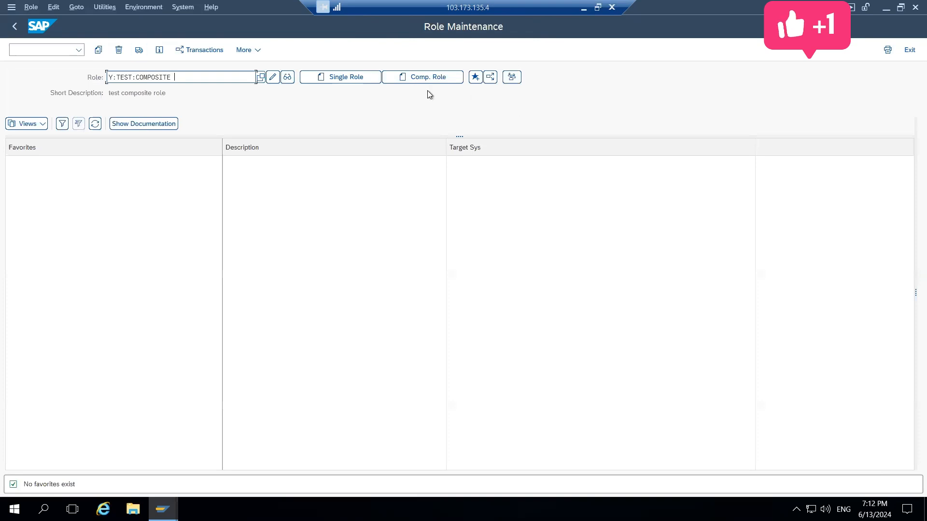
left_click(453, 78)
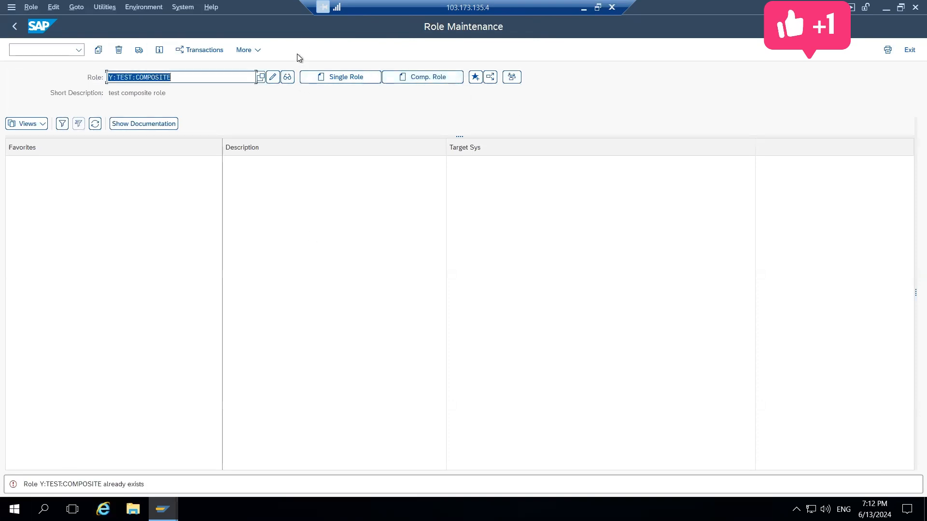
left_click(273, 78)
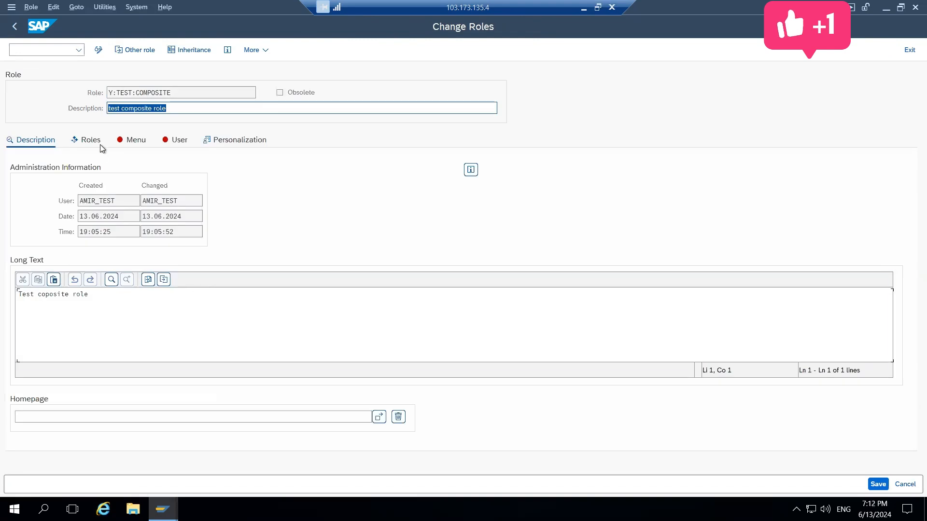
left_click(84, 141)
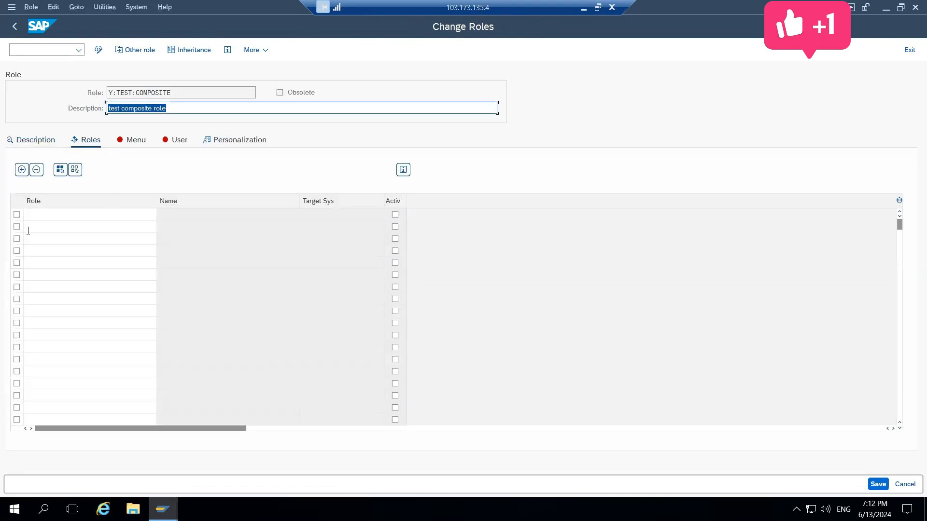
Search single roles with Z* and add role Z:TEST:WD7 to the composite role's role list
left_click(91, 209)
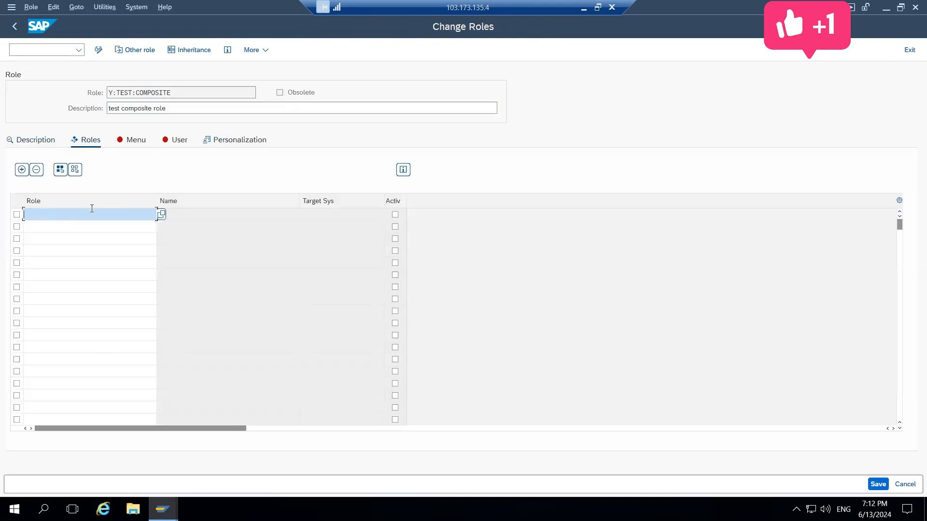
left_click(162, 214)
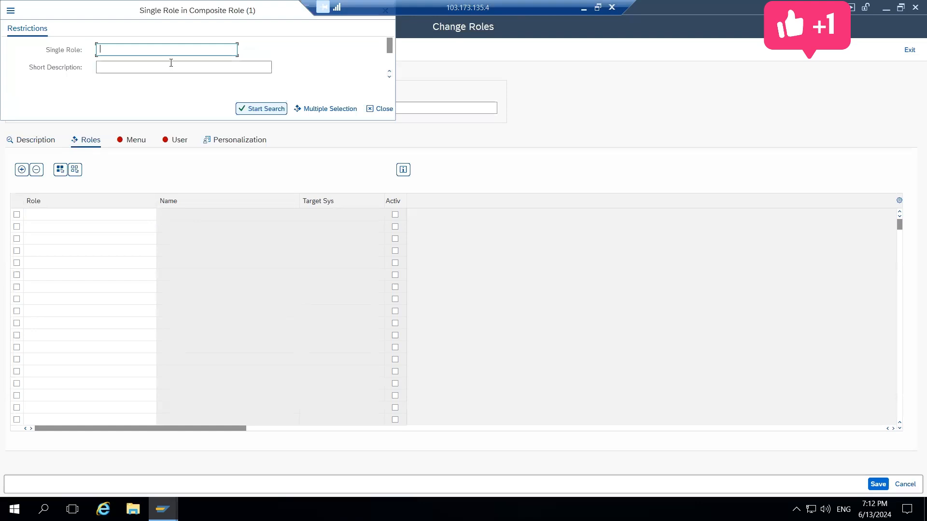
type("Z*")
key("Return")
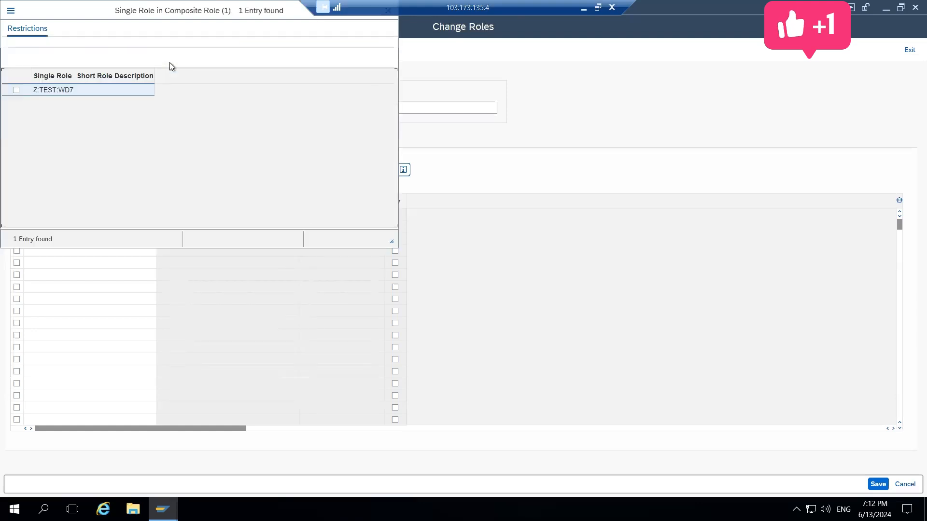
left_click(35, 93)
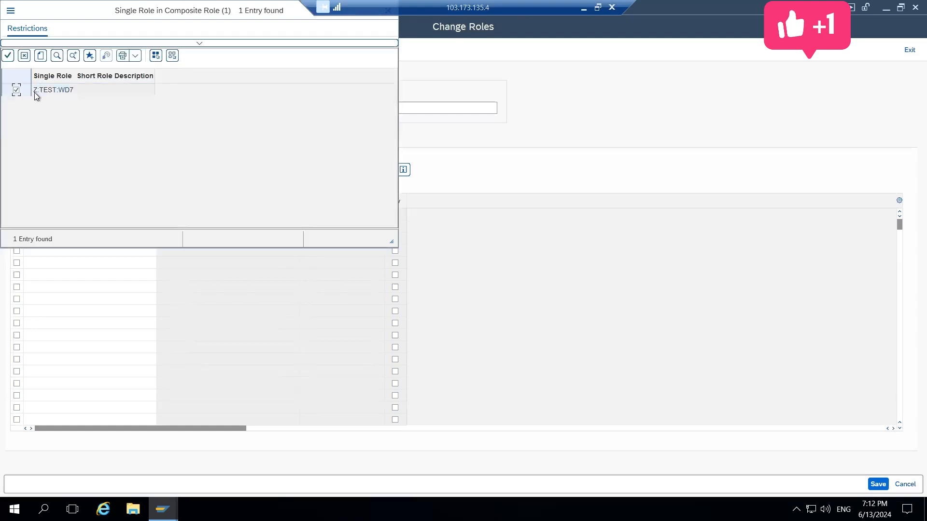
left_click(8, 55)
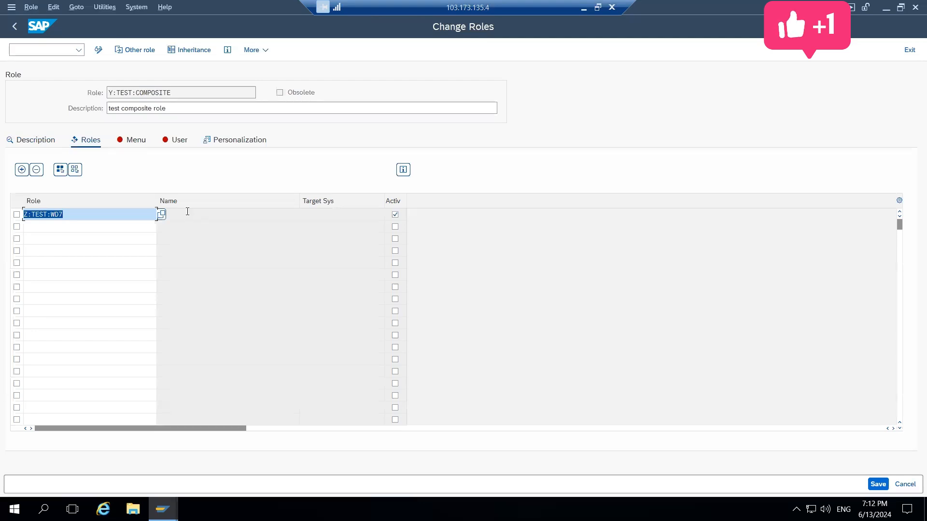
Import the menu of the assigned single role into the composite role's menu, saving the role when required
left_click(130, 145)
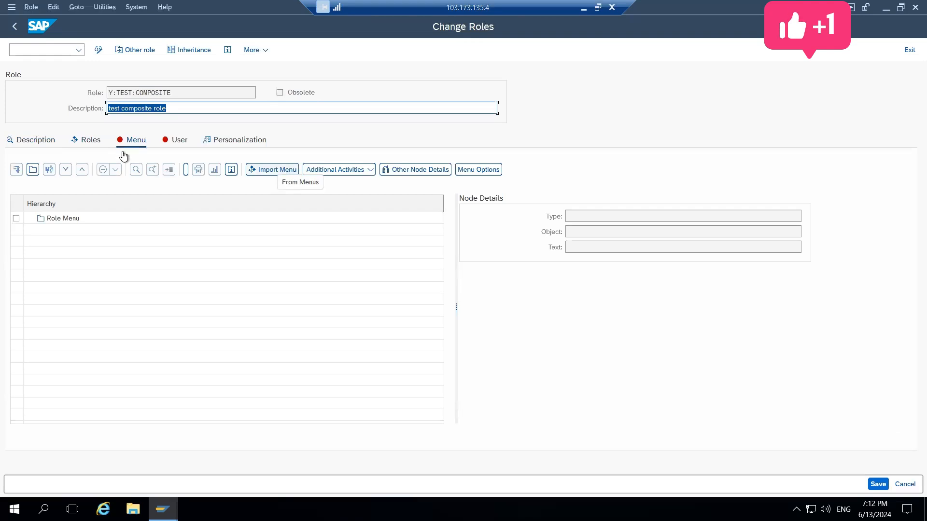
left_click(94, 142)
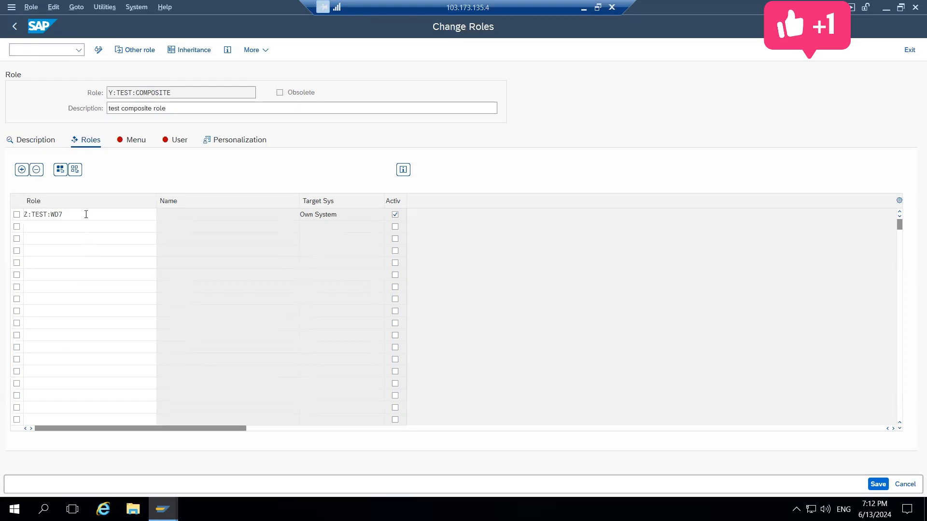
left_click(134, 145)
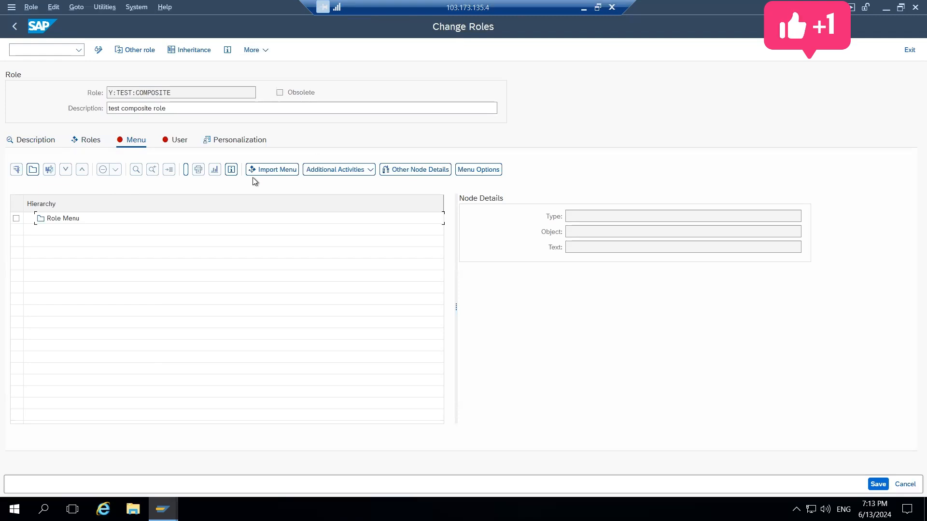
left_click(263, 172)
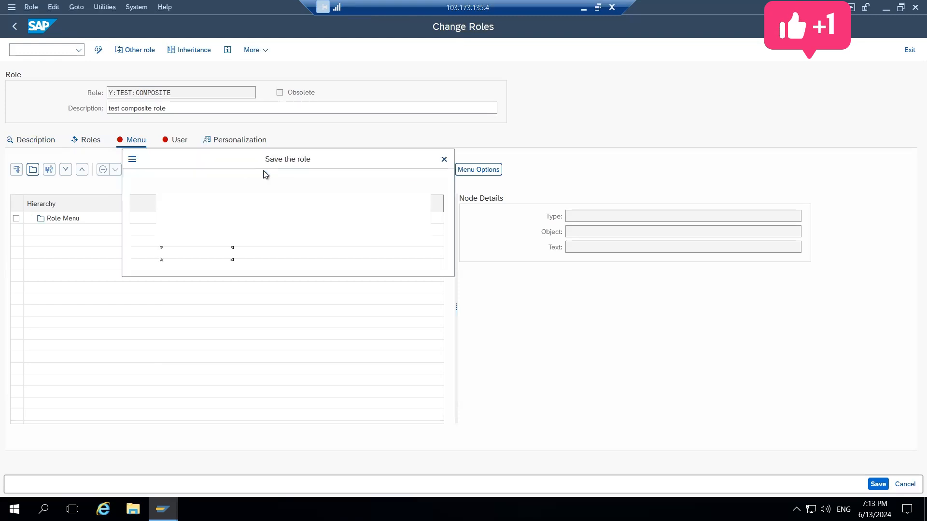
left_click(198, 252)
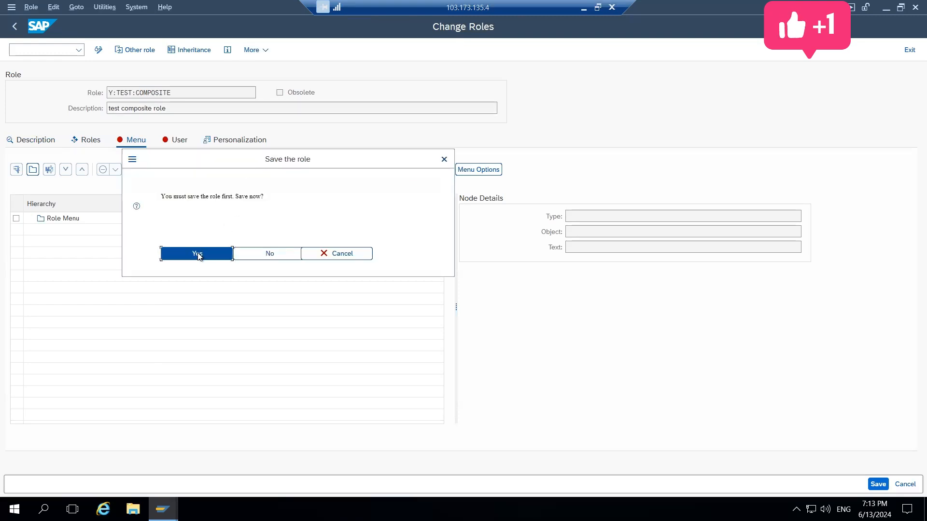
Expand the Z:TEST:WD7 folder in the role menu, check the details of its transactions and save the composite role
left_click(32, 218)
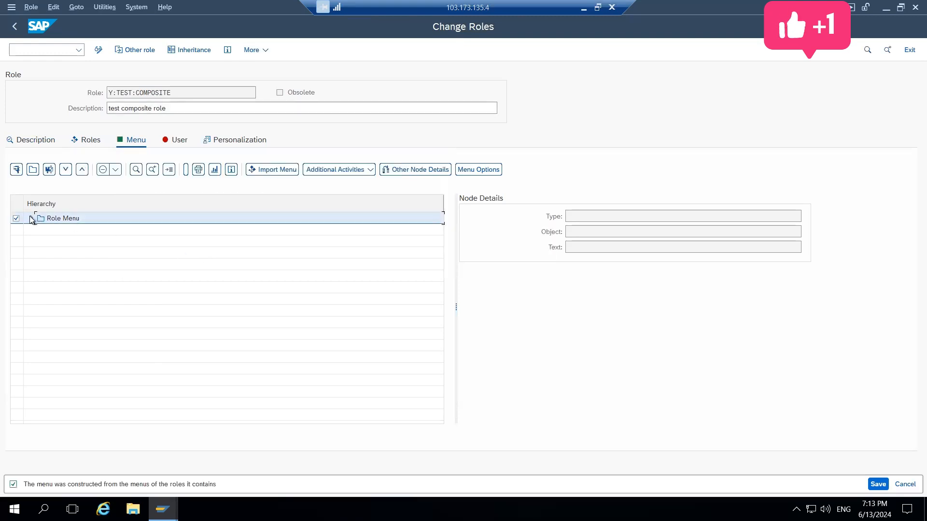
left_click(38, 231)
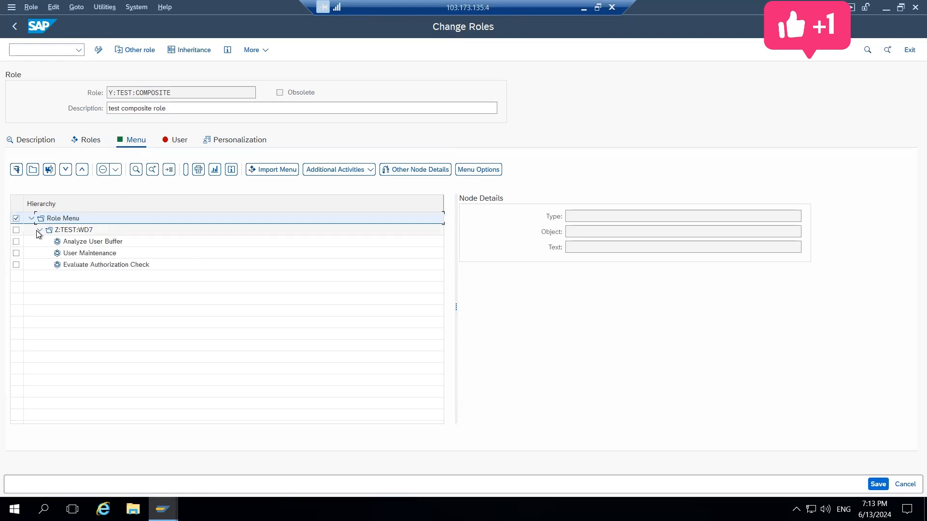
left_click(80, 241)
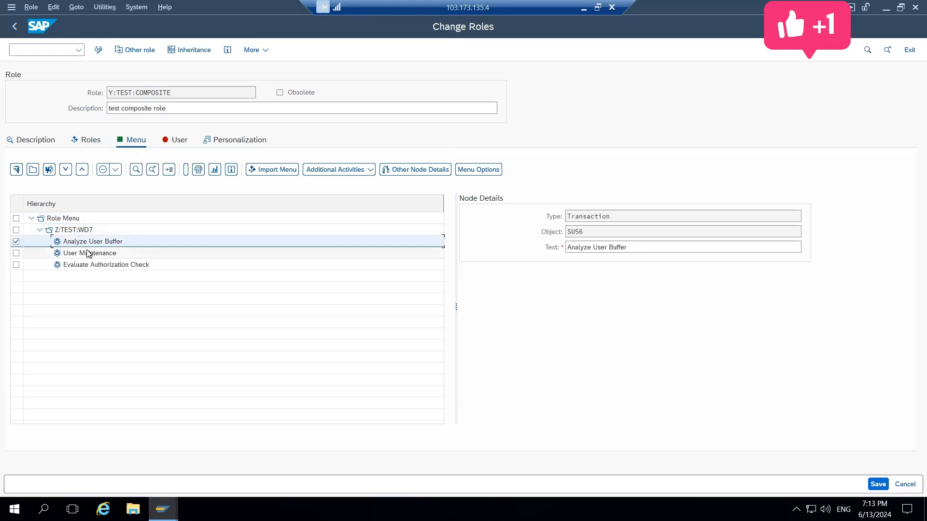
left_click(88, 253)
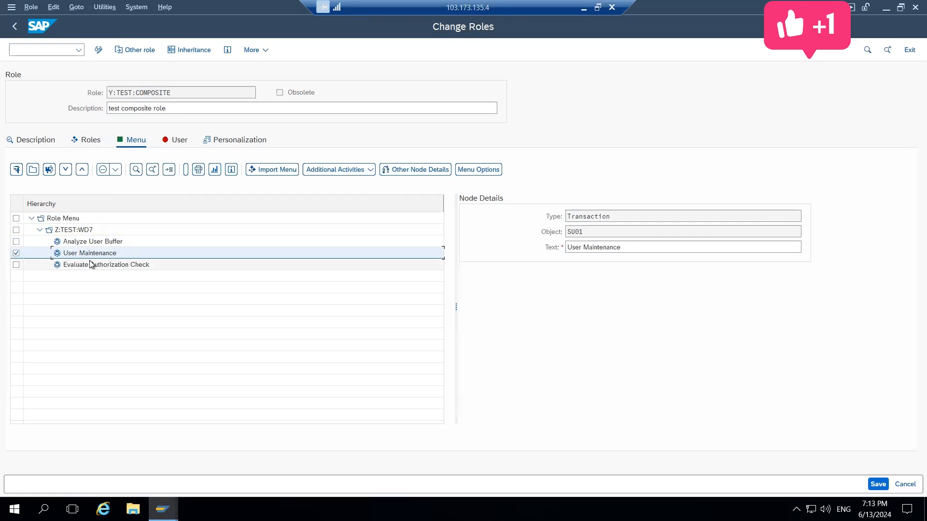
left_click(91, 265)
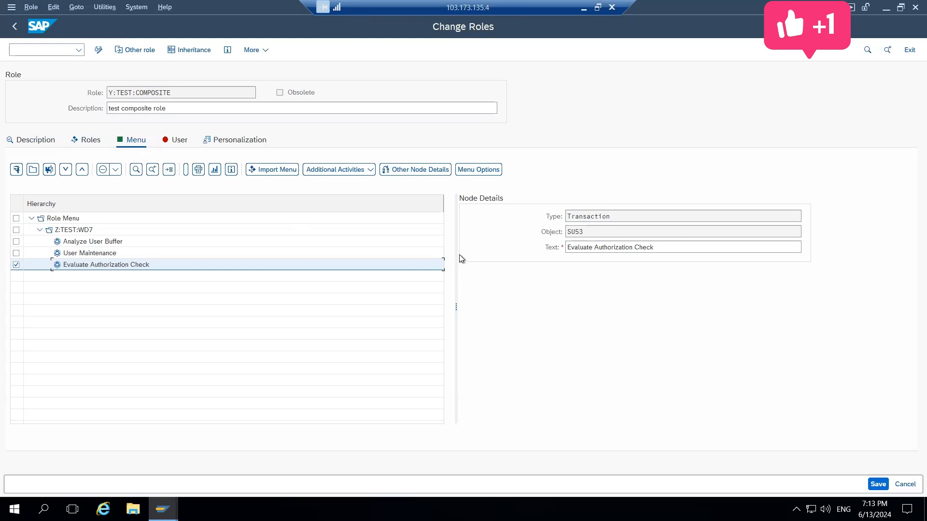
left_click(875, 484)
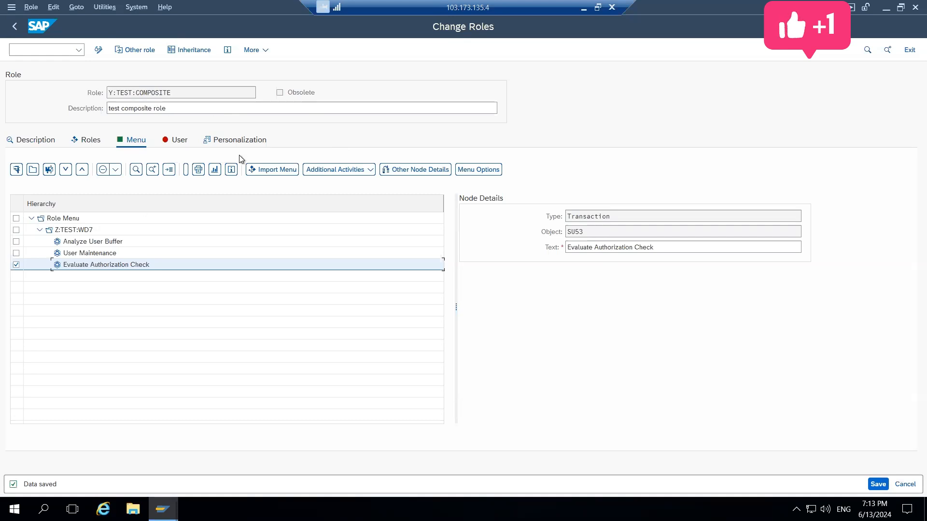
Try to start transaction su01 from the composite role's user assignments
left_click(172, 141)
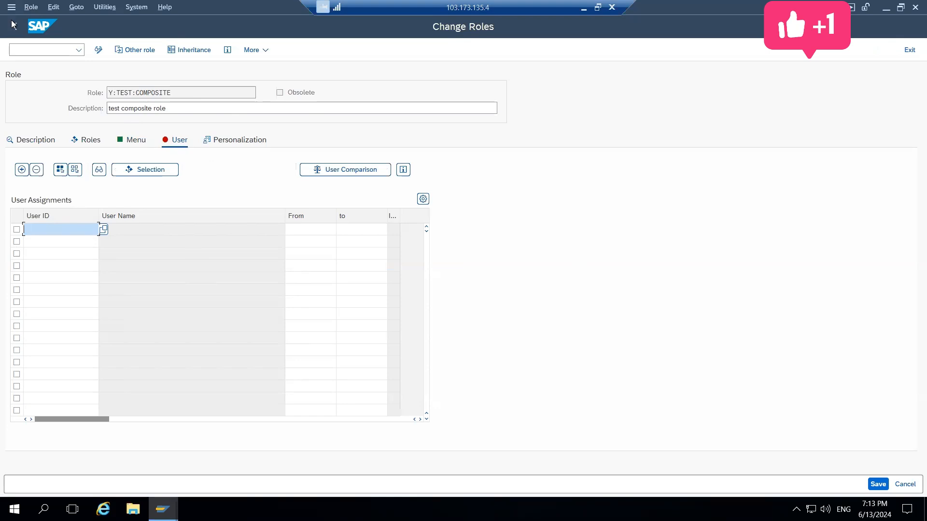
left_click(24, 50)
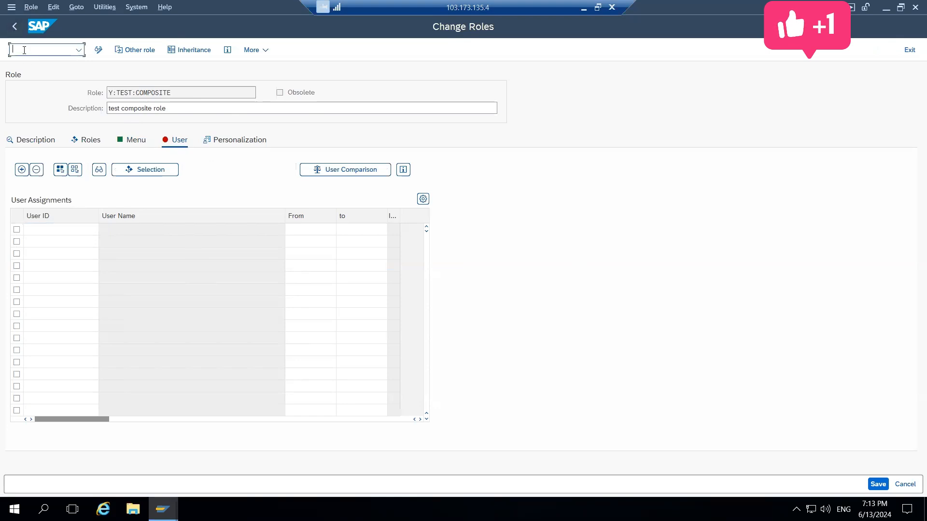
type("/")
type("su01")
key("Return")
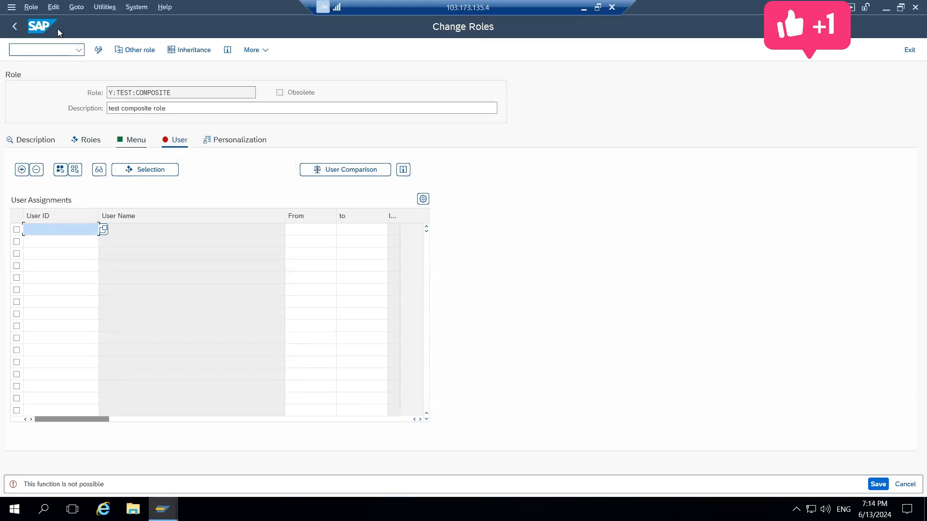
Open User Maintenance in a new session with /osu01
left_click(52, 46)
type("/")
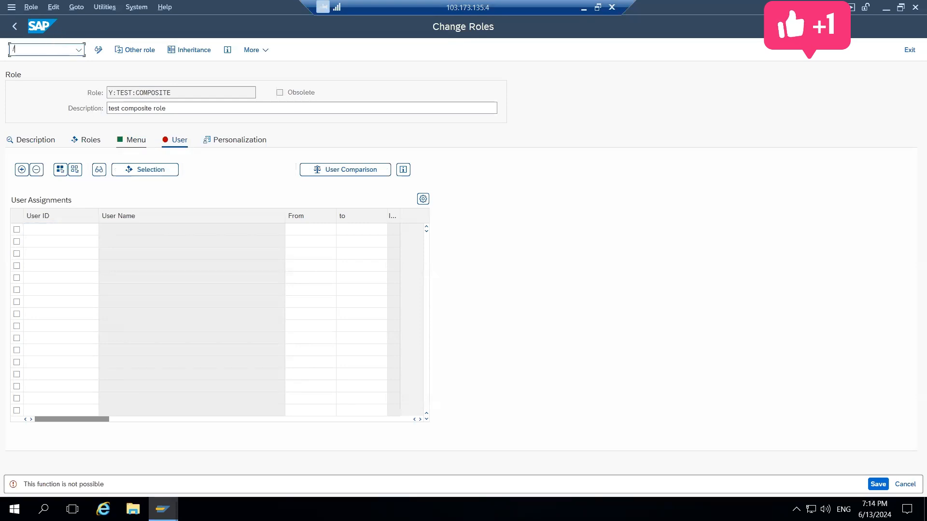
type("osu01")
key("Return")
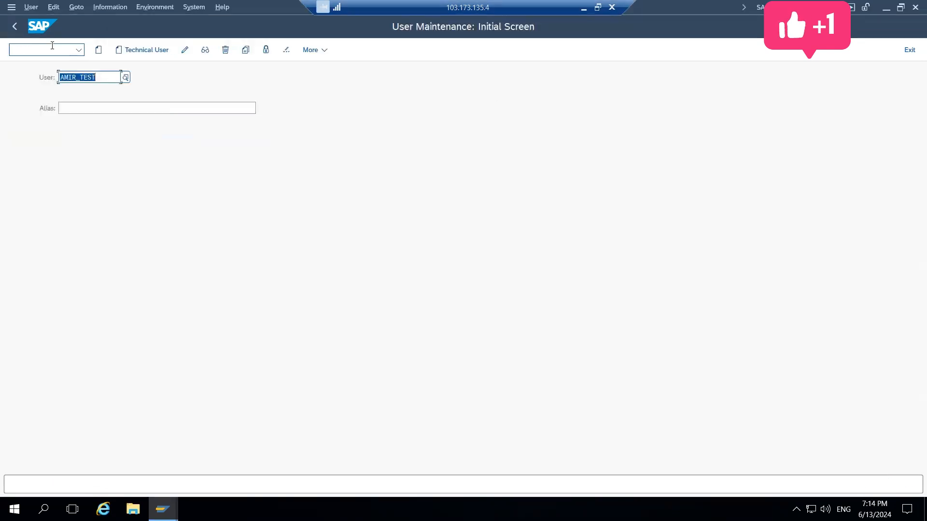
Open user TEST_WD7 for changing and show the user's role assignments
type("Test_WD")
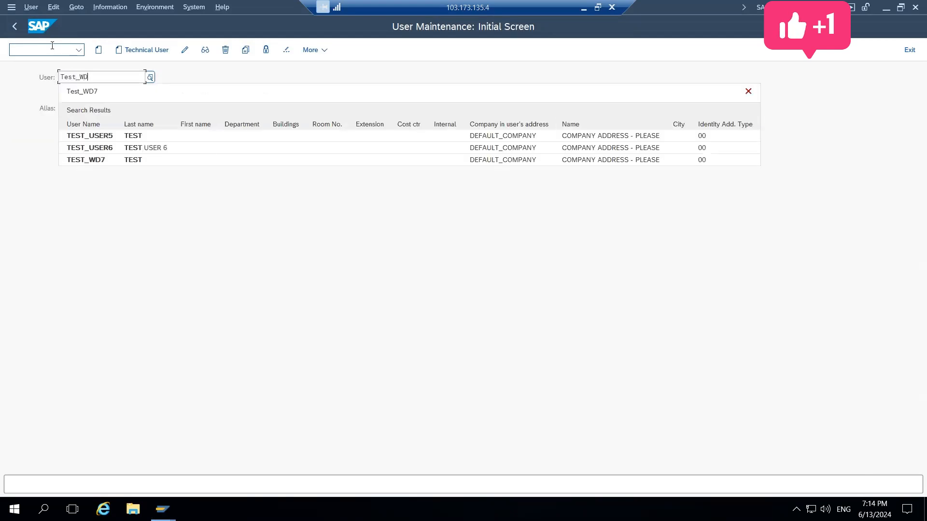
key("Down")
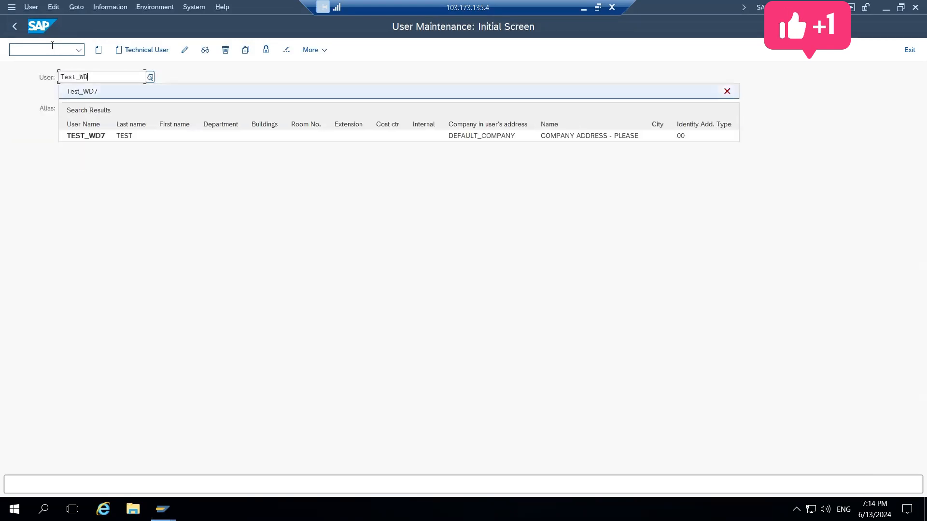
left_click(70, 136)
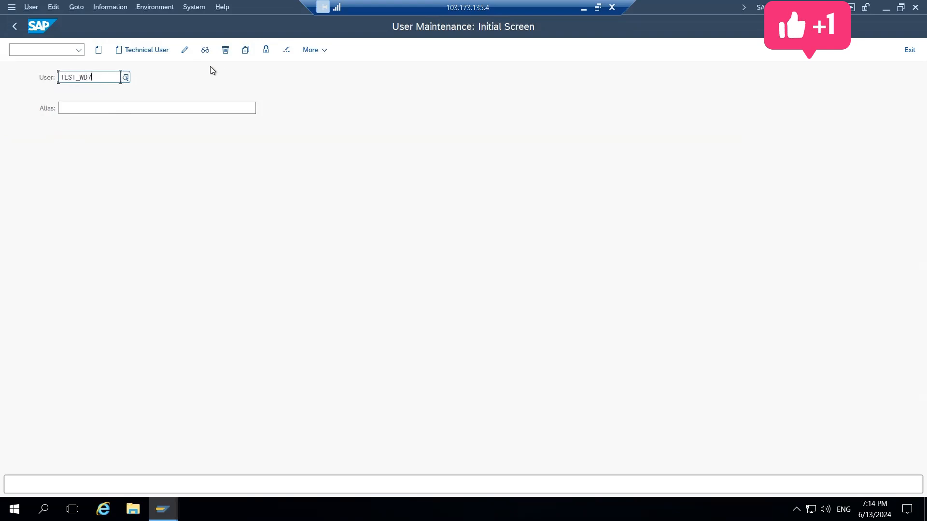
left_click(185, 50)
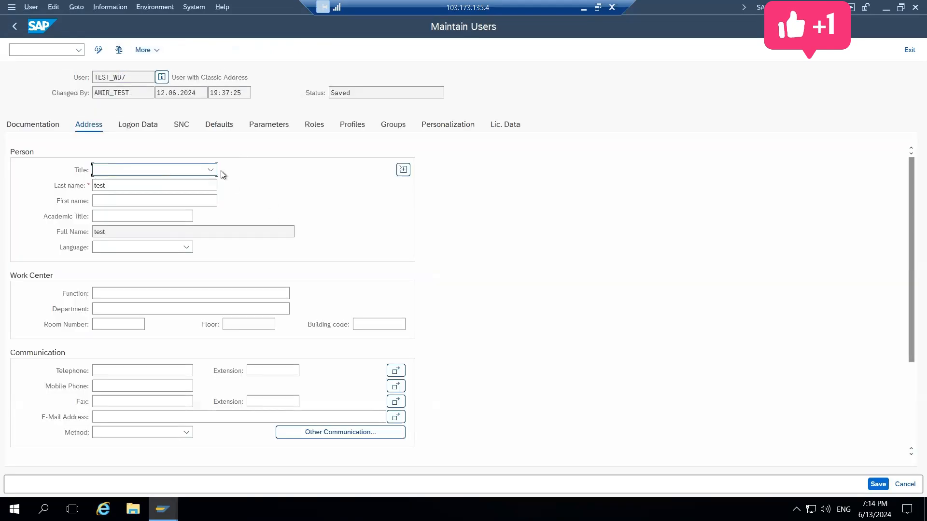
left_click(314, 127)
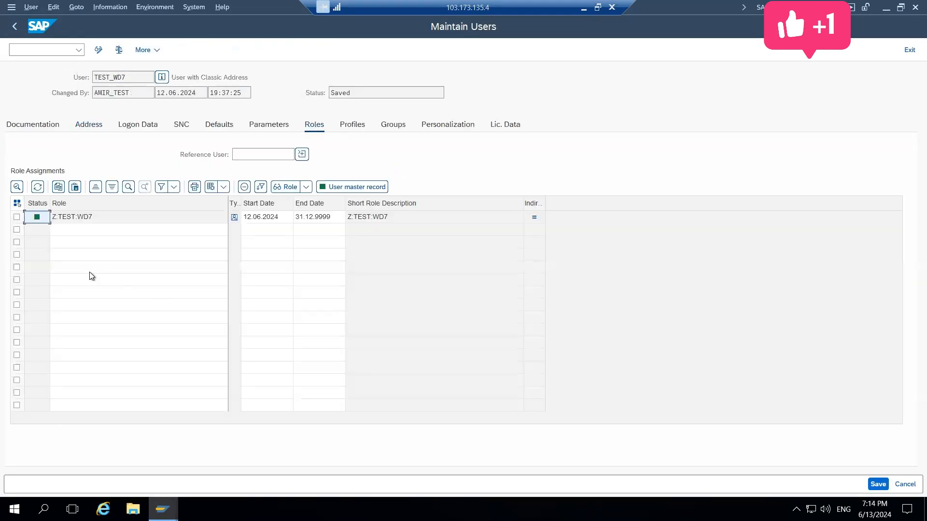
Remove role Z:TEST:WD7 from the user, check the assigned profiles and save the user
left_click(17, 218)
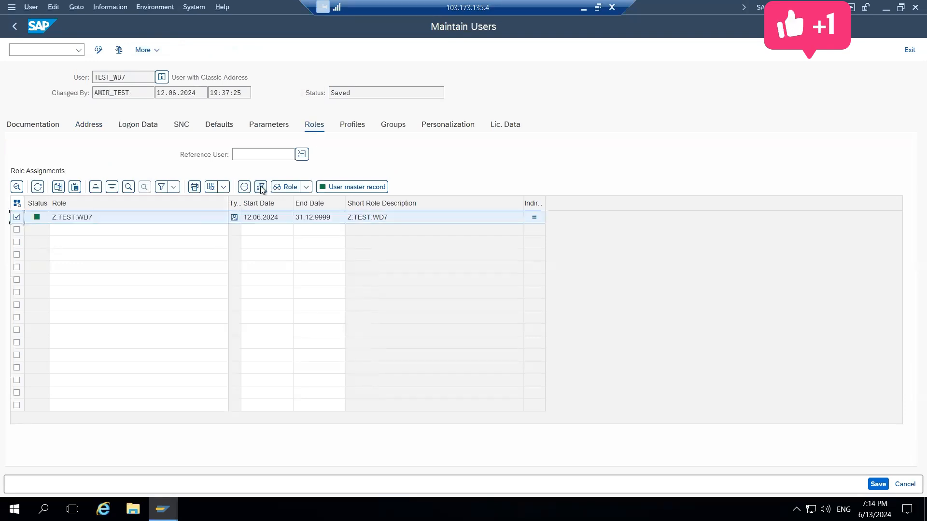
left_click(244, 187)
left_click(345, 124)
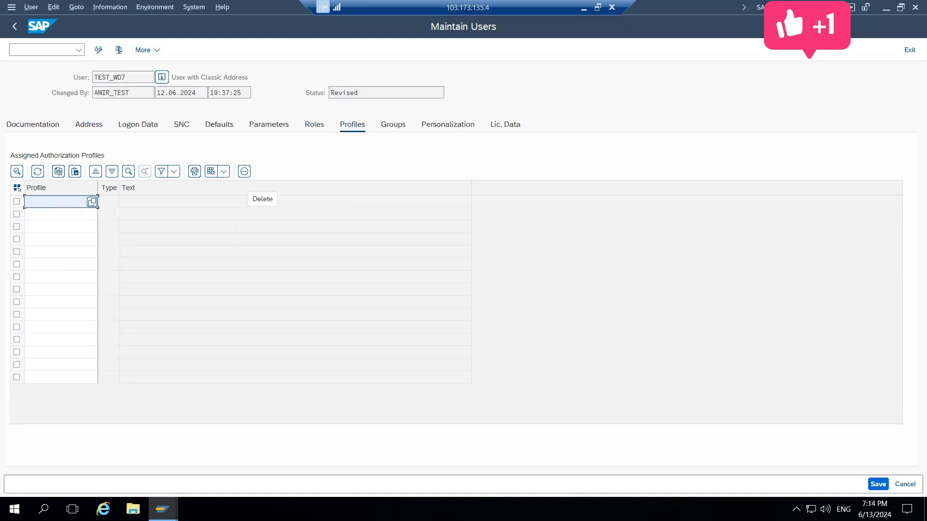
left_click(878, 484)
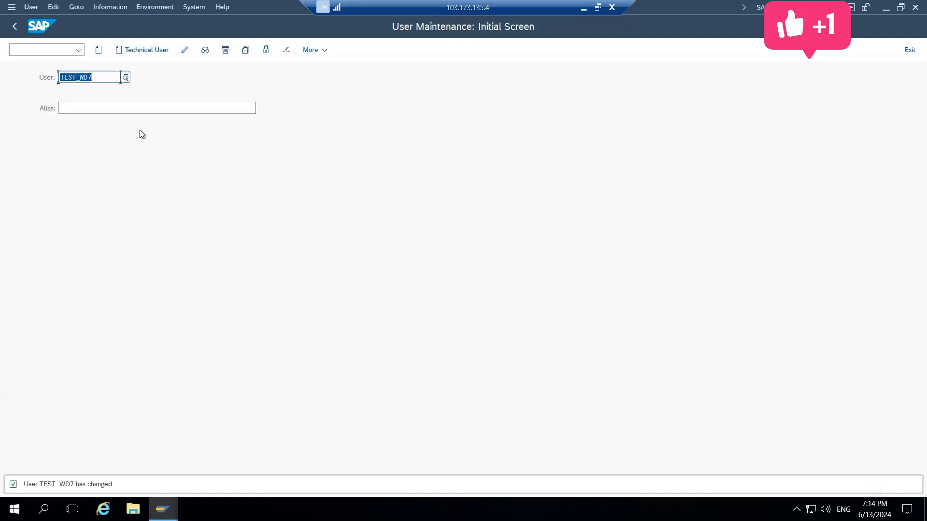
Reopen the role assignments of TEST_WD7 for changing and search for single roles matching Y:*, selecting none
left_click(185, 51)
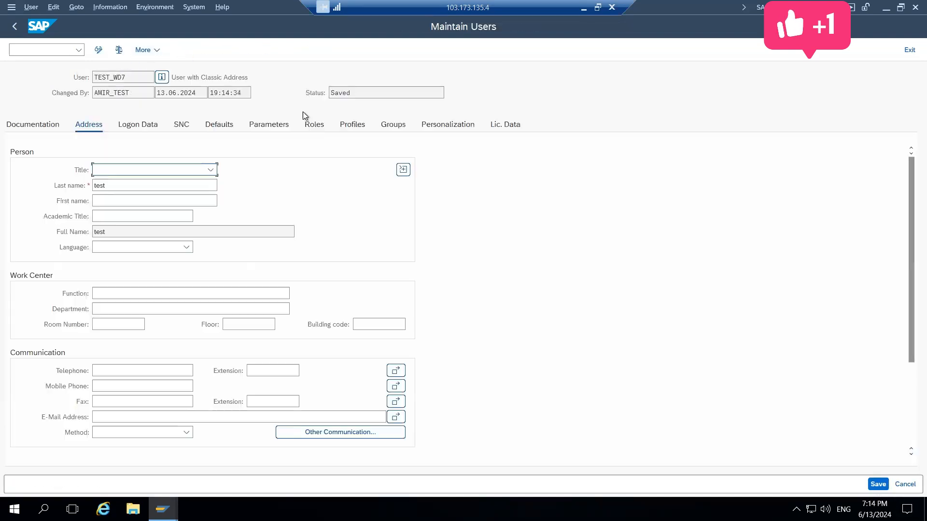
left_click(313, 127)
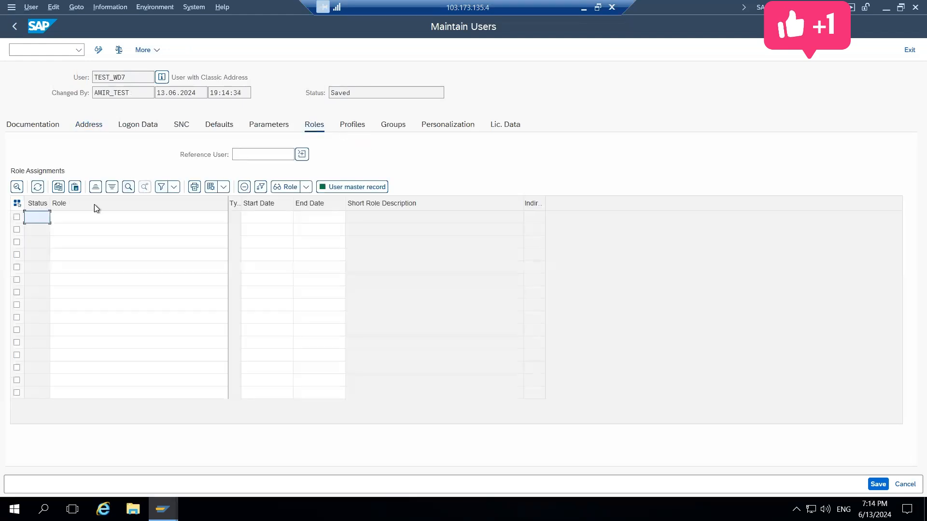
left_click(87, 219)
left_click(222, 218)
type("Y:*")
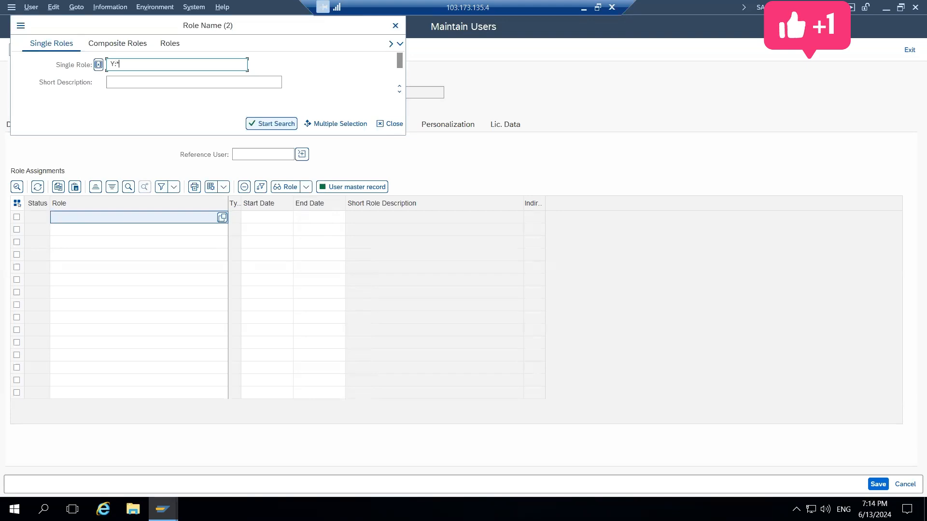
key("Return")
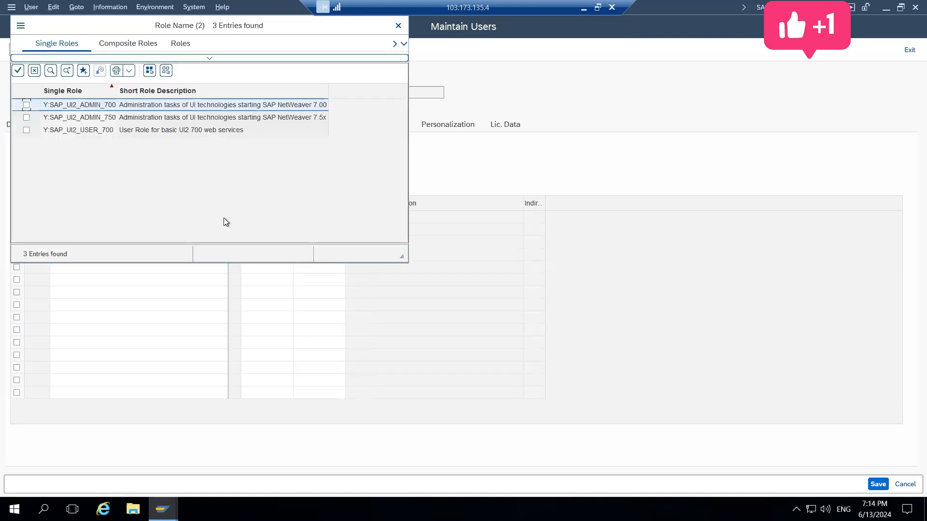
left_click(399, 26)
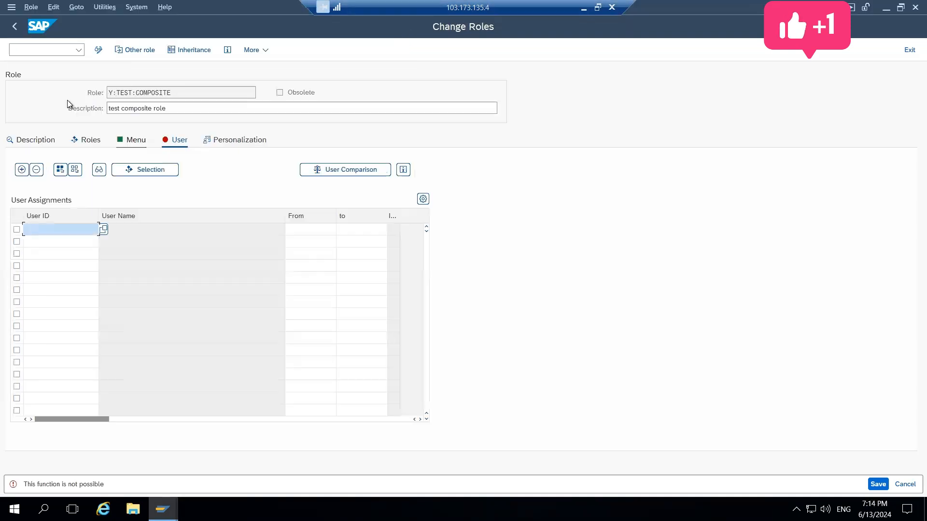
Leave the change view of composite role Y:TEST:COMPOSITE and return to the Role Maintenance start screen
left_click(15, 26)
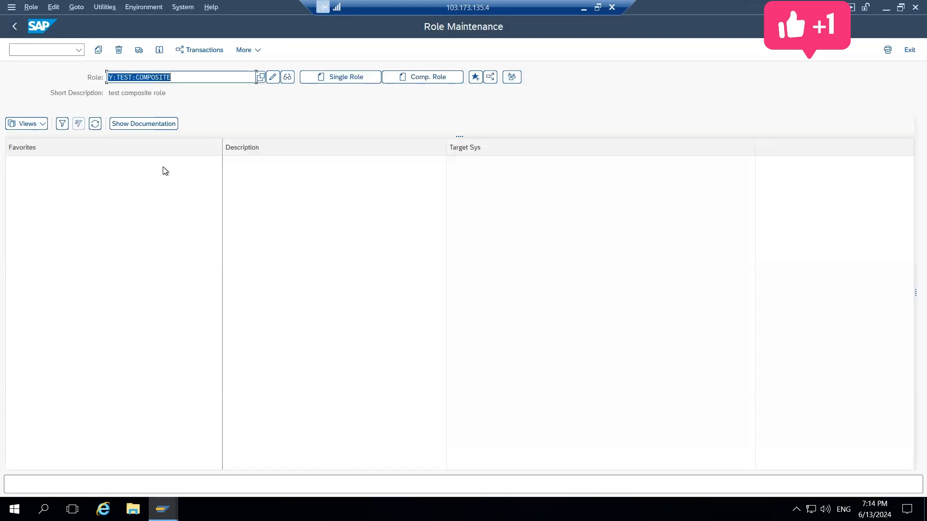
Assign composite role Y:TEST:COMPOSITE to user TEST_WD7 and widen the role type column to show its full heading
key("ctrl+c")
key("alt+Tab")
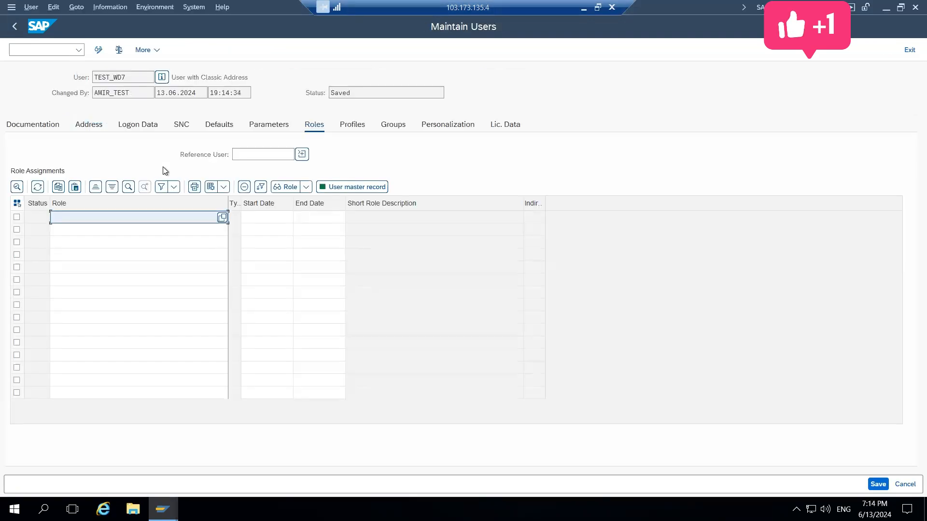
key("ctrl+v")
key("Return")
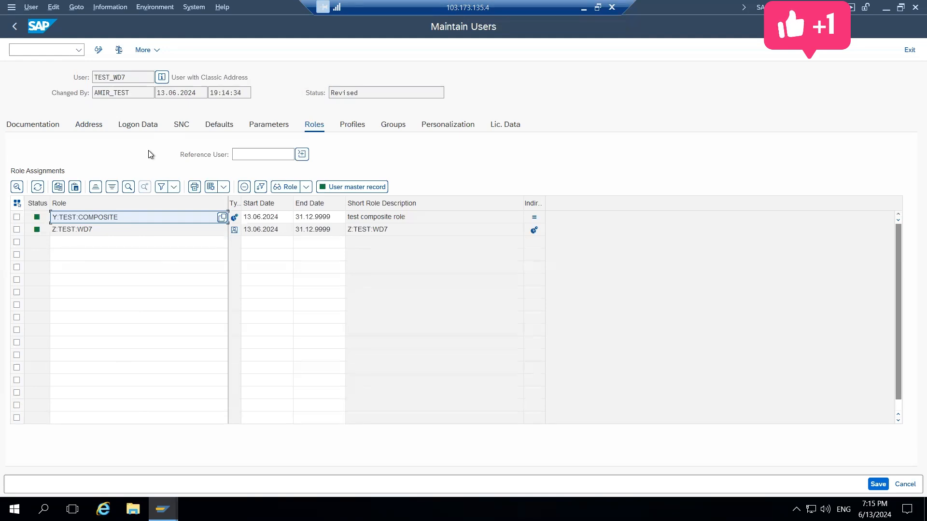
double_click(246, 200)
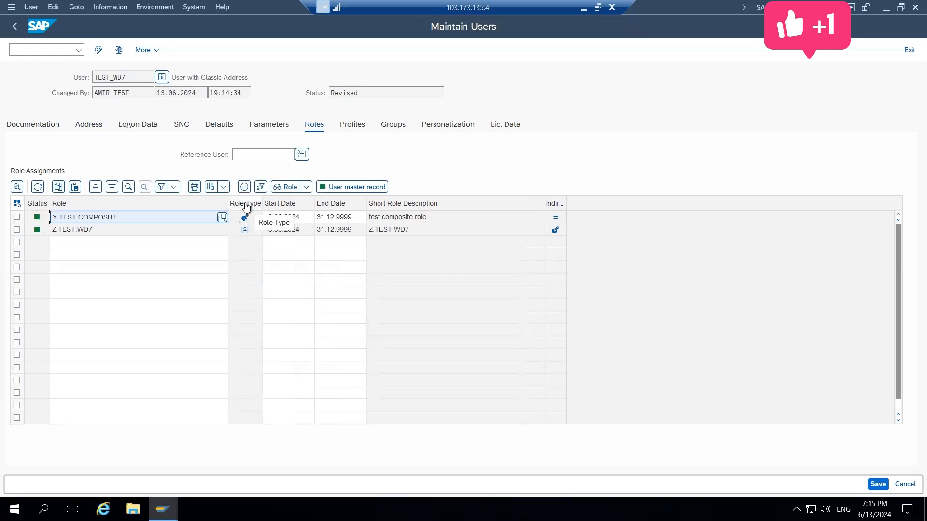
double_click(95, 219)
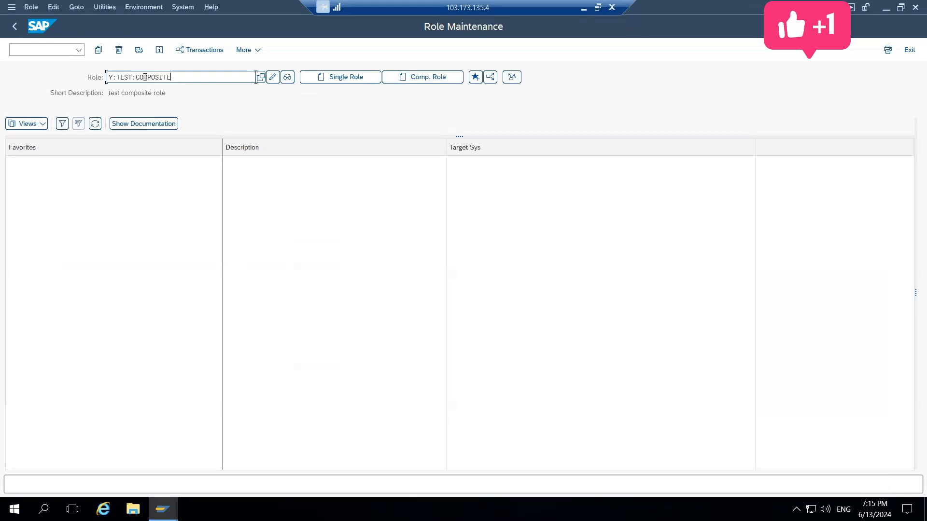
key("BackSpace")
key("BackSpace")
key("BackSpace")
key("BackSpace")
key("BackSpace")
key("BackSpace")
key("BackSpace")
key("BackSpace")
key("BackSpace")
key("BackSpace")
key("BackSpace")
key("BackSpace")
key("BackSpace")
key("BackSpace")
key("BackSpace")
key("BackSpace")
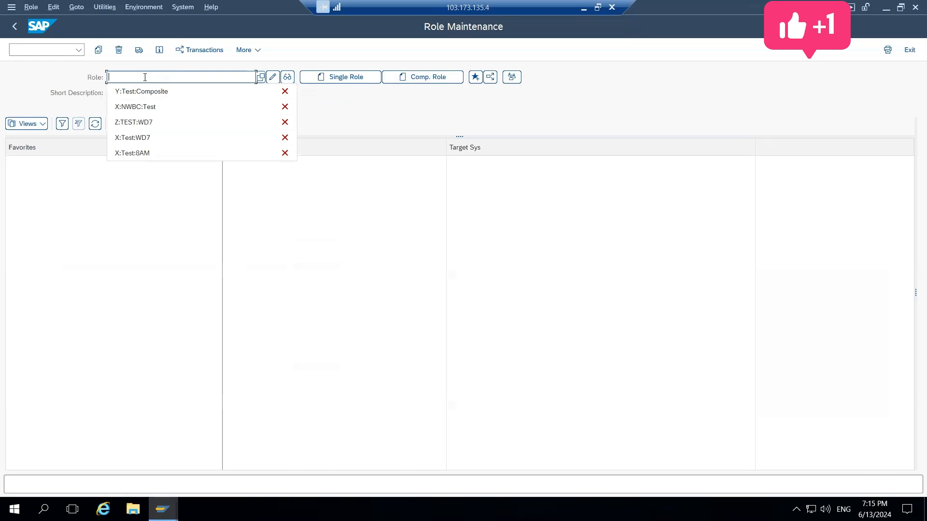
type("Z:")
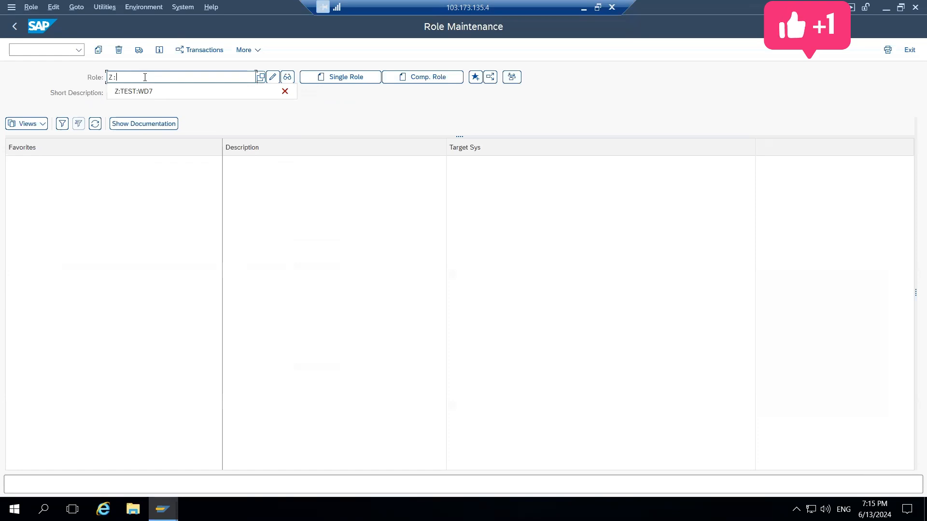
type("XX")
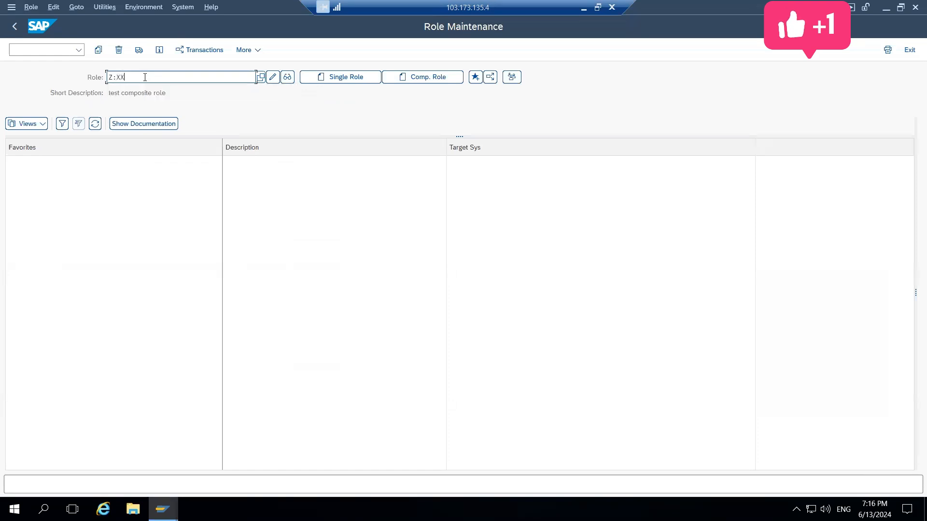
key("BackSpace")
key("BackSpace")
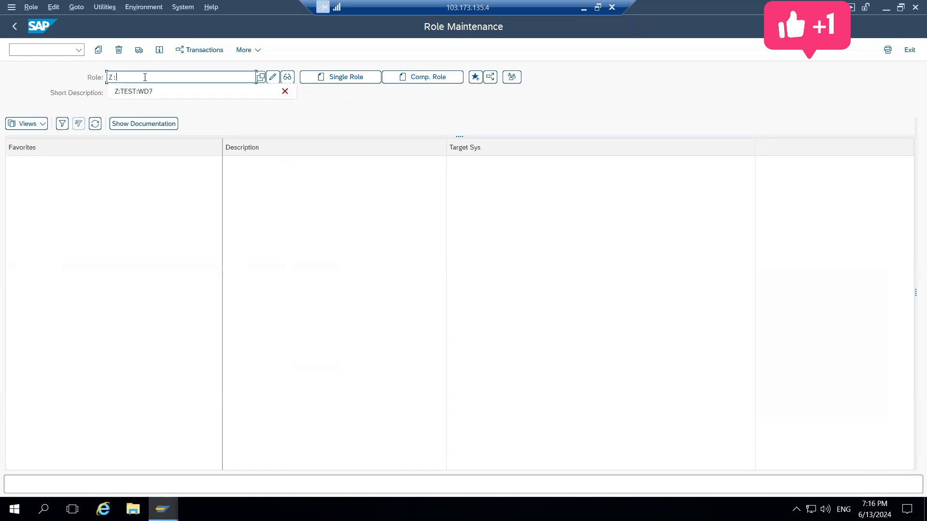
type("XXX")
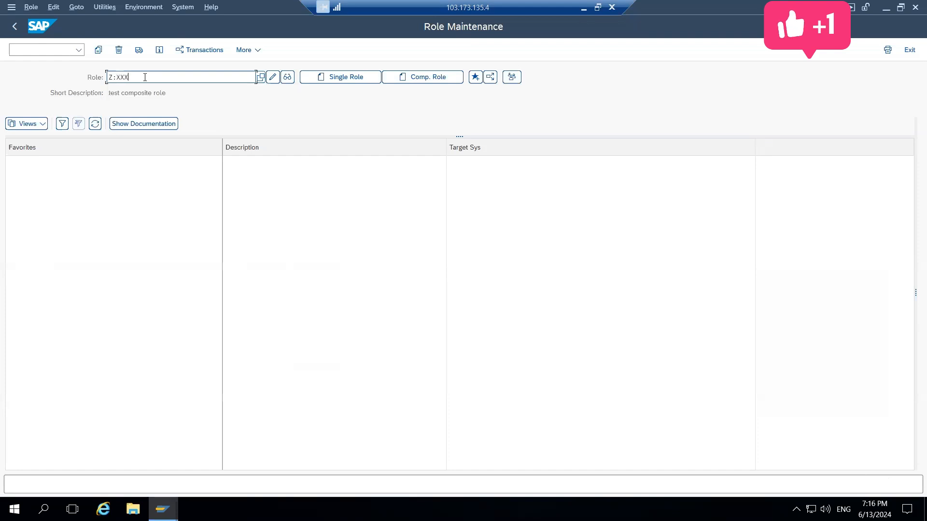
key("BackSpace")
key("BackSpace")
key("BackSpace")
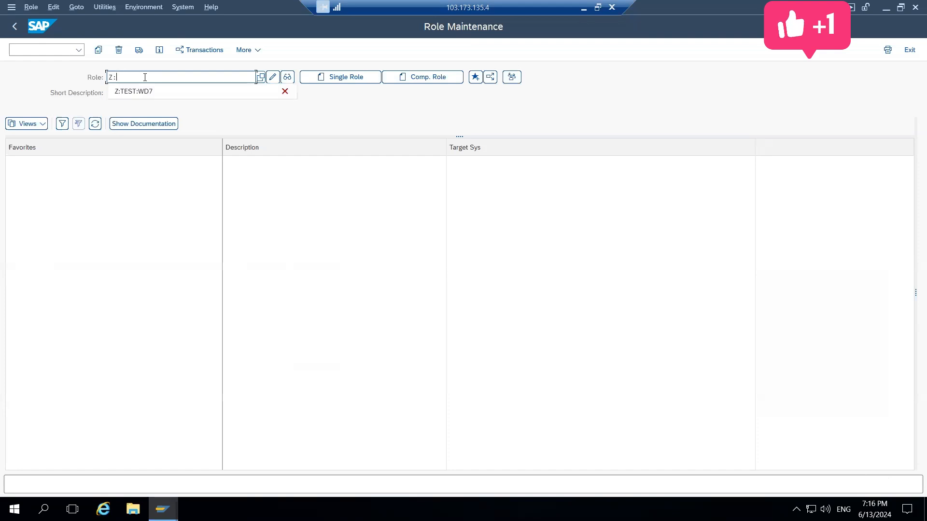
type("X")
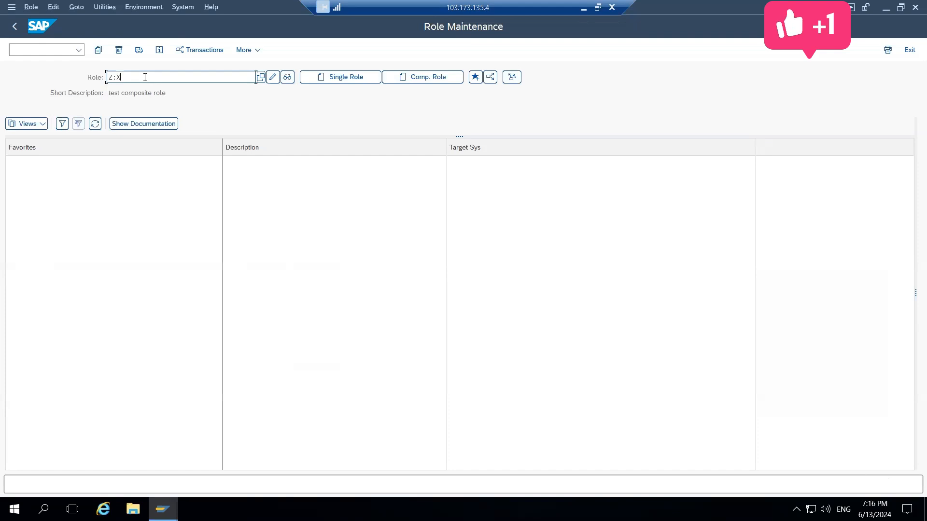
key("BackSpace")
key("BackSpace")
key("BackSpace")
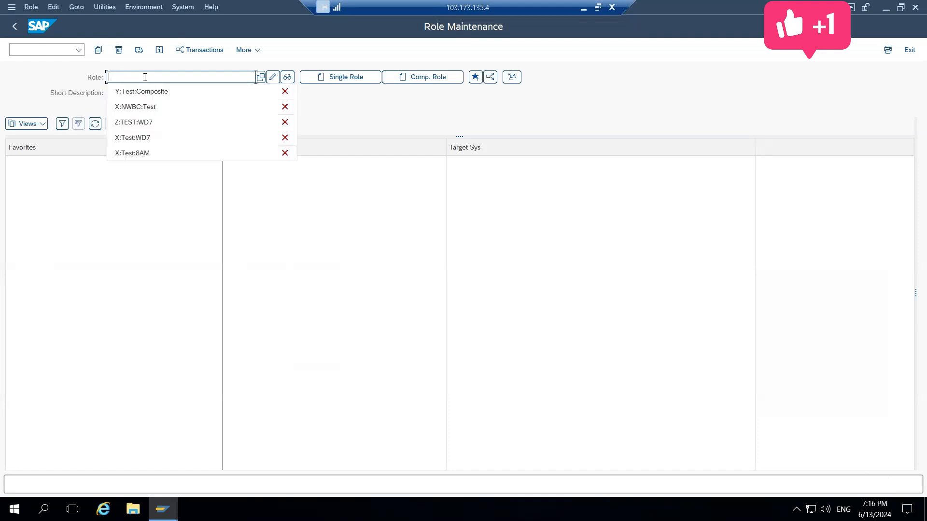
key("Down")
key("Return")
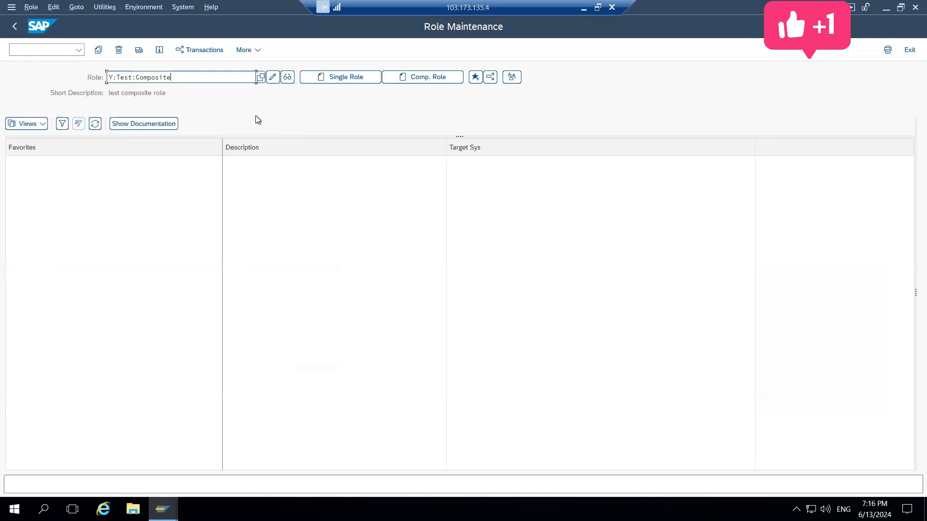
Save user TEST_WD7 with its new role assignment, then reopen the user and check the assigned authorization profiles
key("alt+Tab")
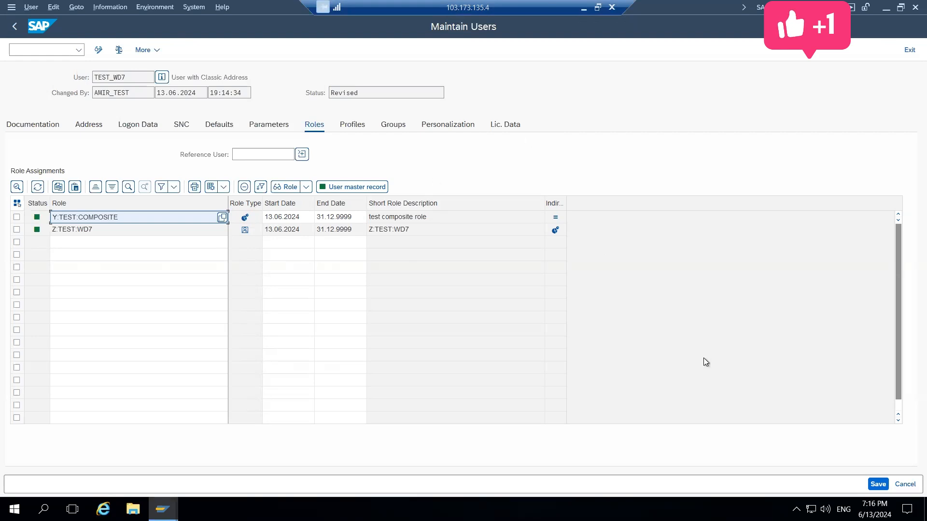
left_click(874, 484)
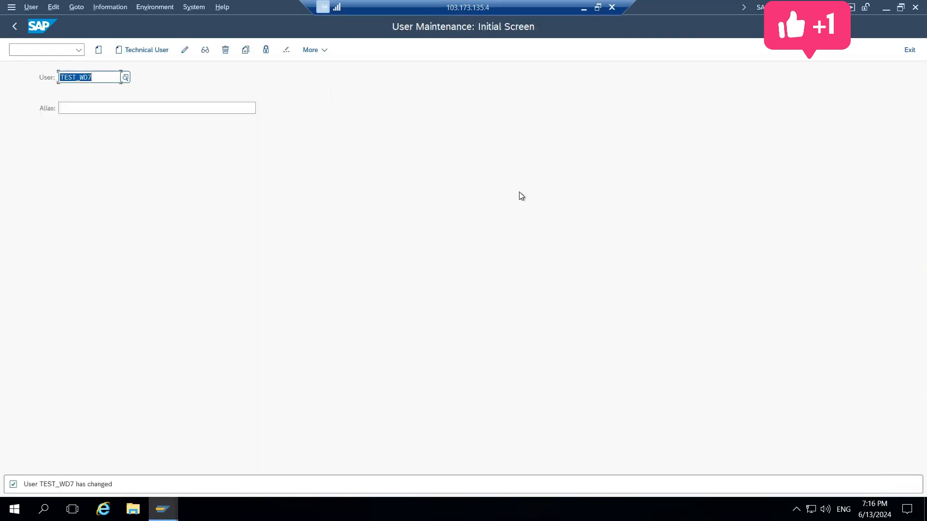
left_click(186, 50)
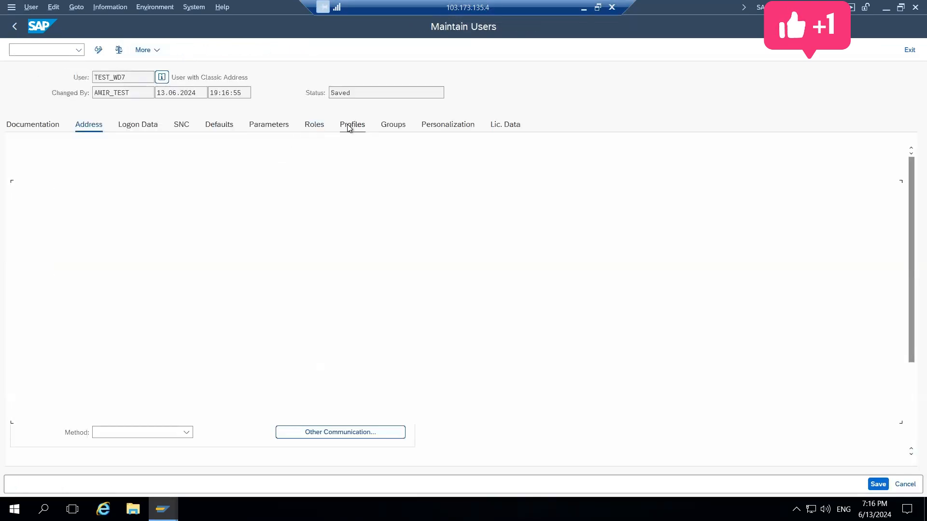
left_click(351, 124)
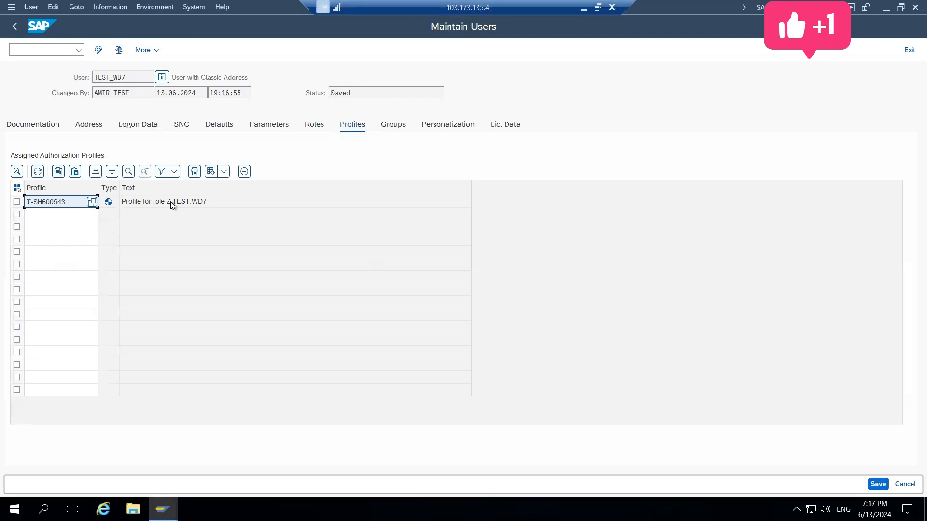
left_click(13, 27)
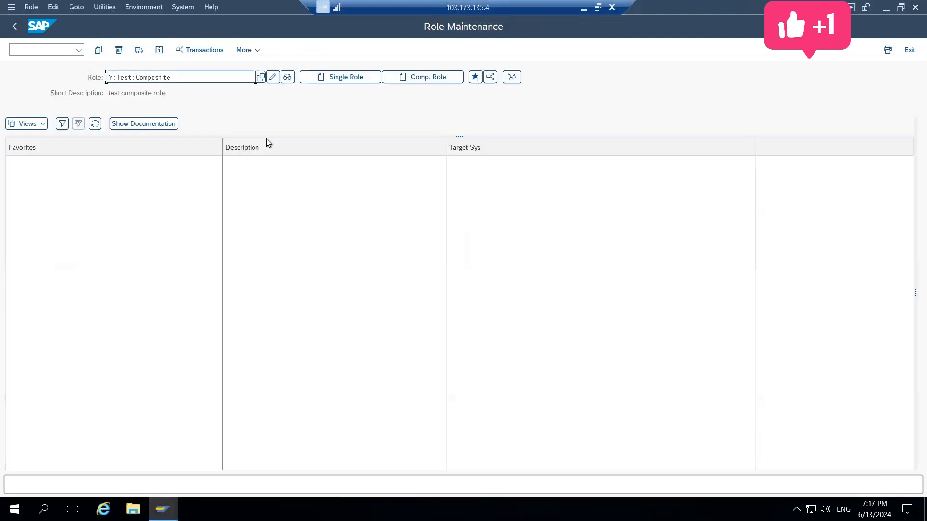
Start creating a new single role named Z:TEST:WD72 in Role Maintenance
left_click(174, 76)
key("ctrl+a")
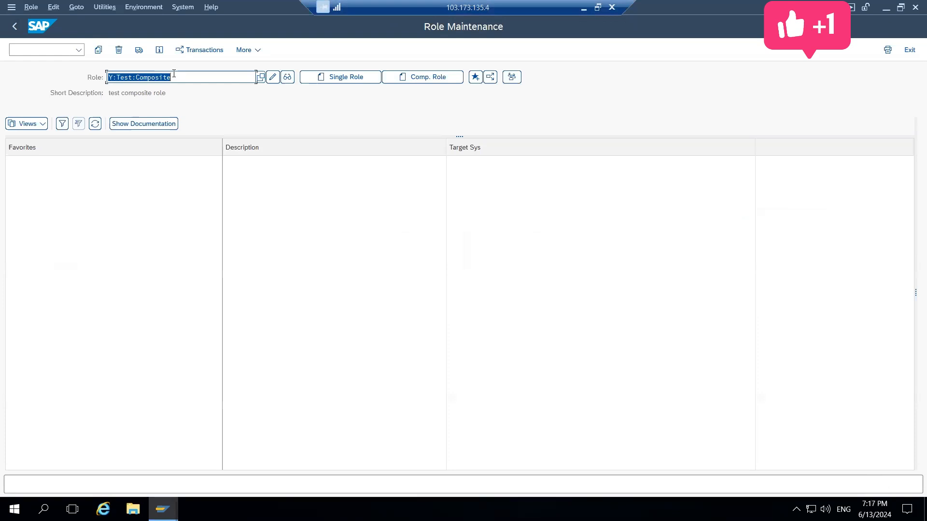
key("BackSpace")
key("Down")
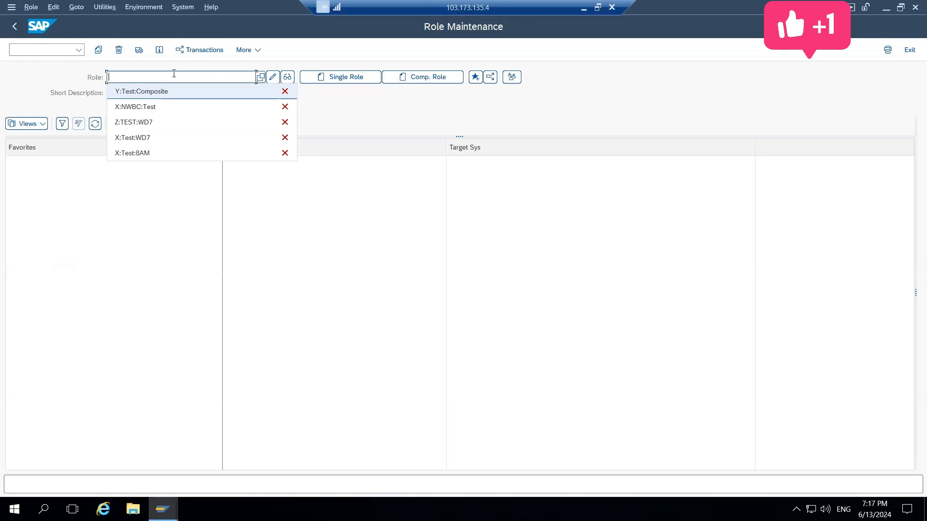
key("Down")
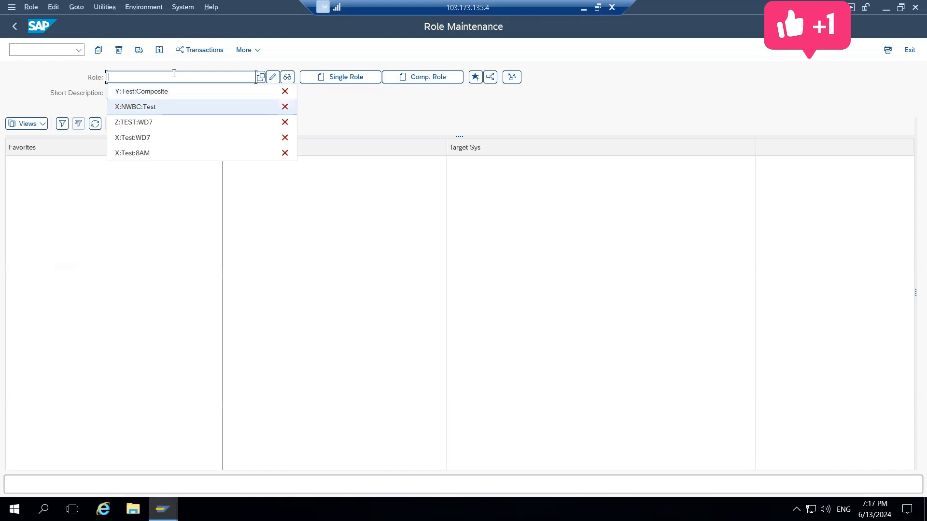
key("Down")
key("Return")
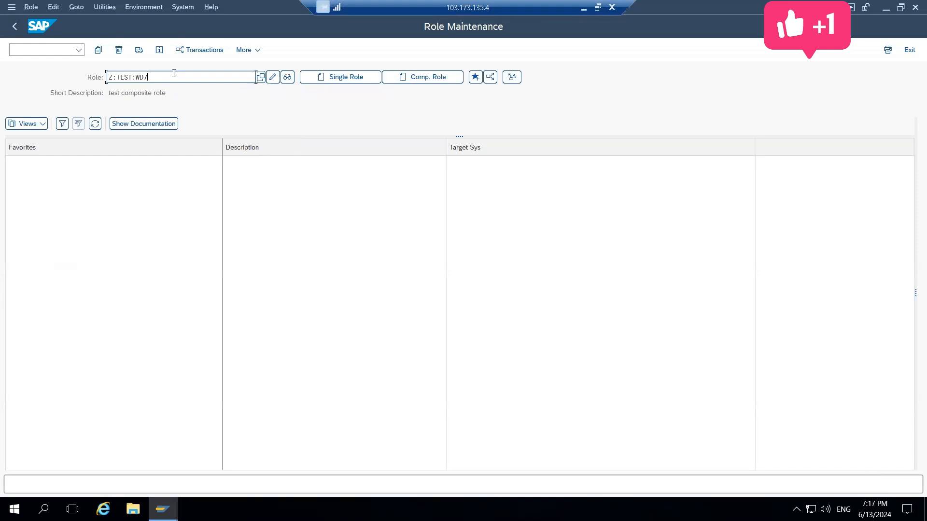
type("2")
key("Return")
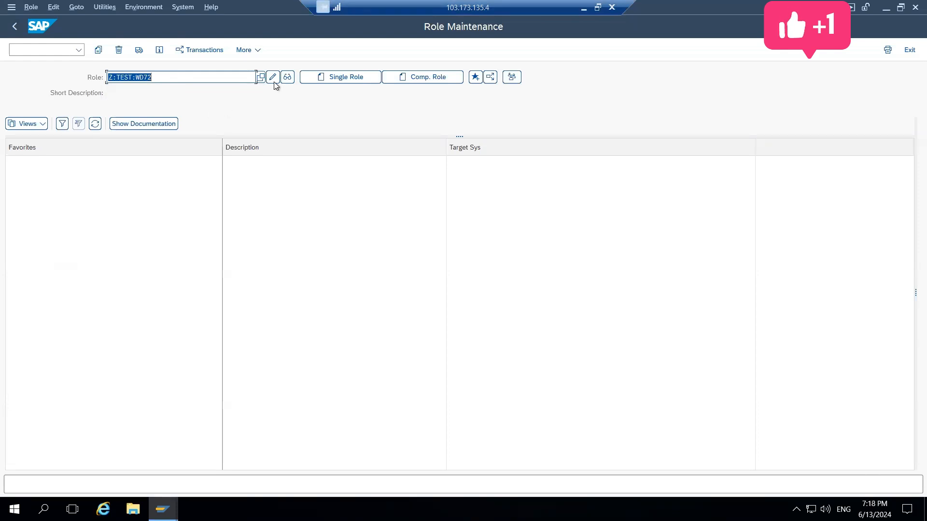
left_click(331, 77)
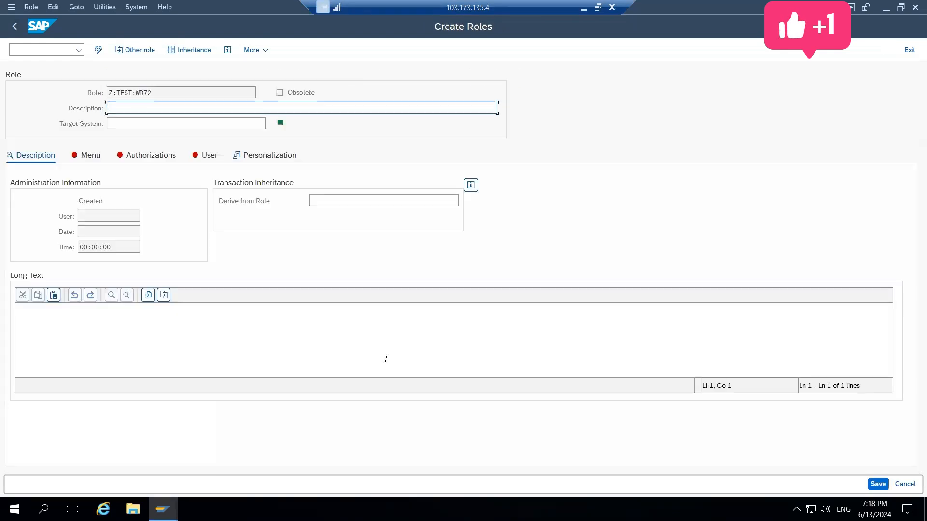
Derive role Z:TEST:WD72 from role X:TEST:WD7 and save it
left_click(339, 201)
type("X")
key("BackSpace")
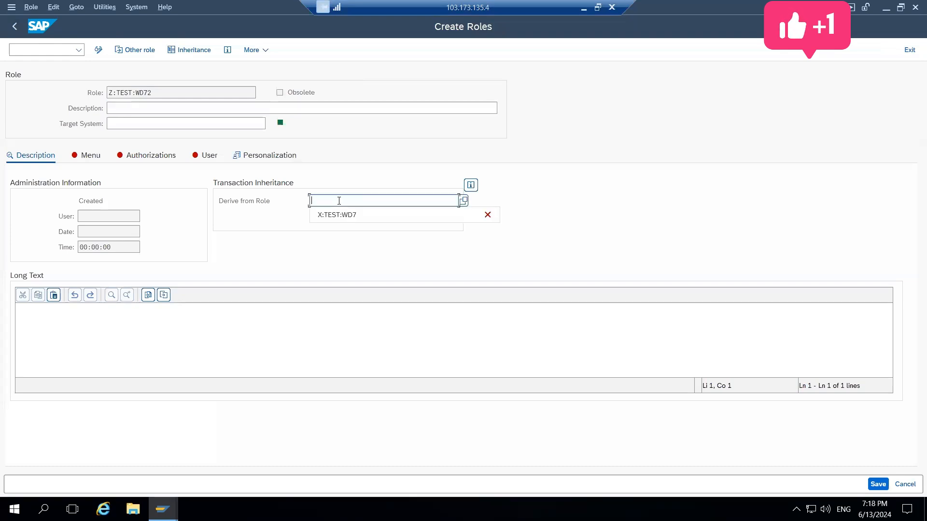
key("Down")
key("Return")
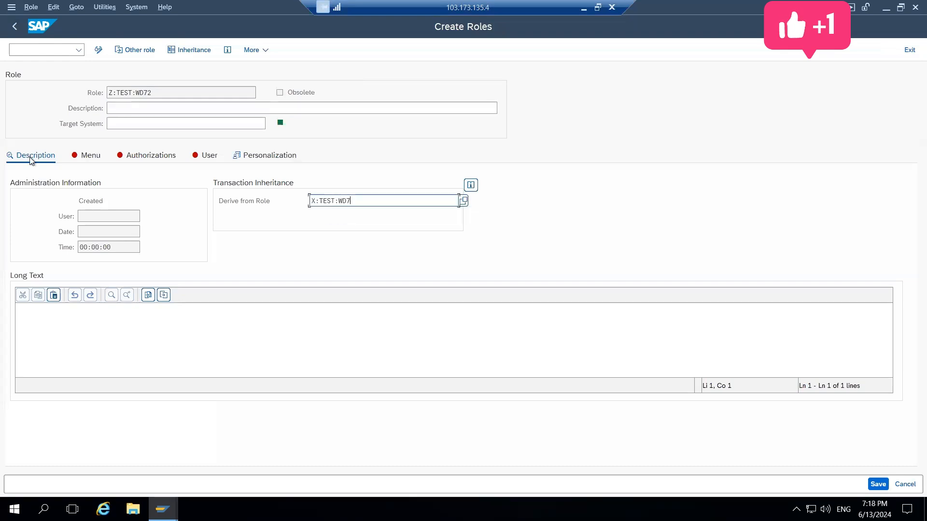
left_click(878, 484)
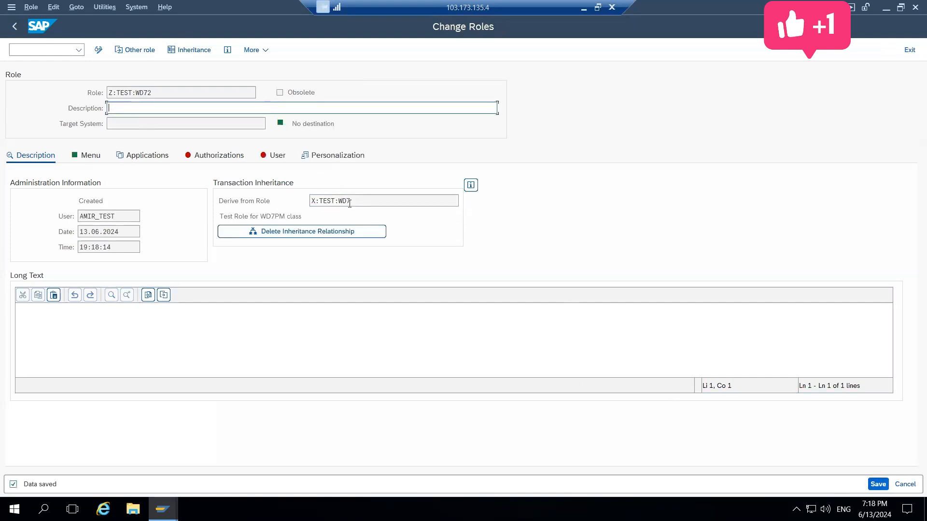
Check the inherited menu of role Z:TEST:WD72 and open its authorization data for changing
left_click(98, 152)
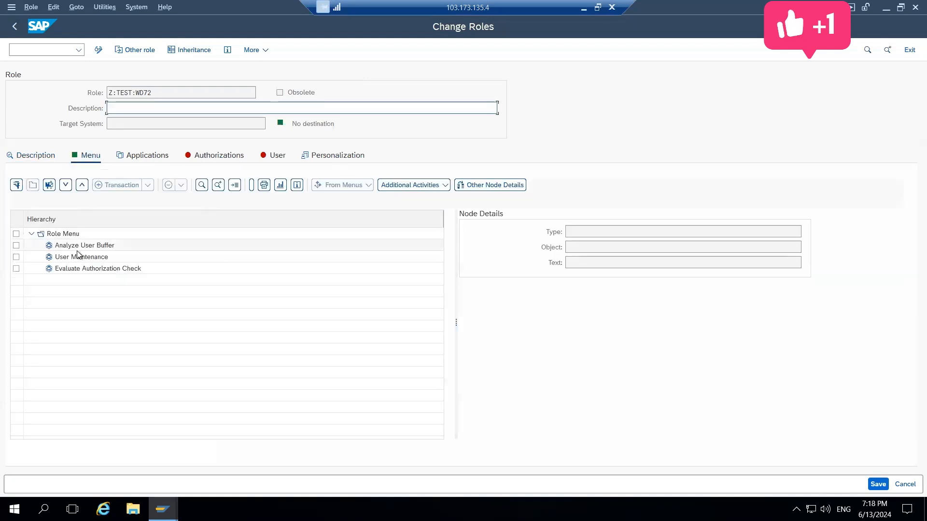
left_click(223, 157)
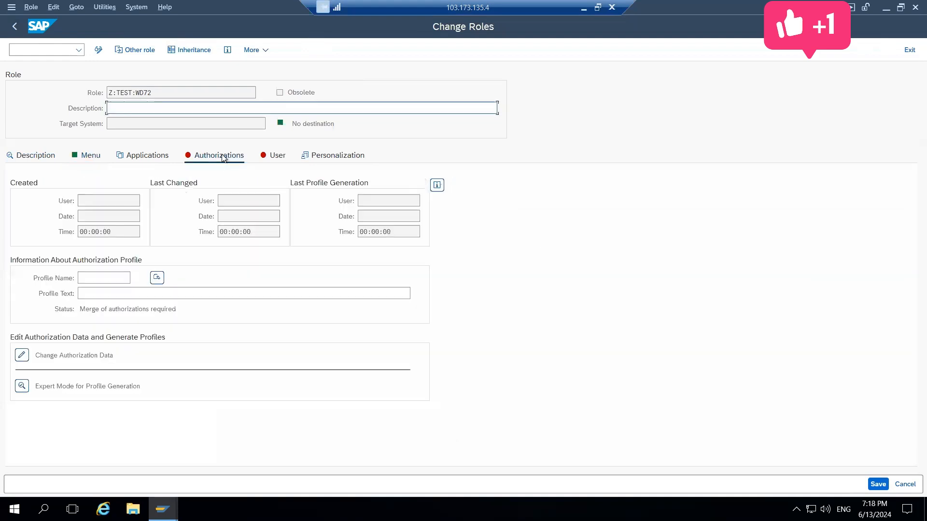
left_click(25, 357)
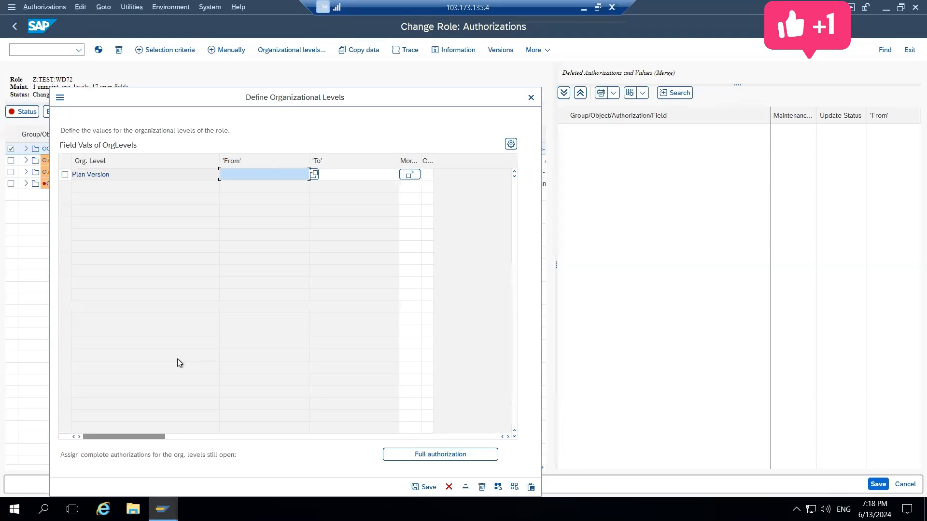
Set the Plan Version organizational level to 01 (Current plan) and save the organizational levels of the role
type("10")
key("BackSpace")
key("Return")
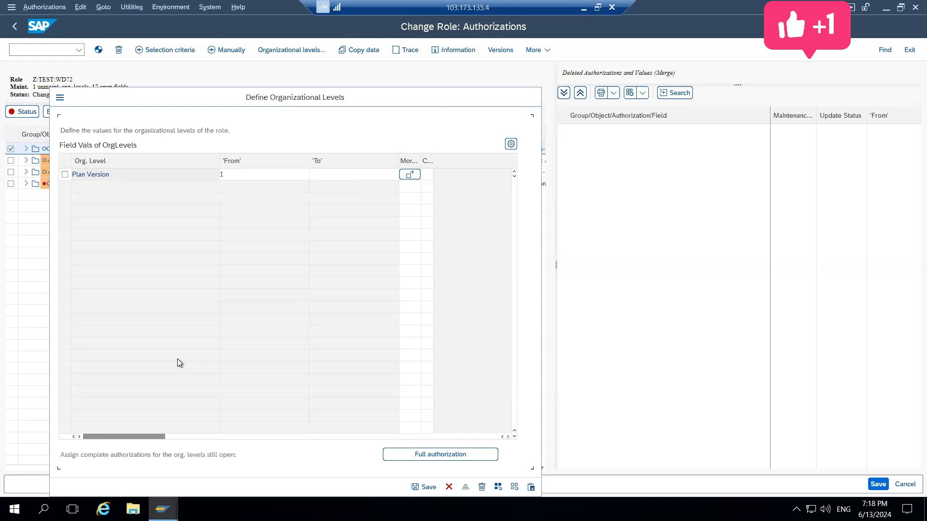
left_click(314, 175)
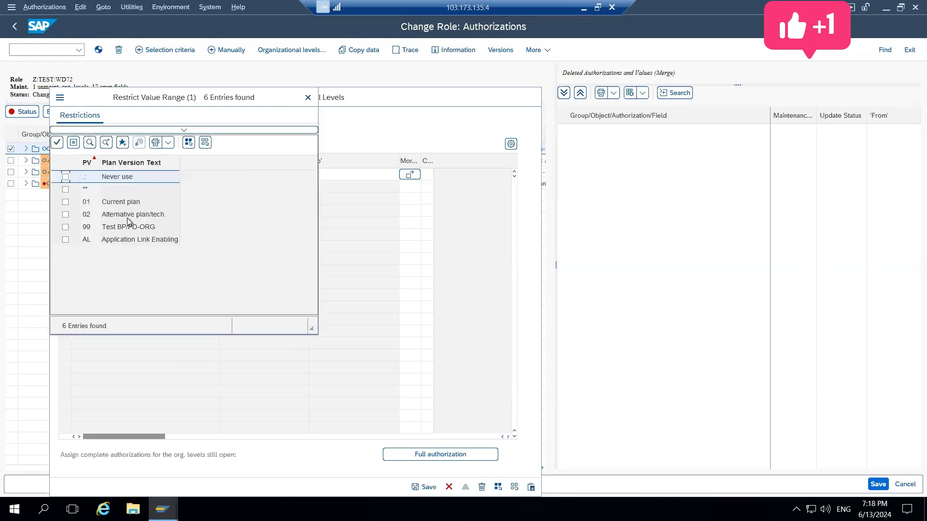
left_click(66, 203)
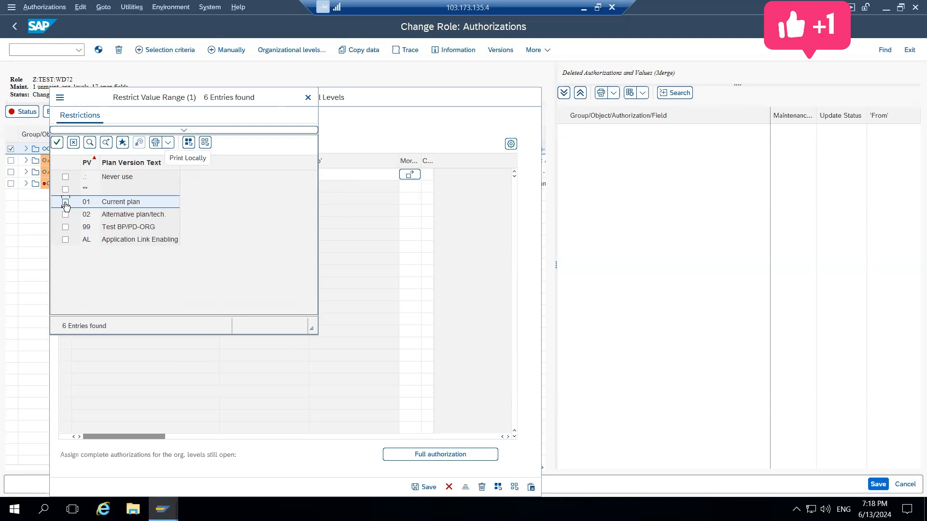
left_click(56, 142)
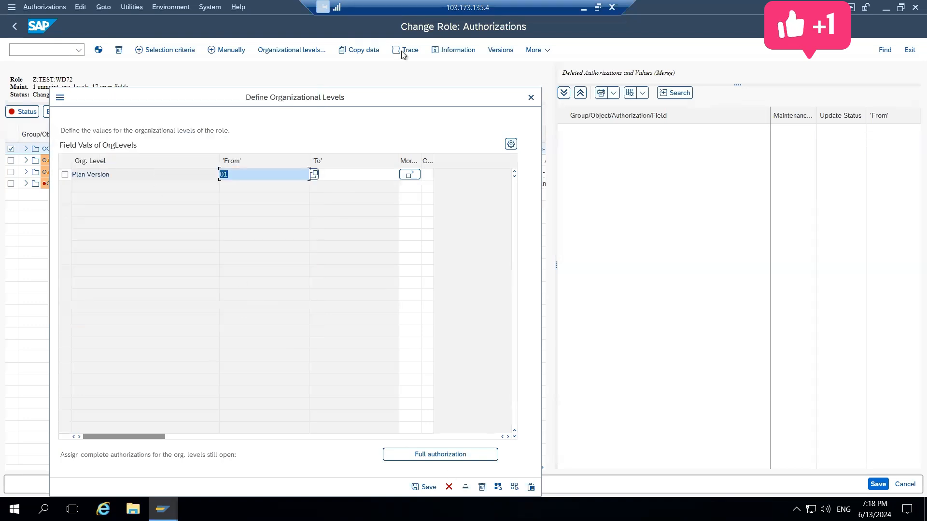
left_click_drag(409, 101, 372, 29)
left_click(384, 415)
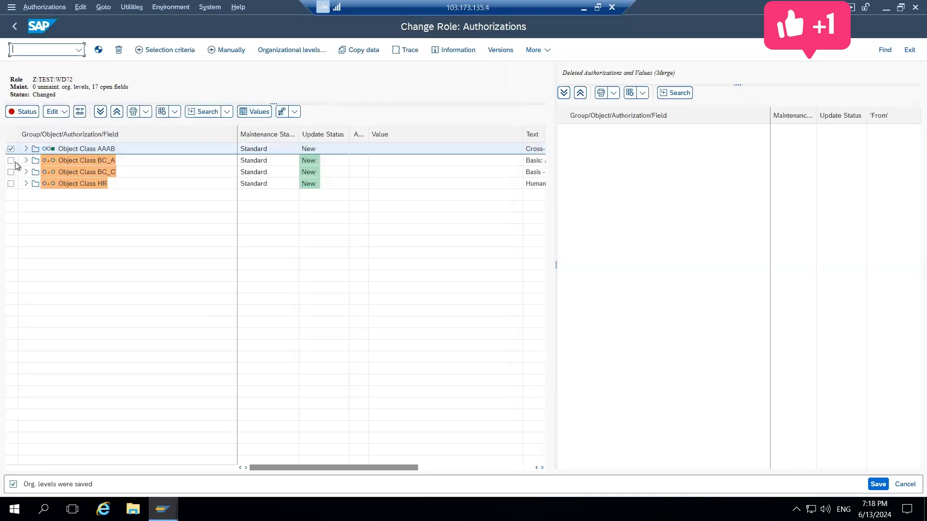
Review the Plan Version value in the organizational levels of role Z:TEST:WD72 and save the levels again
left_click(32, 112)
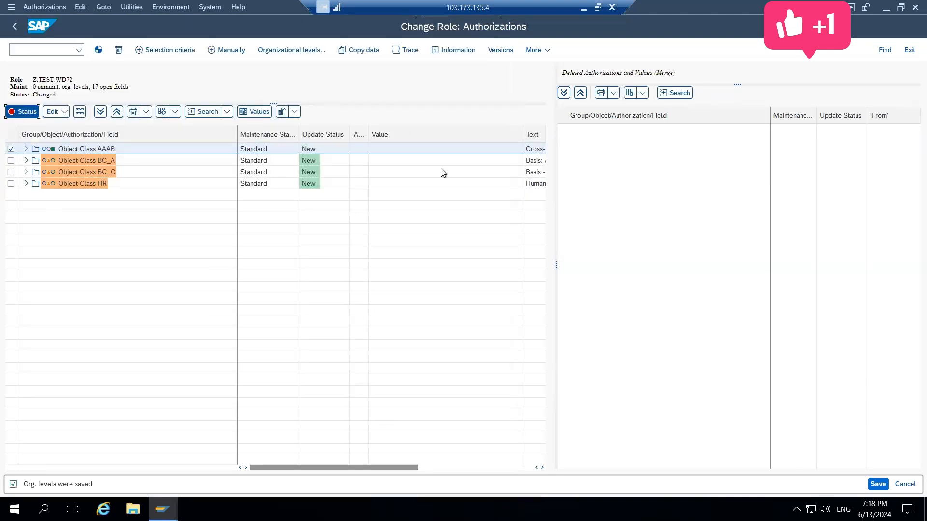
left_click(429, 112)
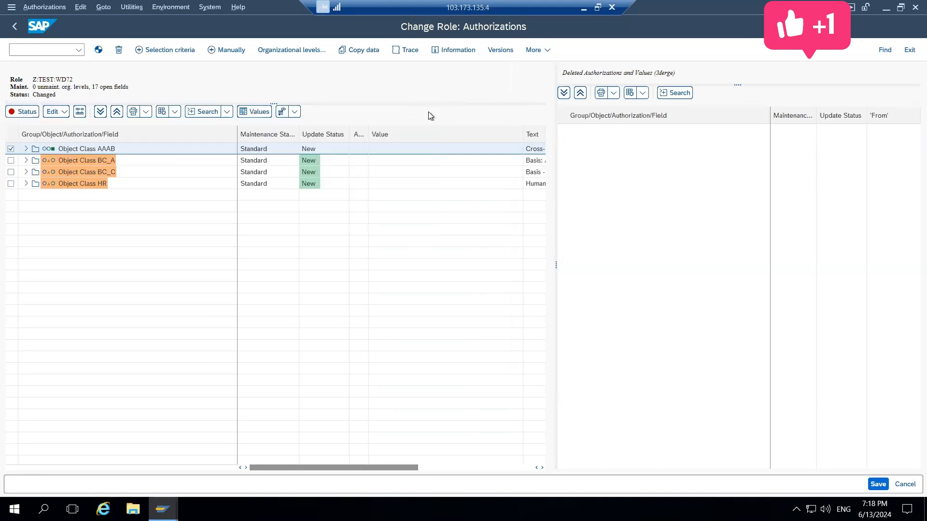
left_click(274, 50)
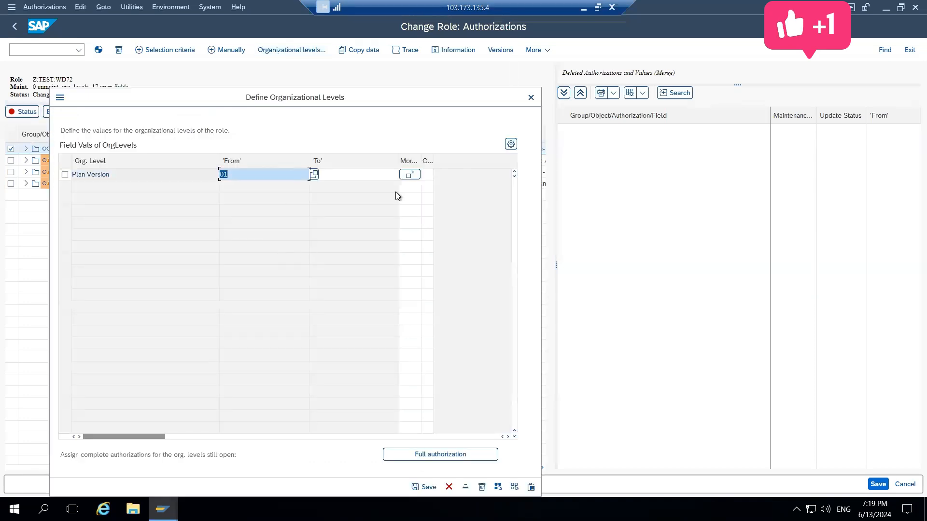
left_click_drag(360, 98, 334, 55)
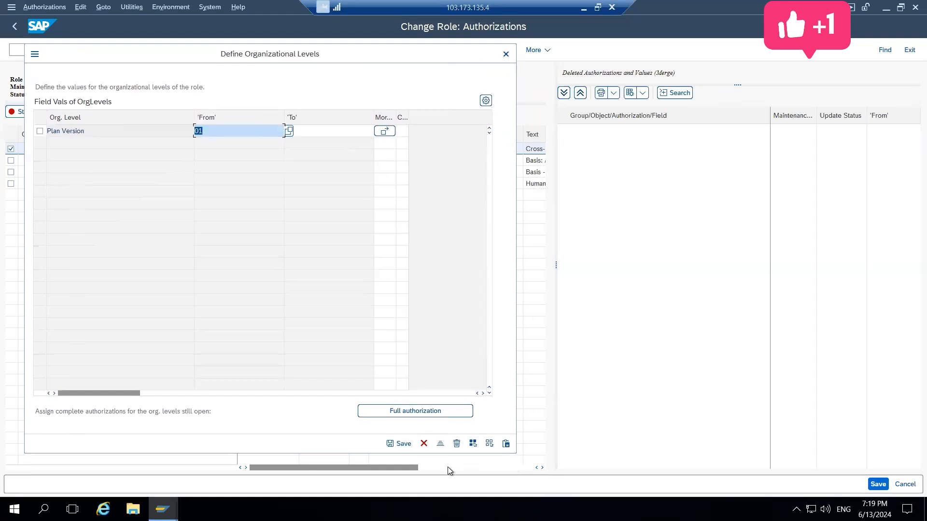
left_click(399, 444)
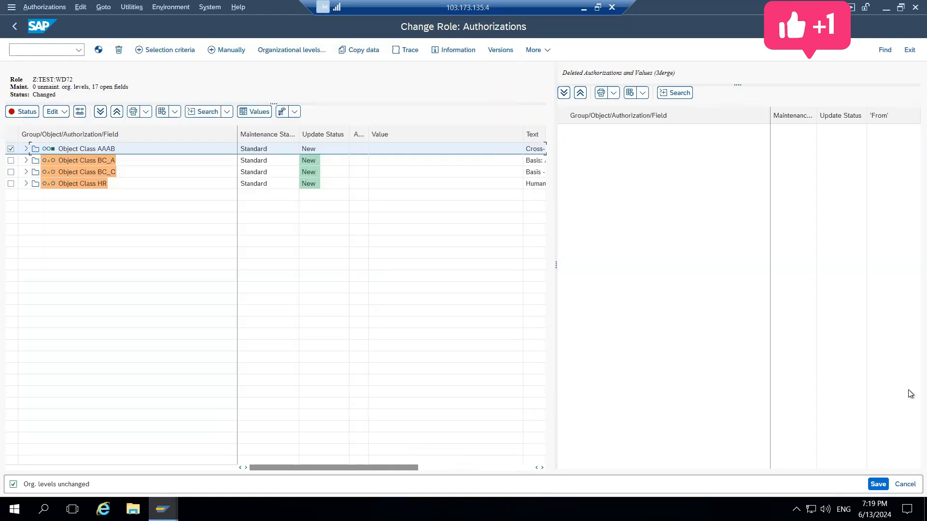
Save the authorizations of role Z:TEST:WD72 with the default profile name and return to Role Maintenance without generating the profile
left_click(878, 484)
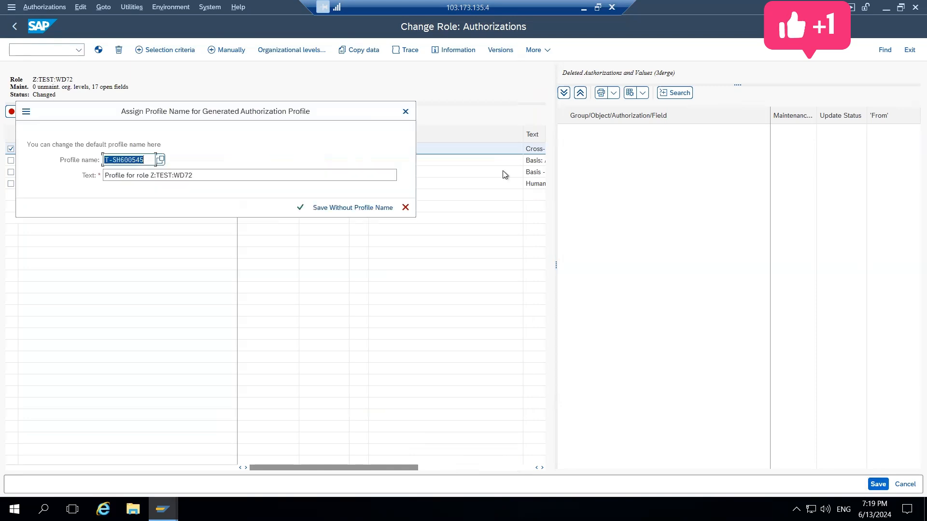
left_click(406, 112)
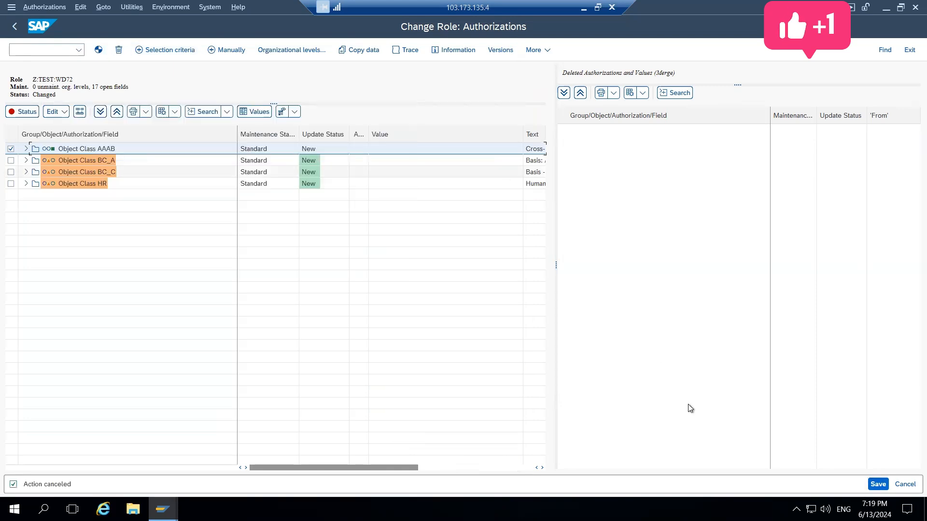
left_click(876, 485)
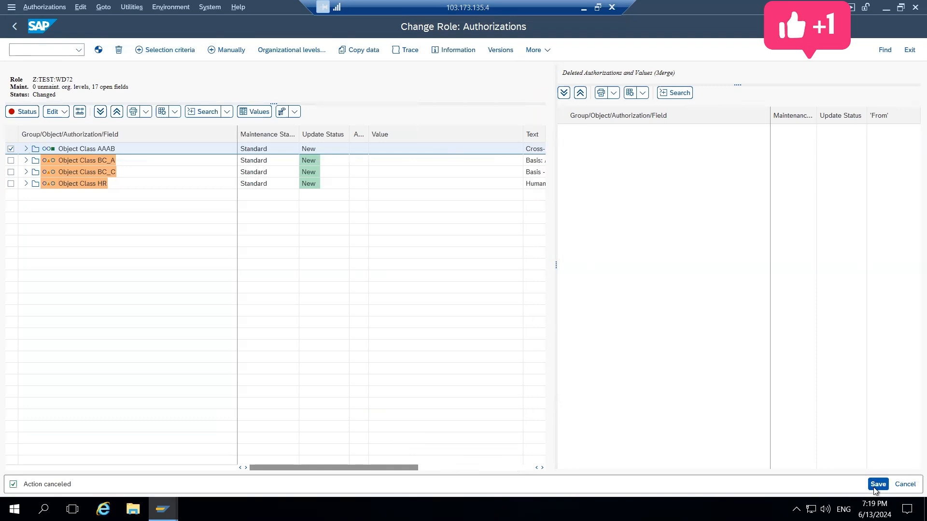
left_click(300, 208)
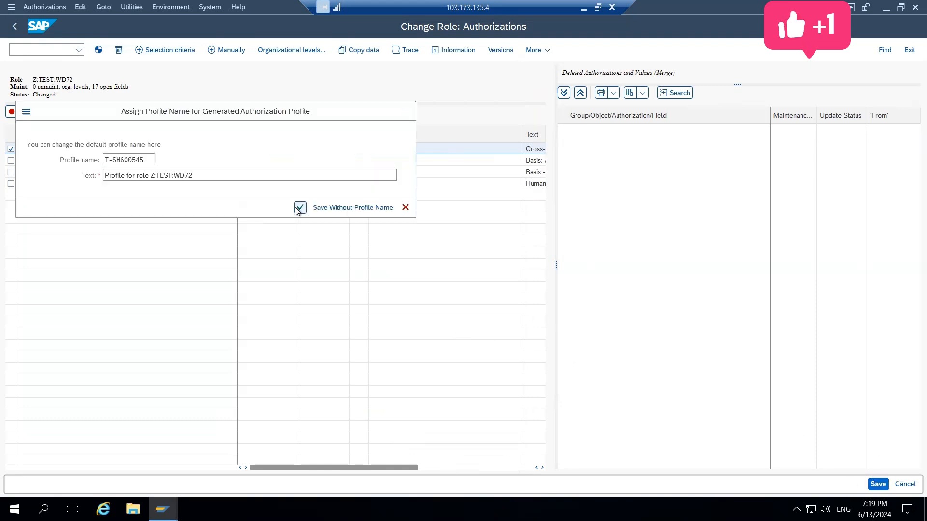
left_click(17, 30)
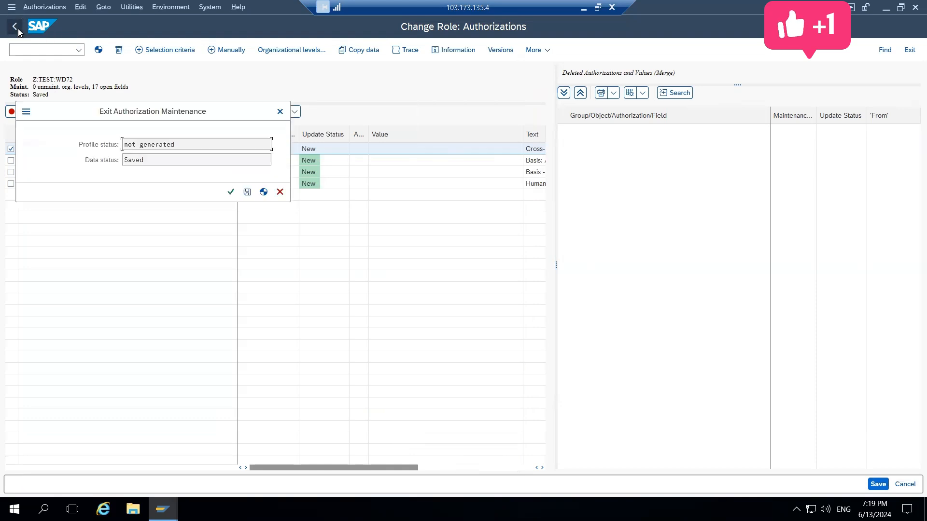
left_click(231, 193)
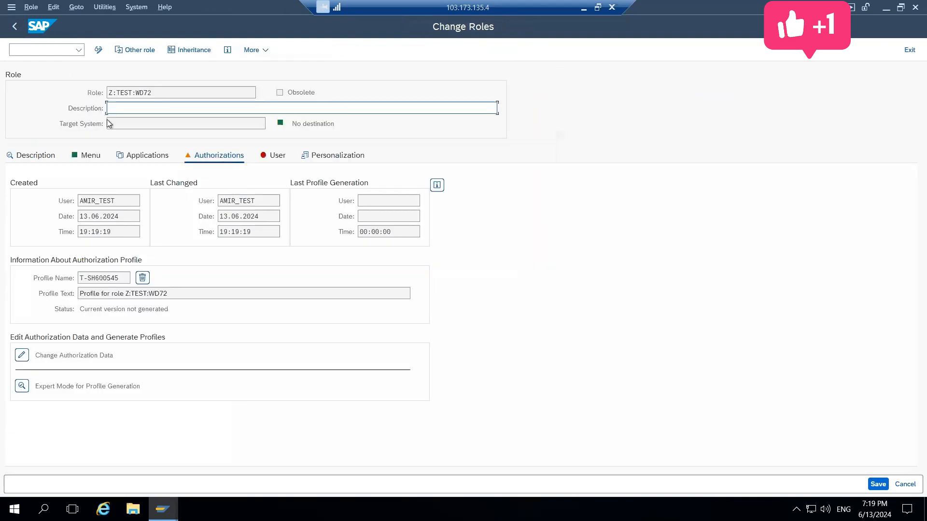
left_click(14, 30)
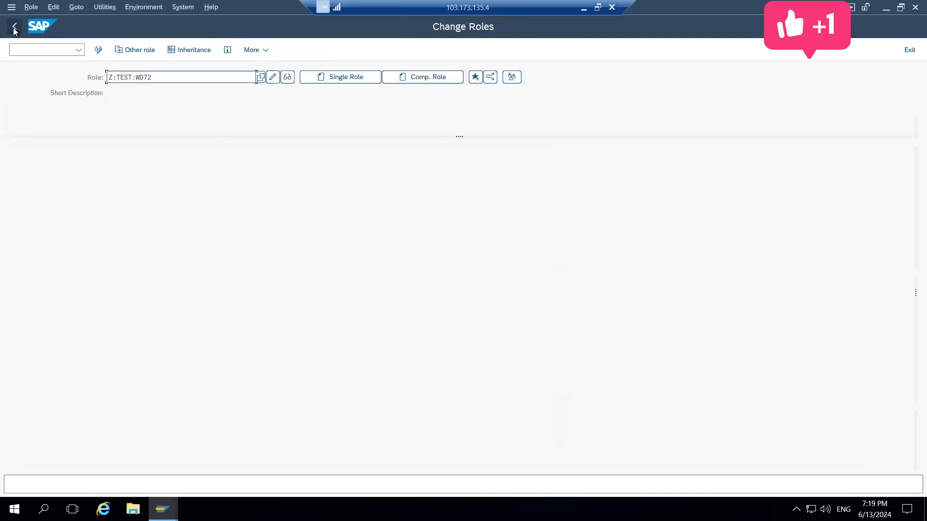
Open the authorization data of master role X:TEST:WD7 for changing
key("Left")
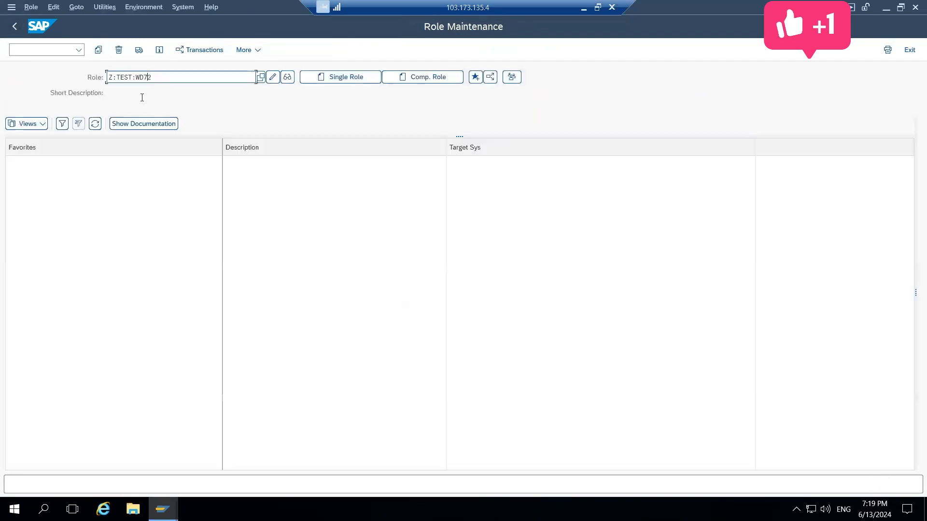
key("ctrl+a")
key("BackSpace")
key("Down")
key("Down")
key("Down")
key("Down")
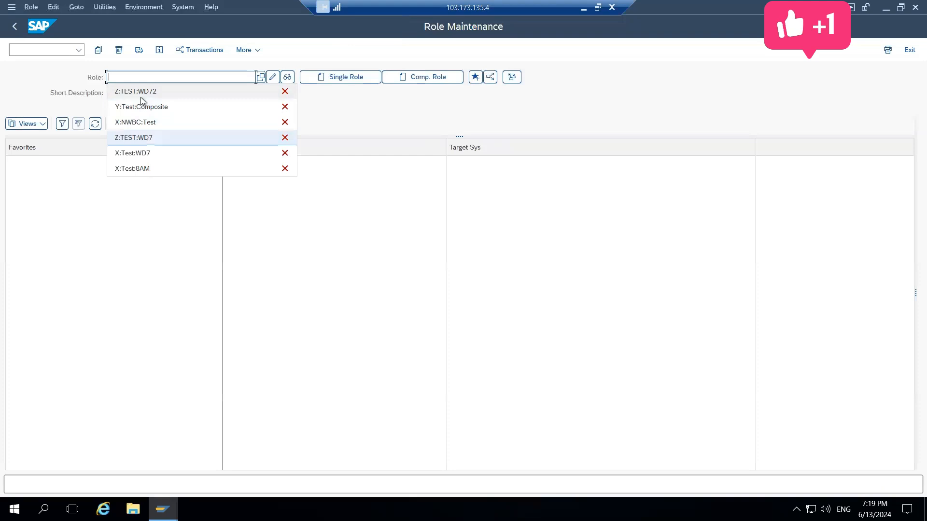
key("Down")
key("Return")
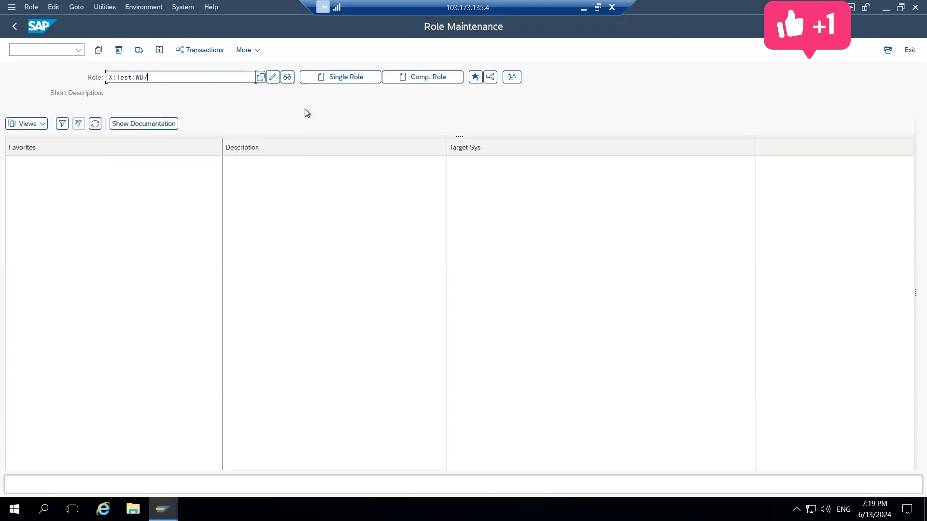
left_click(273, 77)
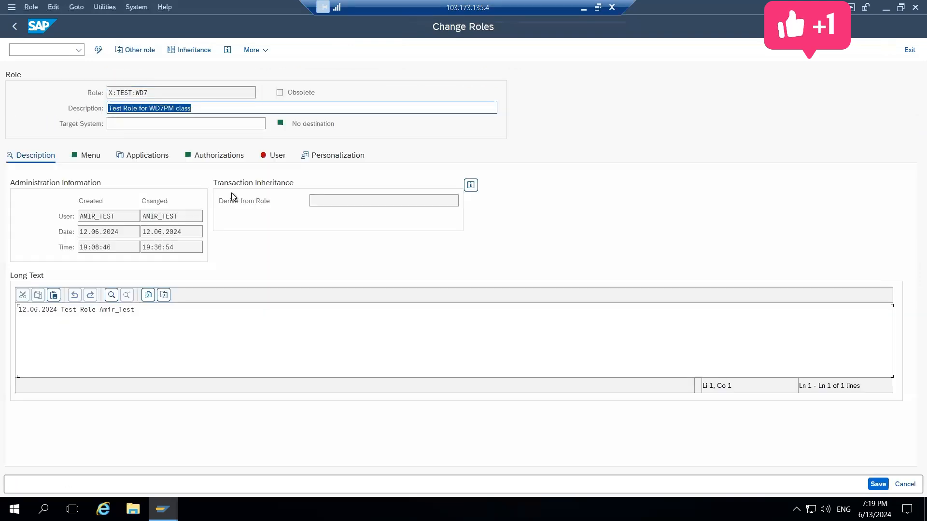
left_click(215, 154)
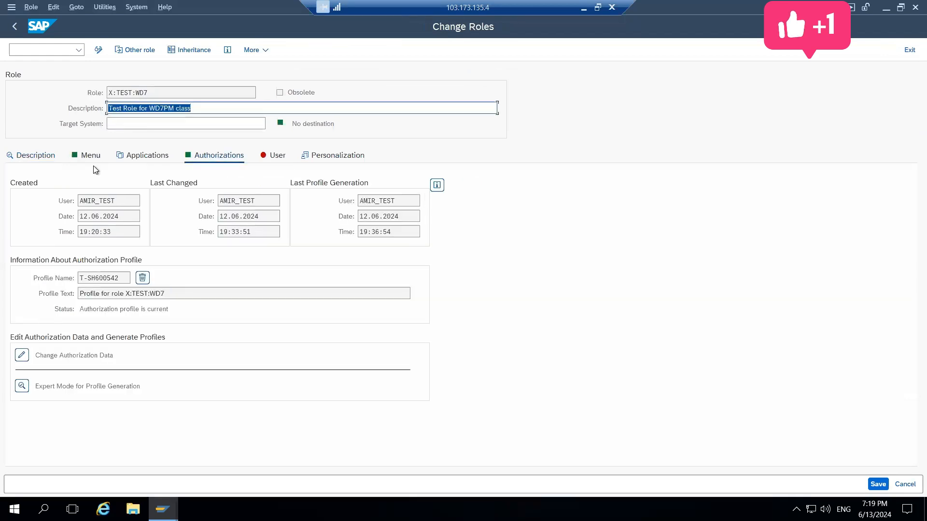
left_click(22, 357)
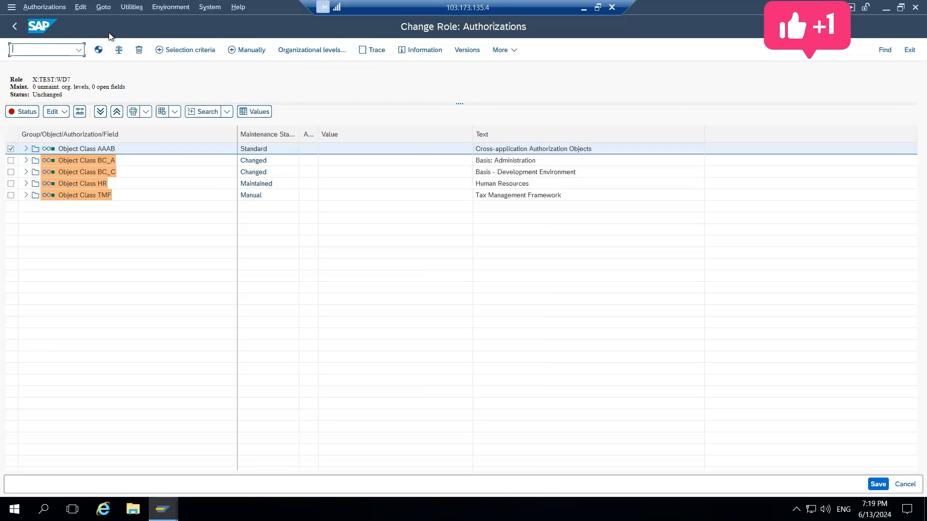
Generate the profile of role X:TEST:WD7, adjust its derived roles, and return to Role Maintenance
left_click(98, 50)
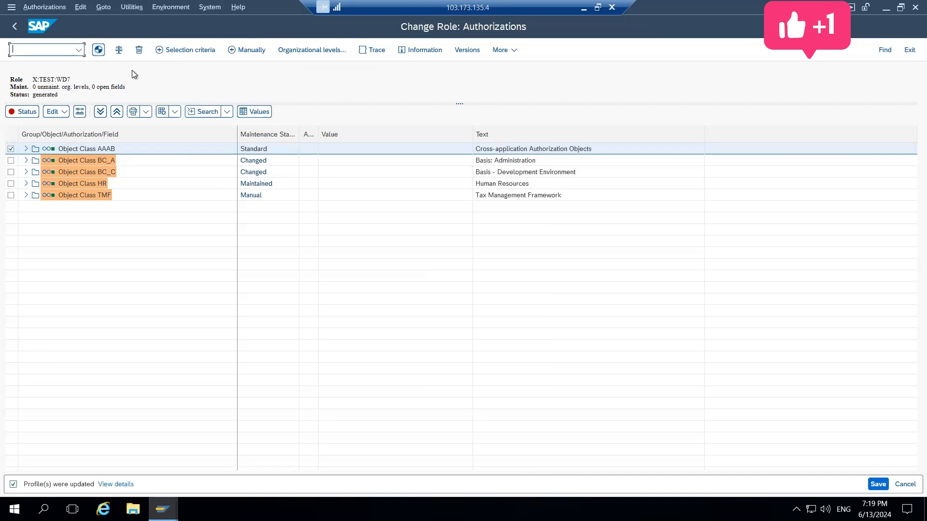
left_click(119, 50)
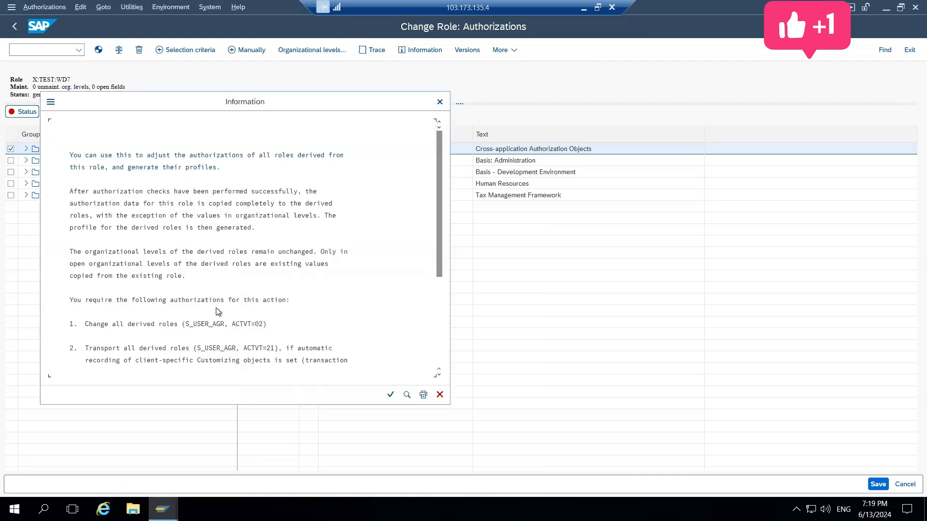
left_click(390, 394)
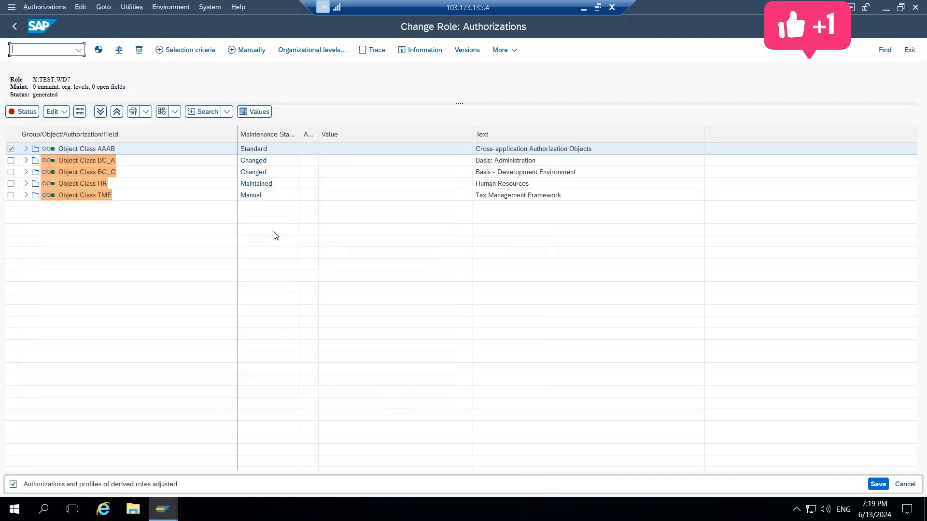
left_click(14, 28)
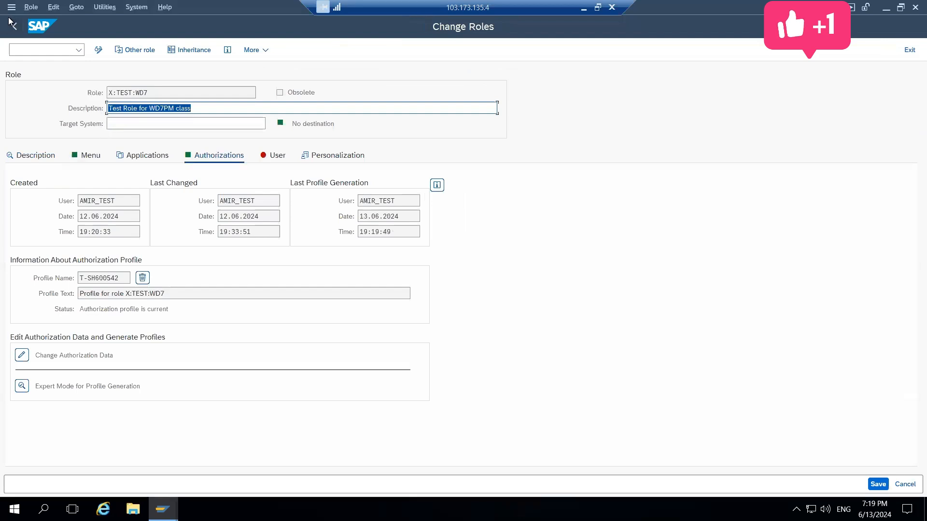
left_click(13, 26)
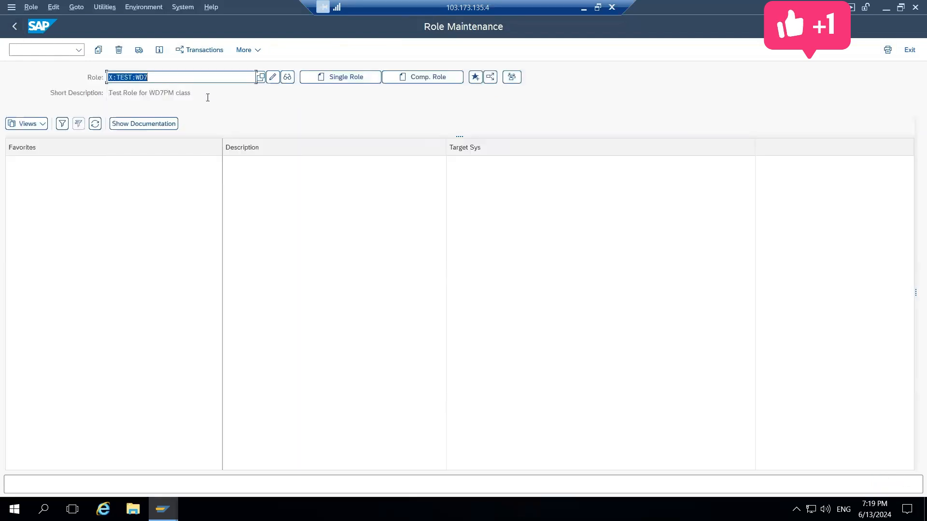
Open role Z:TEST:WD72 for changing and check its inheritance relationship and authorization profile
key("BackSpace")
type("Z:TEST:WD72")
left_click(272, 77)
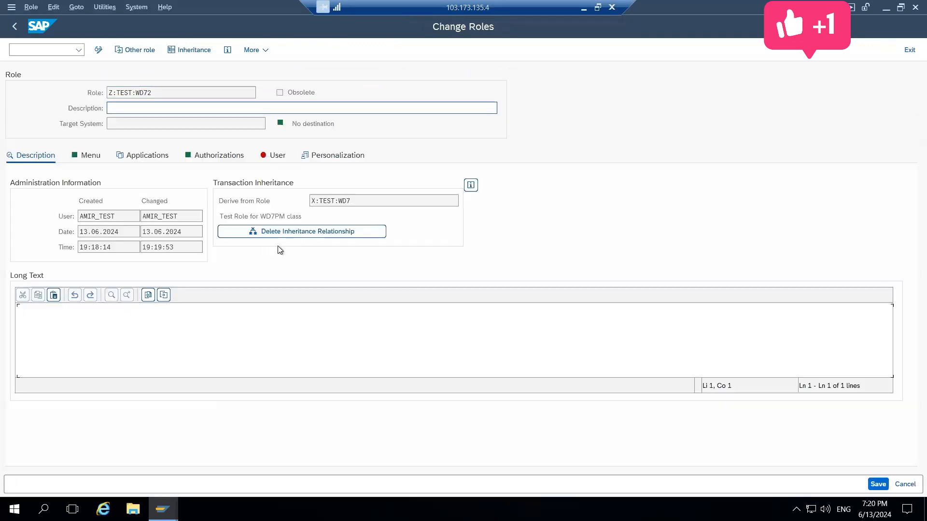
left_click(207, 159)
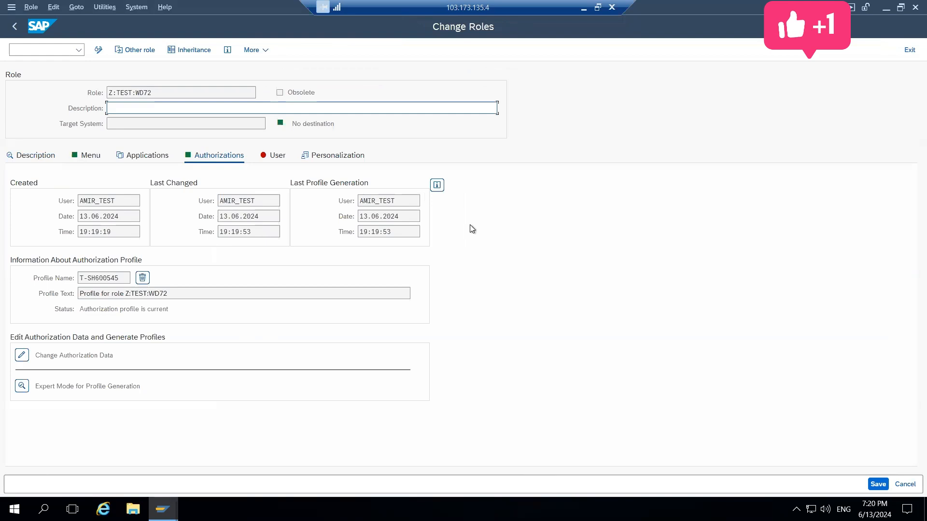
left_click(79, 155)
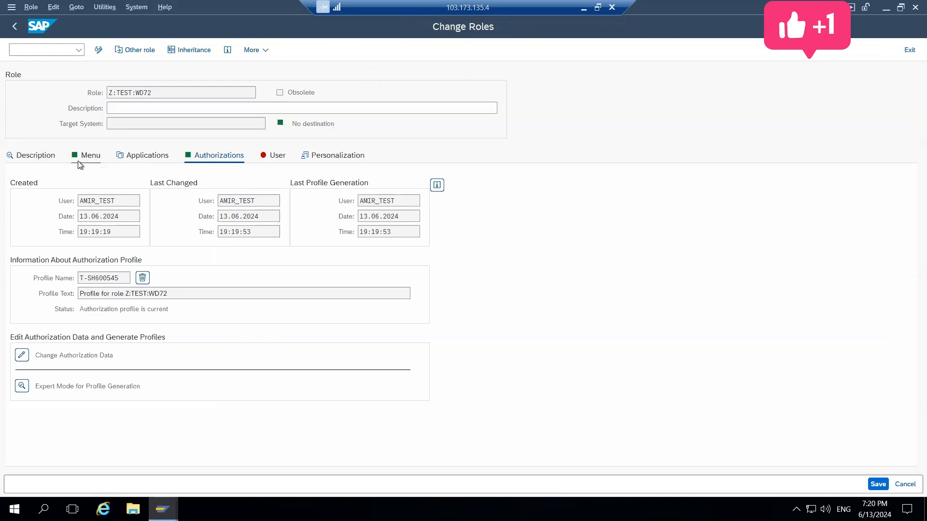
Leave the derived role and start Role Maintenance again from SAP Easy Access with transaction pfcg
left_click(4, 31)
left_click(41, 52)
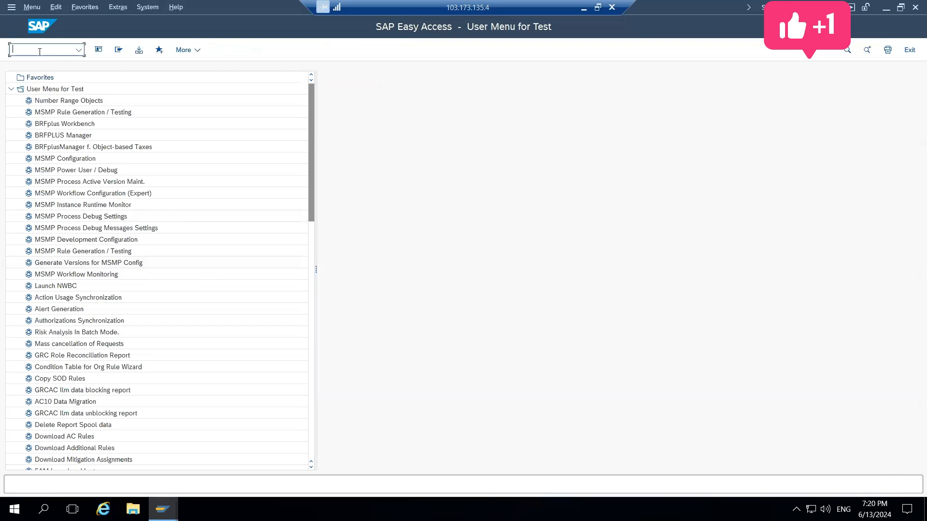
type("pfcg")
key("Return")
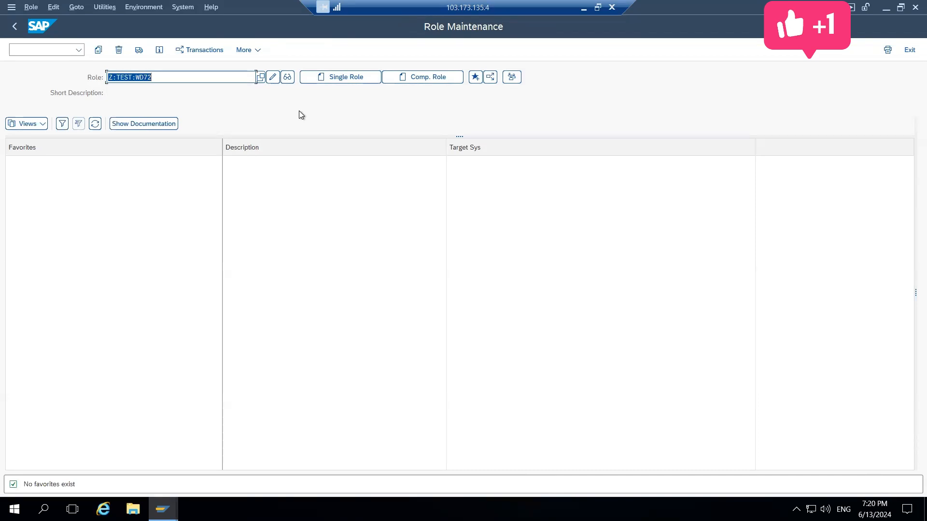
Switch to the Word document SAP Security 8 AM Sessions and review the notes on role designing, testing methods and organizational fields
left_click(583, 8)
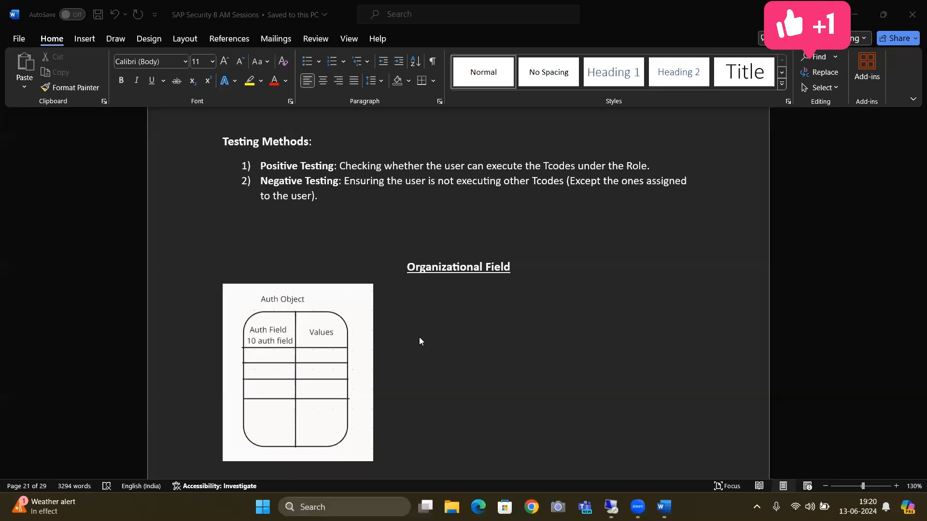
scroll(419, 341, "up", 15)
scroll(420, 338, "up", 15)
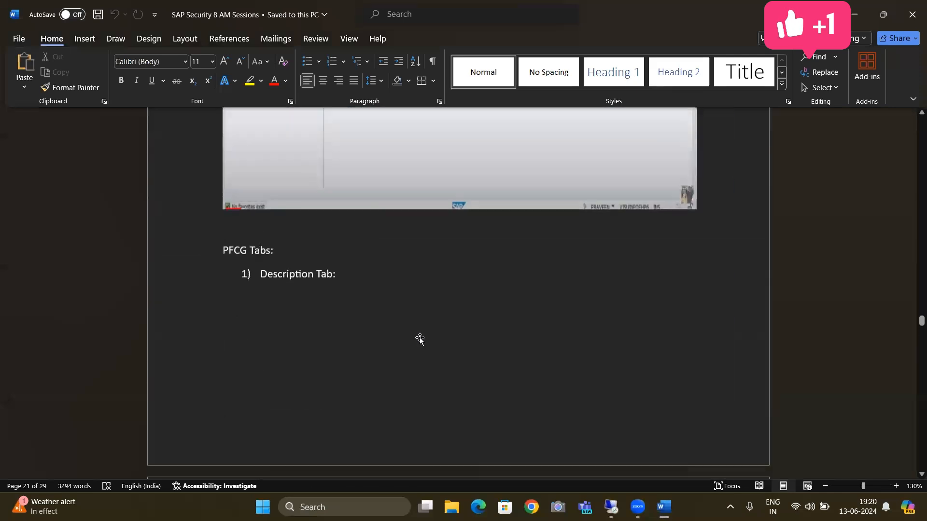
scroll(420, 339, "up", 10)
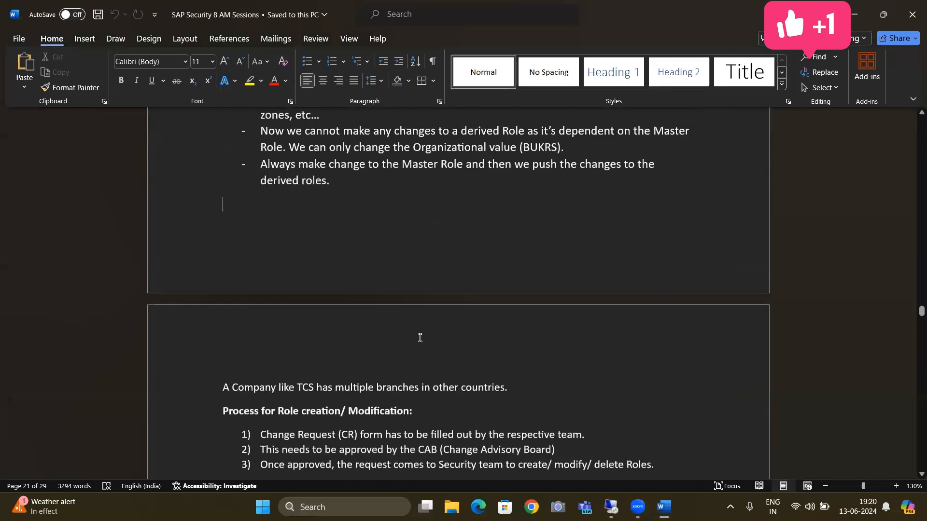
scroll(420, 338, "up", 7)
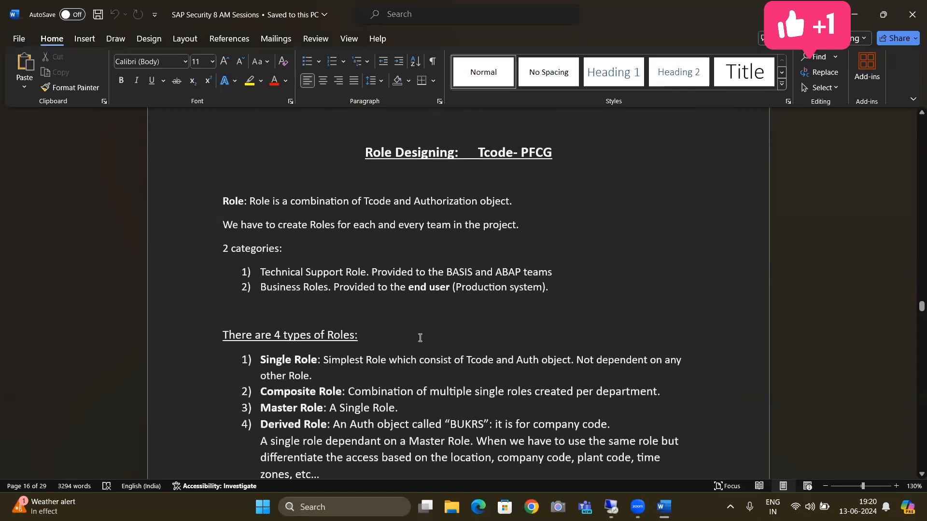
key("Down")
key("Down")
key("Down")
key("Down")
key("Down")
key("Down")
key("Down")
key("Down")
key("Down")
key("Down")
key("Down")
key("Down")
key("Down")
key("Down")
key("Down")
key("Down")
key("Down")
key("Down")
key("Down")
key("Down")
key("Down")
key("Down")
key("Down")
key("Down")
key("Down")
key("Down")
key("Down")
key("Down")
key("Down")
key("Down")
key("Down")
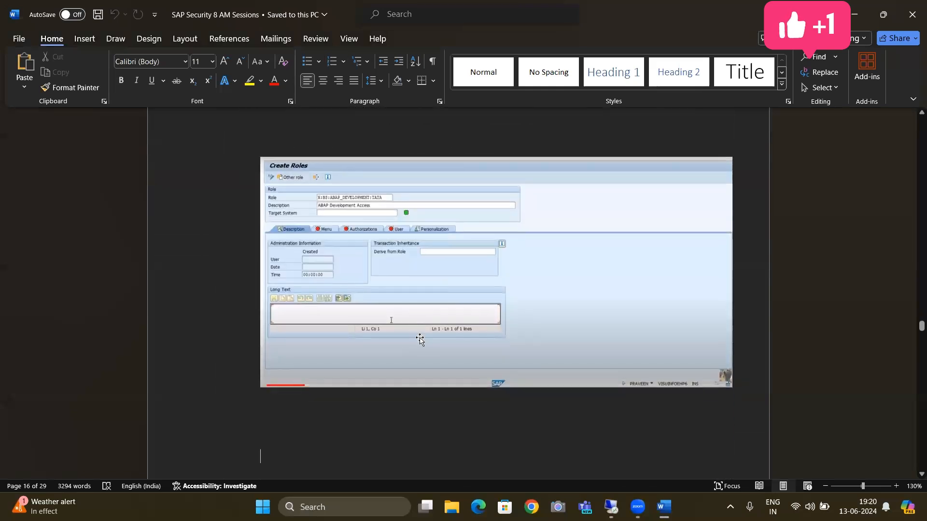
key("Down")
key("Down")
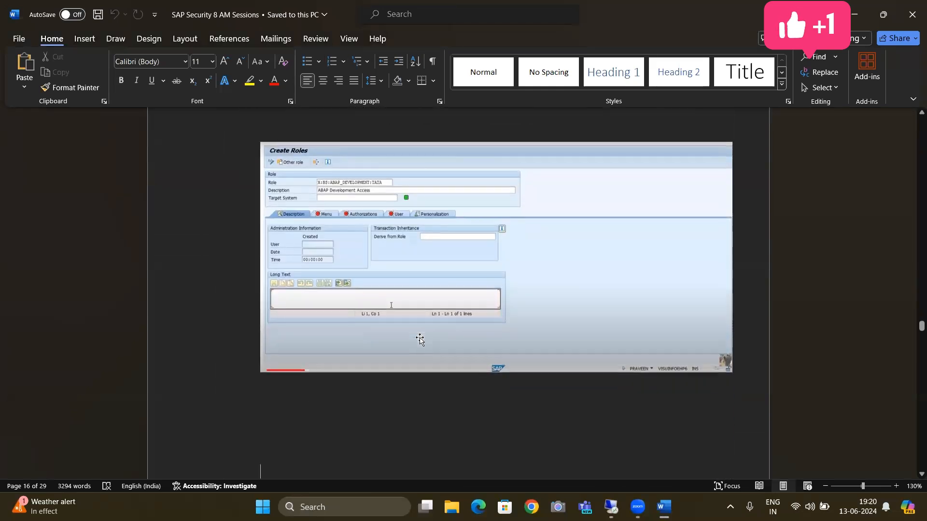
key("Down")
key("Down")
key("Down")
key("Down")
key("Down")
key("Down")
key("Down")
key("Down")
key("Down")
key("Down")
key("Down")
key("Down")
key("Down")
key("Down")
key("Down")
key("Down")
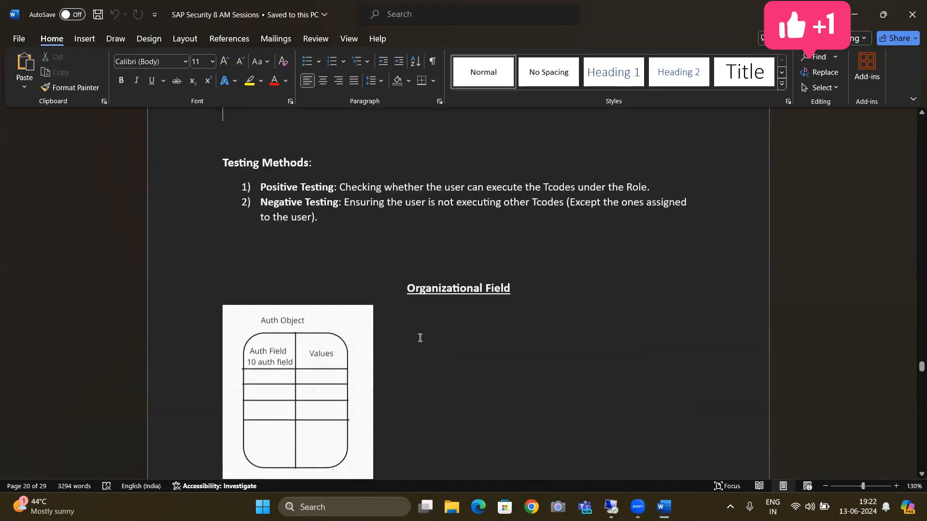
Review the Testing Methods notes on positive and negative testing in the Word document
key("Down")
key("Down")
key("Down")
key("Up")
key("Up")
key("Up")
key("Up")
key("Up")
key("Up")
key("Down")
key("Down")
key("Down")
key("Down")
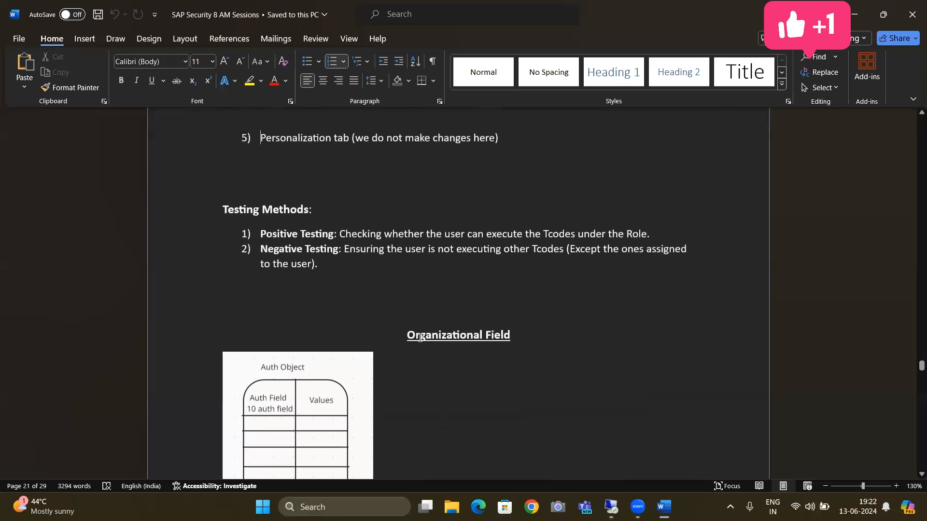
key("Up")
key("Down")
key("Down")
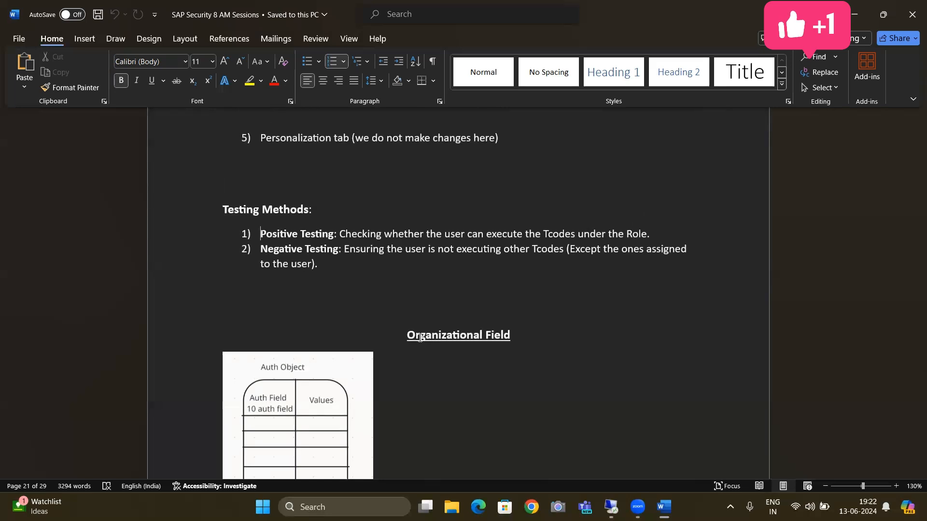
Switch to the SAP session in Role Maintenance and open User Maintenance with transaction su01
key("alt+Tab")
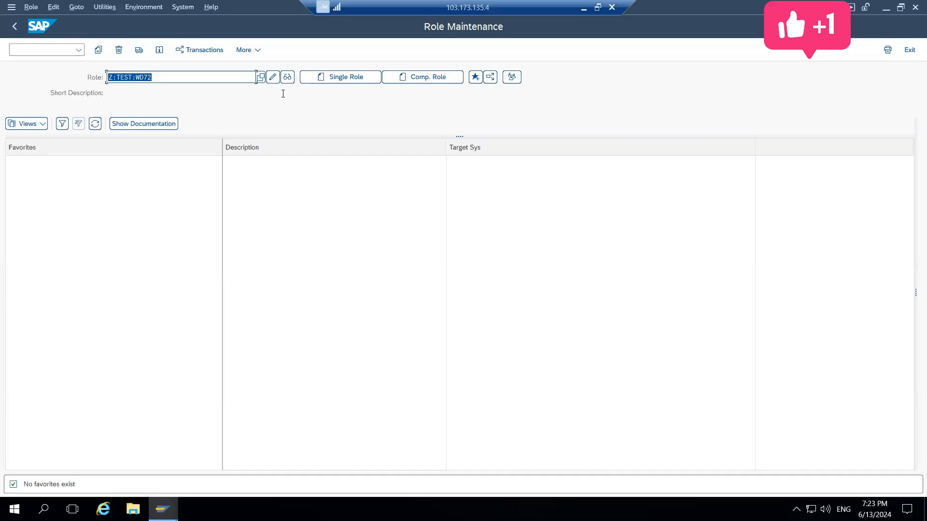
left_click(37, 53)
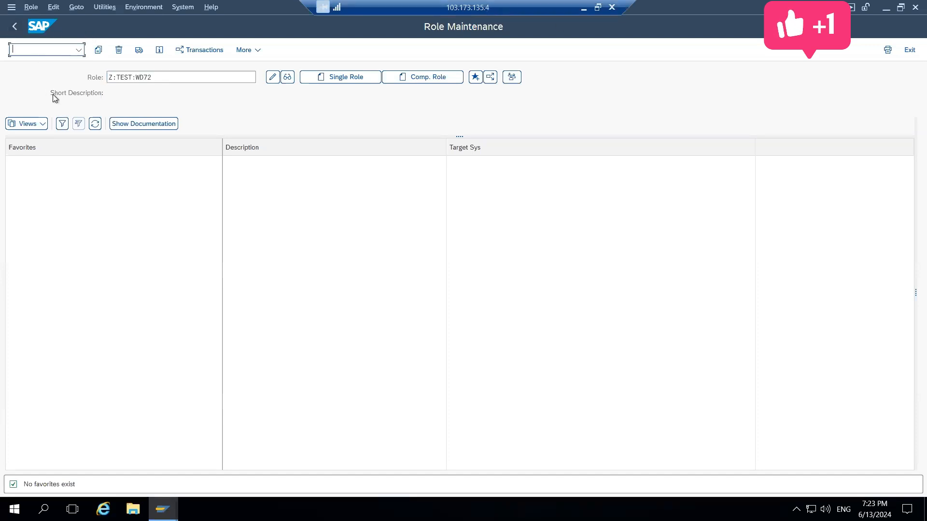
type("/nsu01")
key("Return")
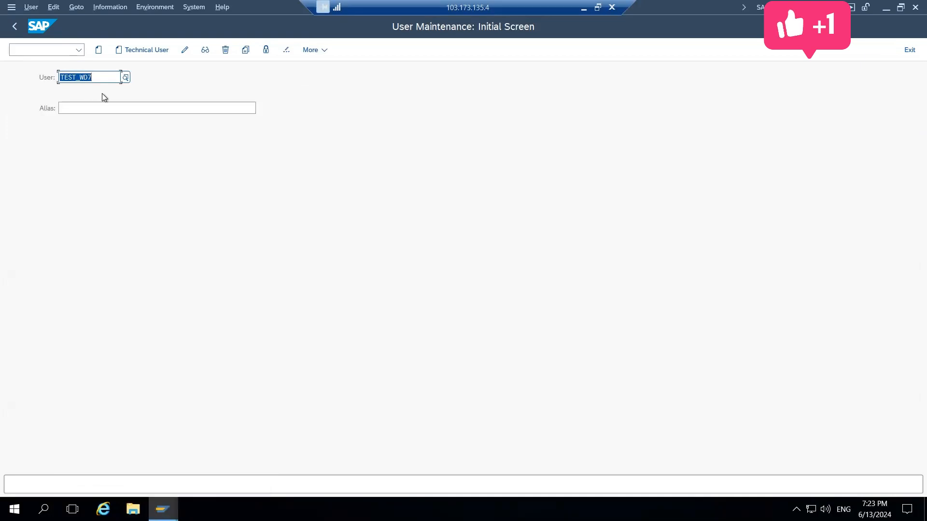
Log off with /nex, then log on to client 800 as TEST_WD7 by entering the account password and accept the copyright notice
key("End")
left_click(46, 47)
type("/nex")
key("Return")
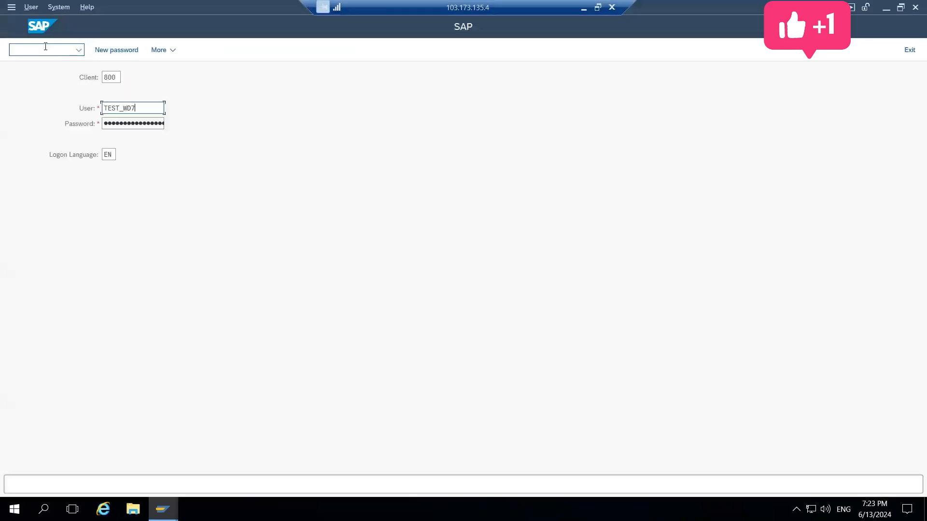
key("Tab")
type("•••••")
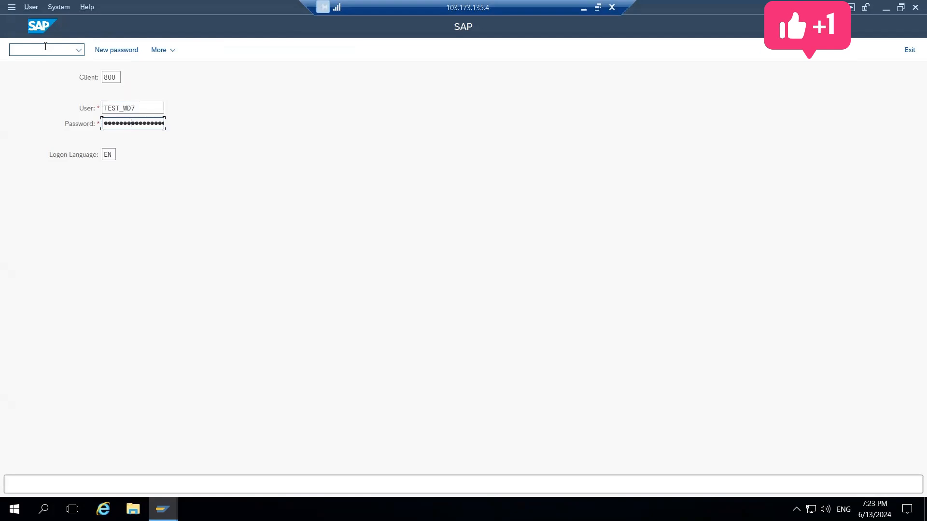
key("Return")
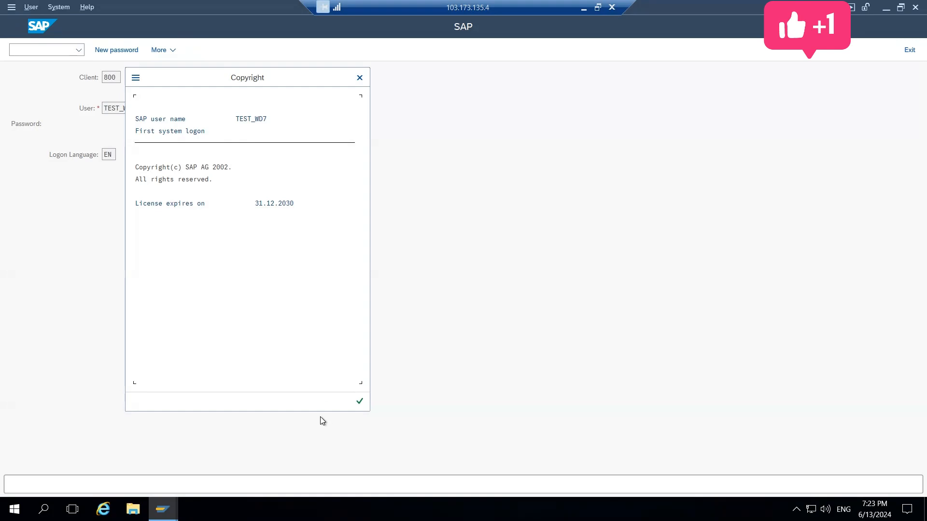
left_click(359, 402)
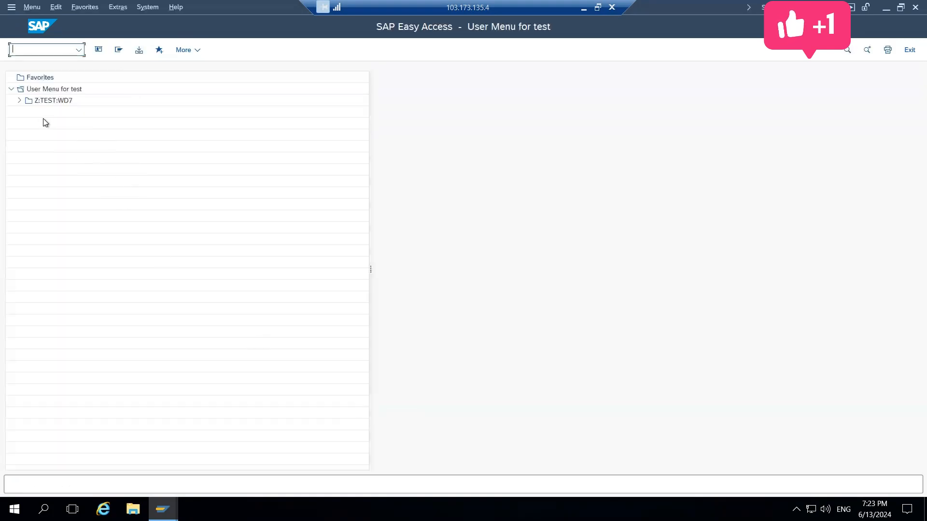
Expand the Z:TEST:WD7 folder in the user menu and start User Maintenance with transaction SU01 as a positive test
left_click(20, 100)
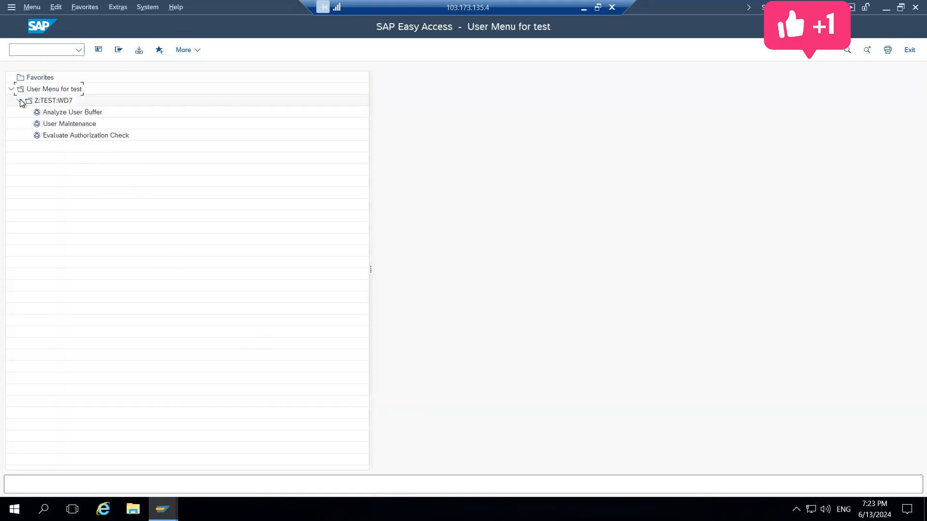
left_click(39, 51)
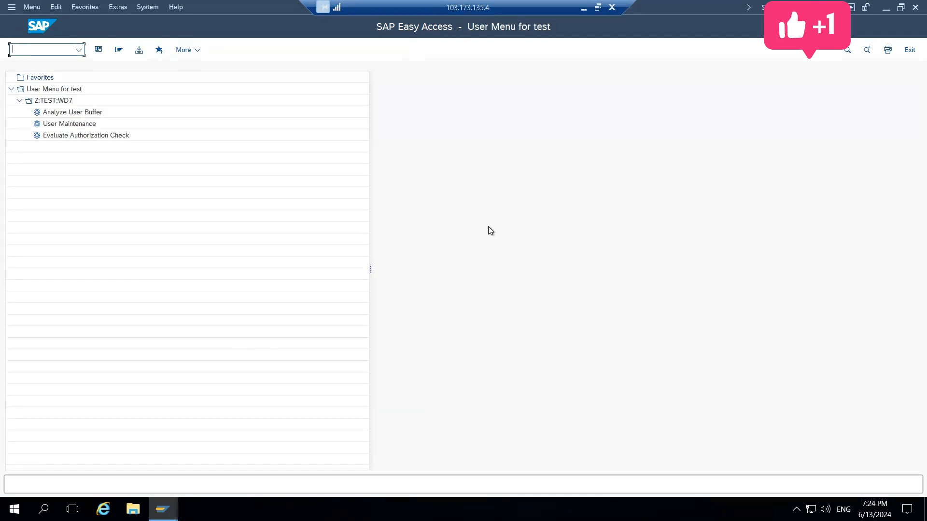
type("SU01")
key("Return")
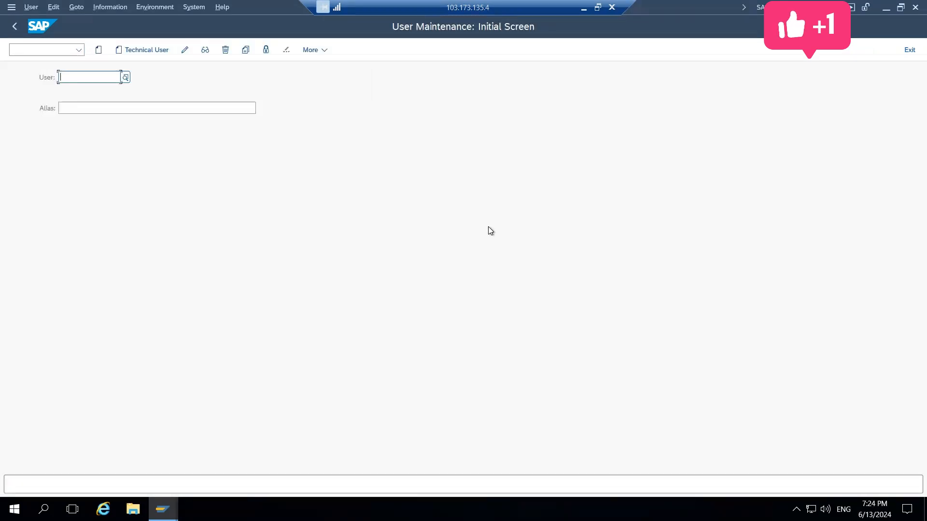
Display the failed authorization checks of TEST_WD7 with transaction su53
left_click(53, 45)
type("/nsu53")
key("Return")
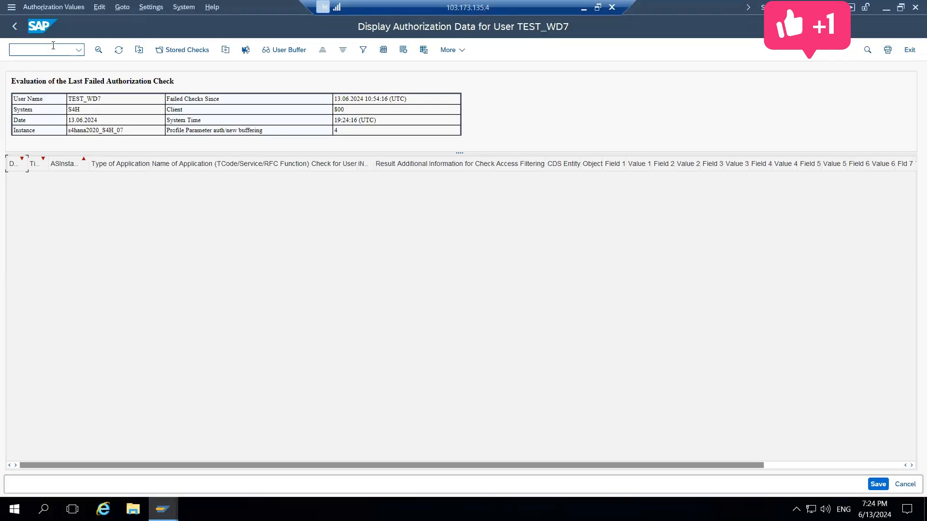
Display the authorizations in the user buffer of TEST_WD7 and return to SAP Easy Access
left_click(47, 54)
type("/nsu53")
key("Return")
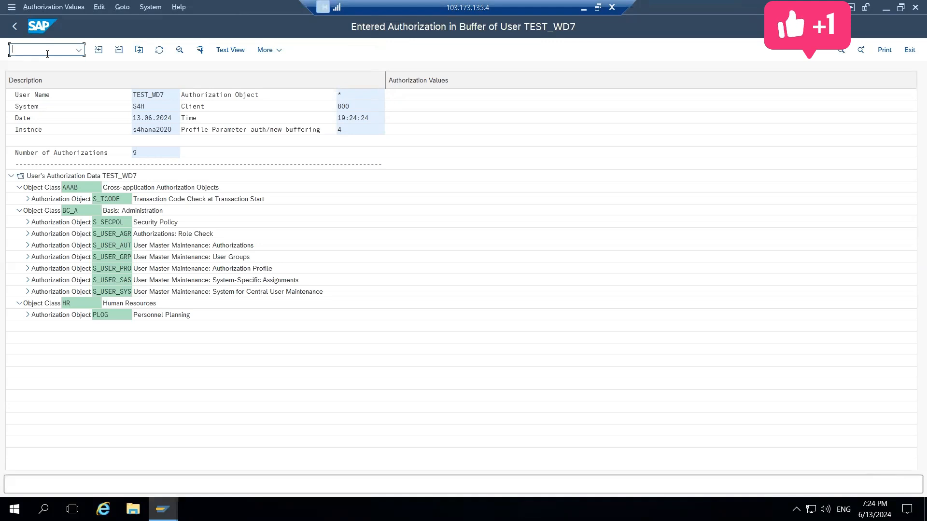
type("/n")
key("Return")
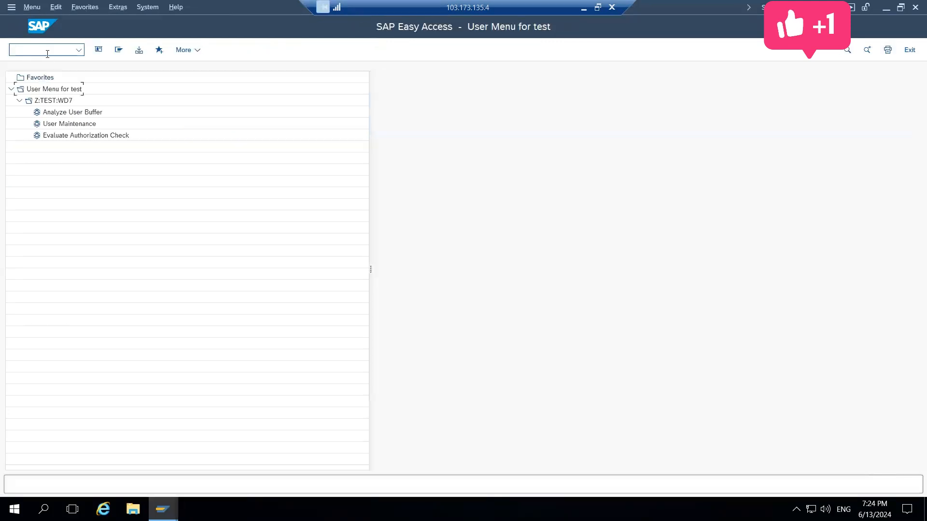
Try to start Role Maintenance with transaction pfcg as a negative test of the role
left_click(47, 53)
type("/npfcg")
key("Return")
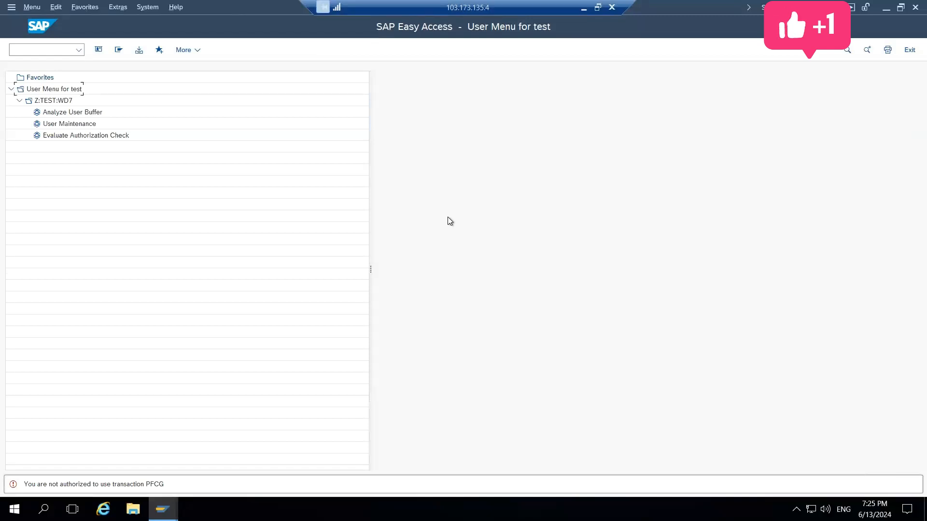
Minimize the remote SAP session and reread the positive and negative testing definitions in the Word notes
left_click(584, 8)
left_click(326, 269)
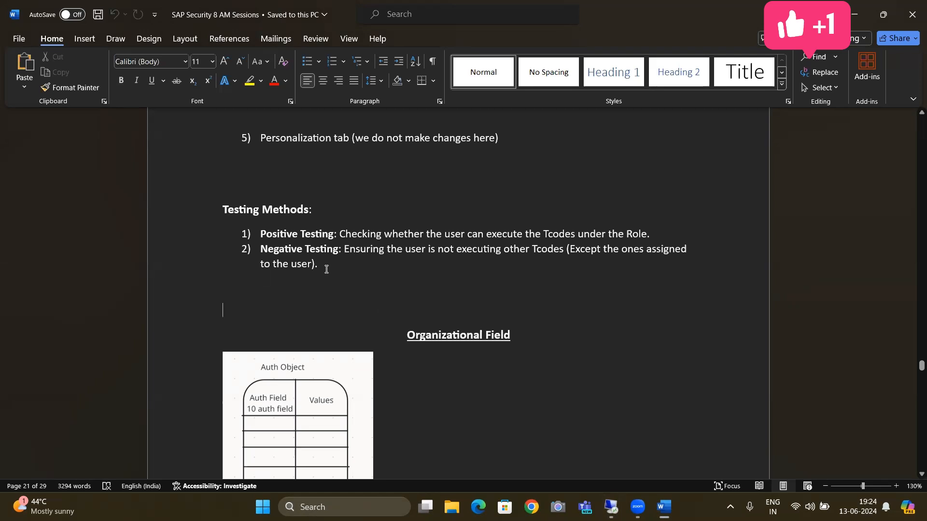
key("Up")
key("Down")
key("Down")
key("Down")
key("Up")
key("Up")
key("Up")
key("Down")
key("Up")
key("Down")
key("Down")
key("Down")
key("Up")
key("Up")
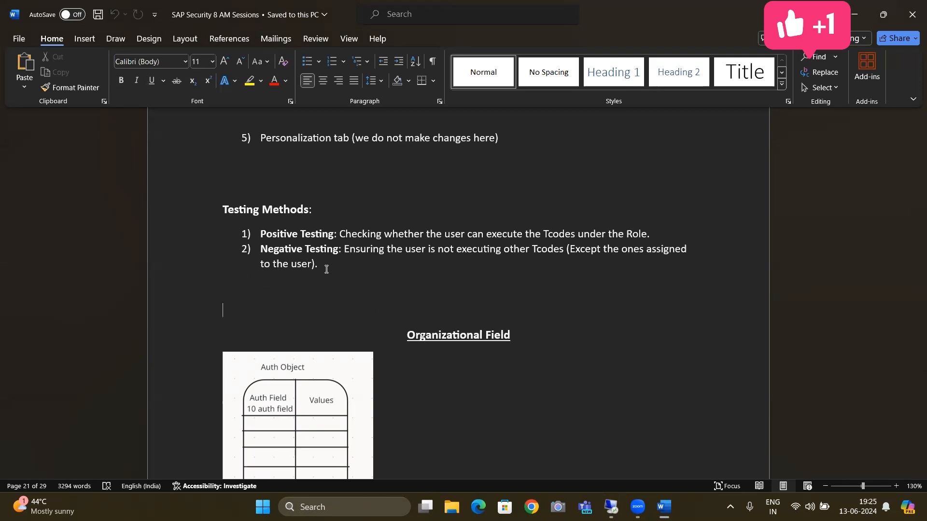
key("Up")
key("Up")
key("Down")
key("Down")
key("Down")
key("Down")
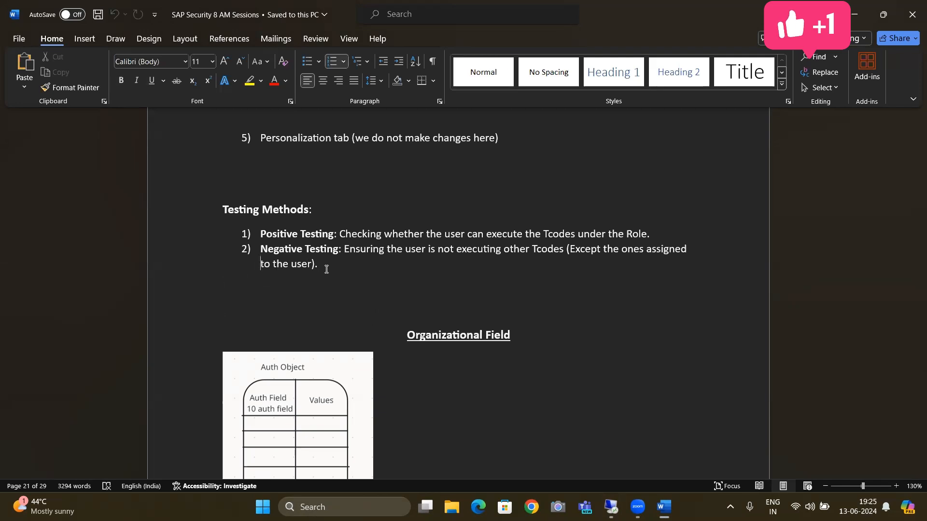
key("Up")
key("Up")
key("Down")
key("Down")
key("Down")
key("Down")
key("Down")
key("Down")
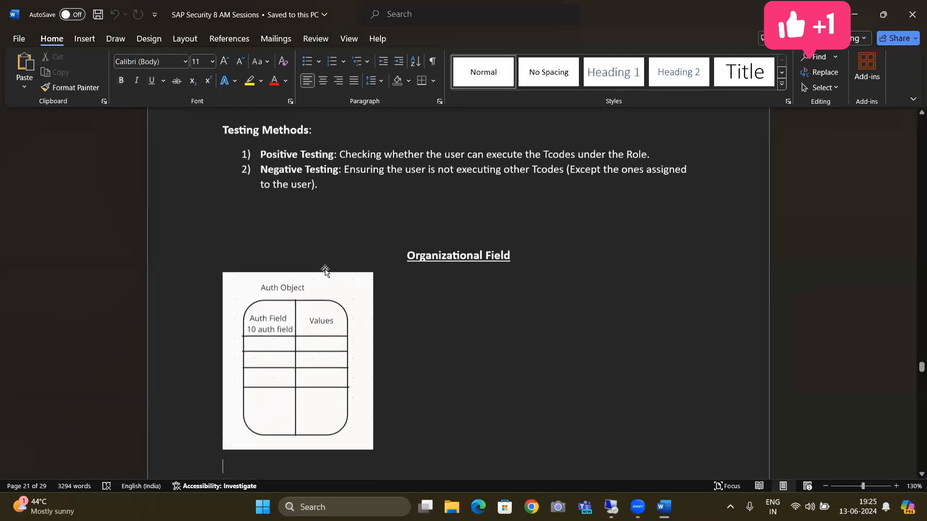
Browse the Organizational Field section, including the auth object diagram and the two types of auth fields
key("Up")
key("Up")
key("Up")
key("Up")
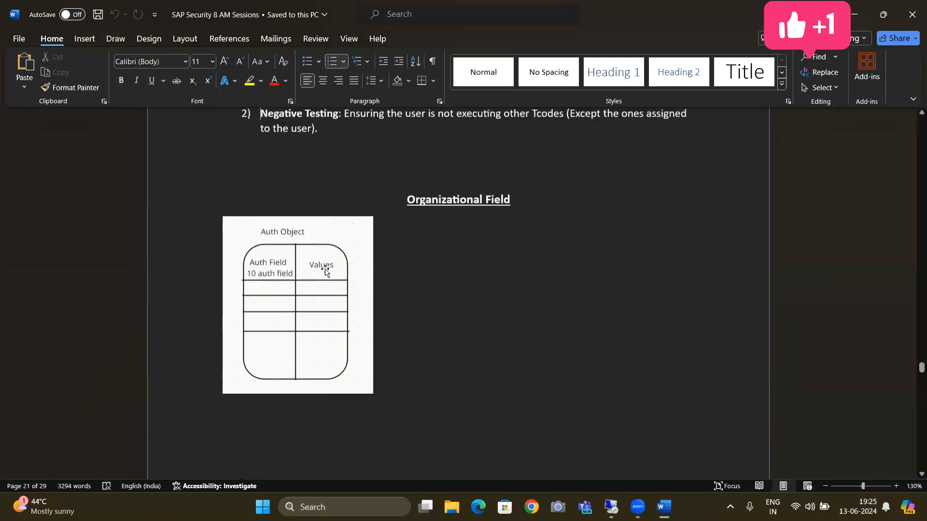
key("Down")
key("Down")
key("Down")
key("Down")
key("Down")
key("Down")
key("Down")
key("Down")
key("Down")
key("Down")
key("Down")
key("Down")
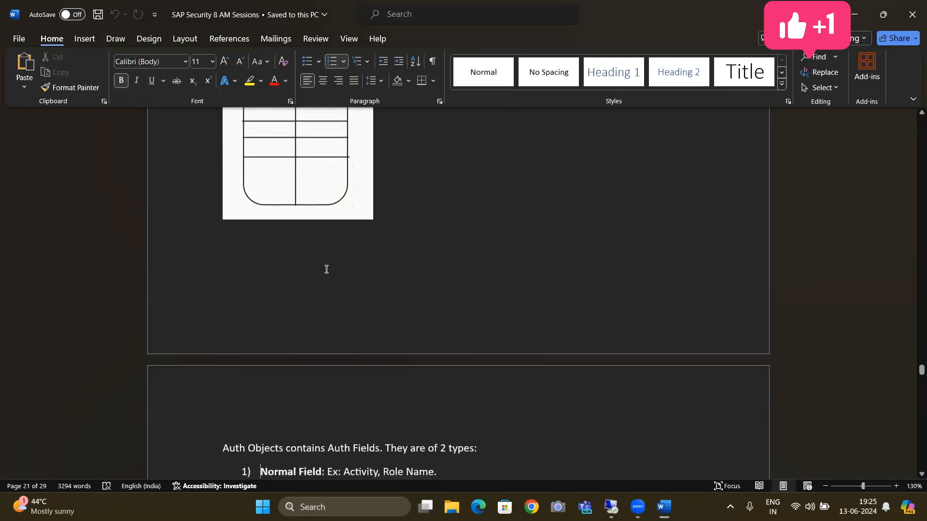
key("Down")
key("Down")
key("Down")
key("Down")
key("Down")
key("Down")
key("Down")
key("Down")
key("Down")
key("Down")
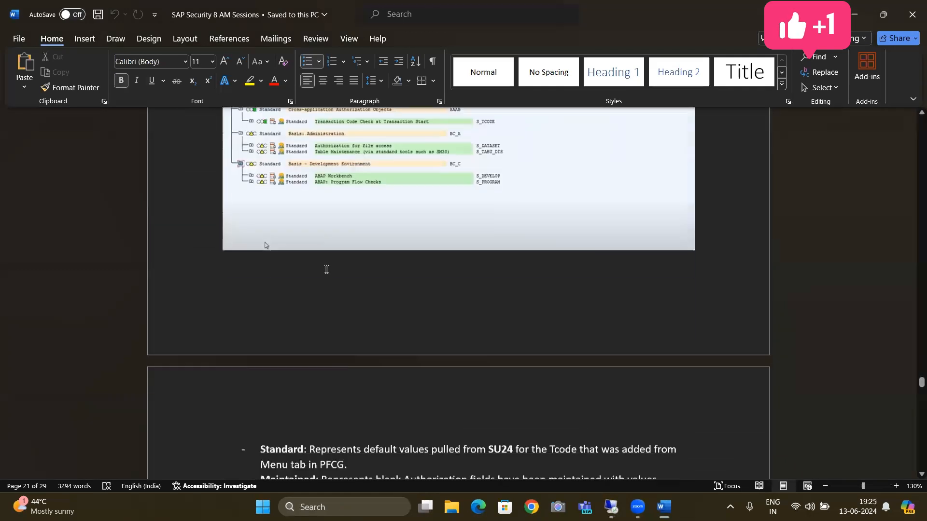
scroll(326, 270, "up", 8)
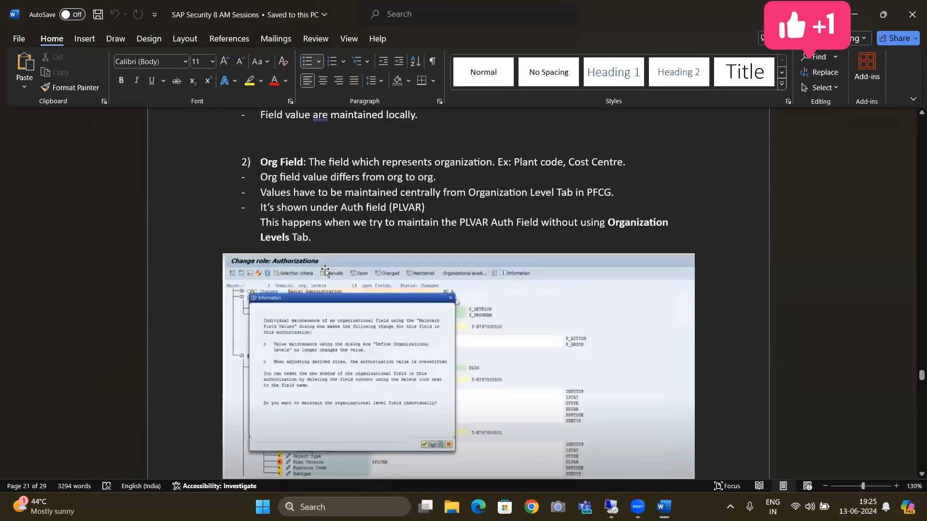
scroll(326, 271, "up", 6)
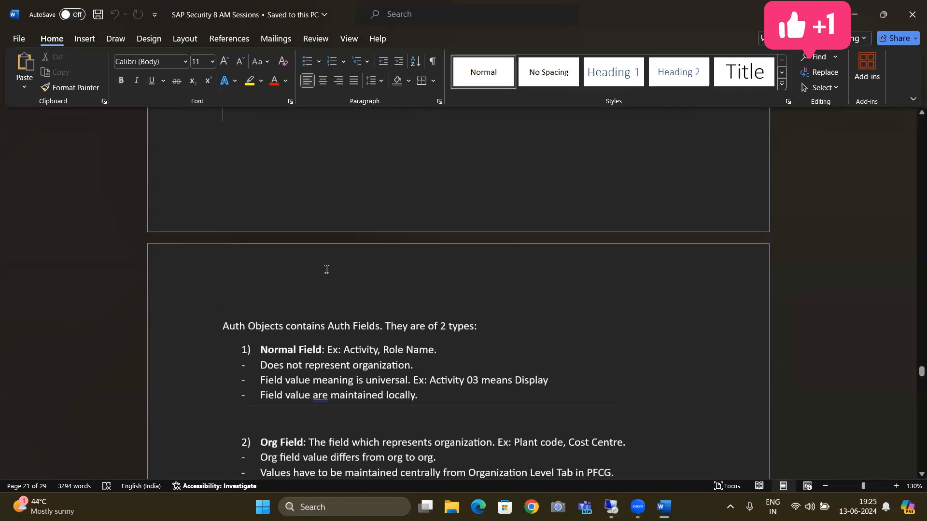
scroll(327, 270, "up", 4)
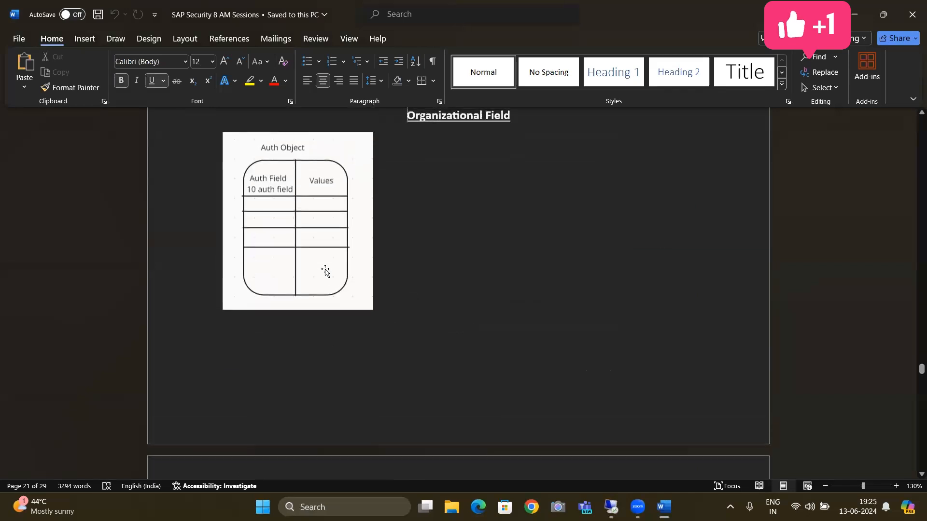
scroll(325, 271, "down", 3)
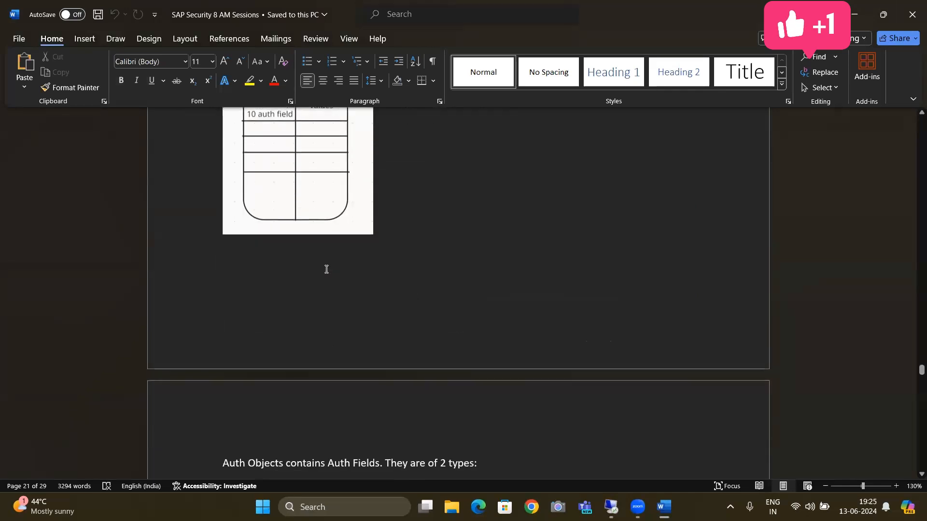
scroll(324, 269, "down", 1)
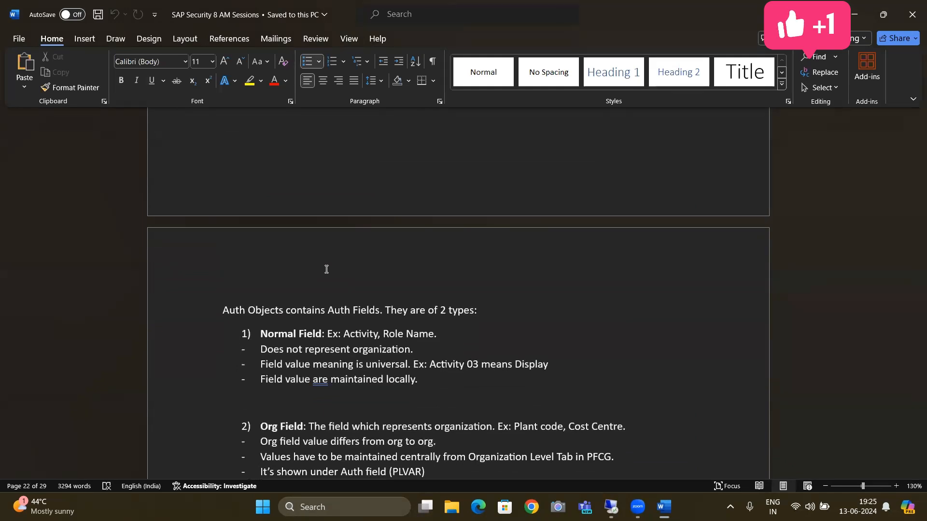
Examine the notes on how Normal Field and Org Field values differ and where they are maintained
left_click(288, 396)
key("Up")
key("Up")
key("Up")
key("Up")
key("Up")
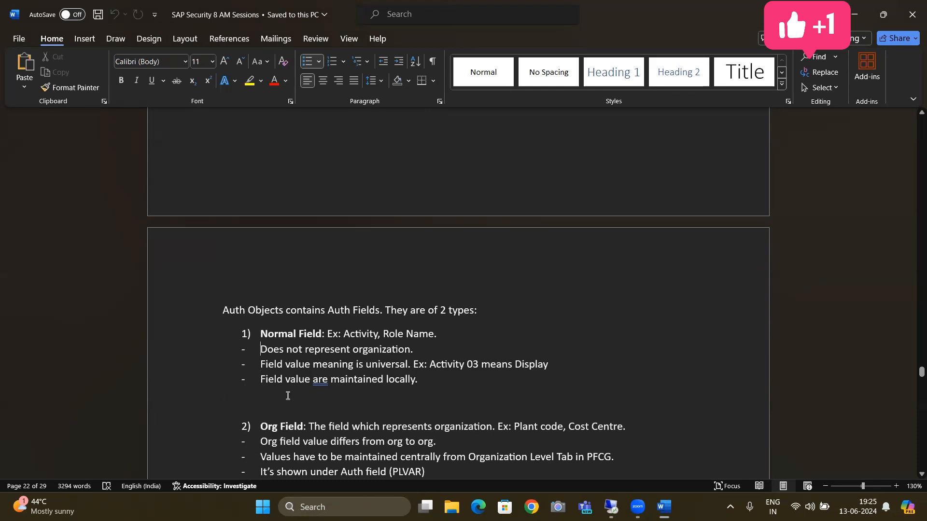
key("Down")
key("Down")
key("Down")
key("Down")
key("Down")
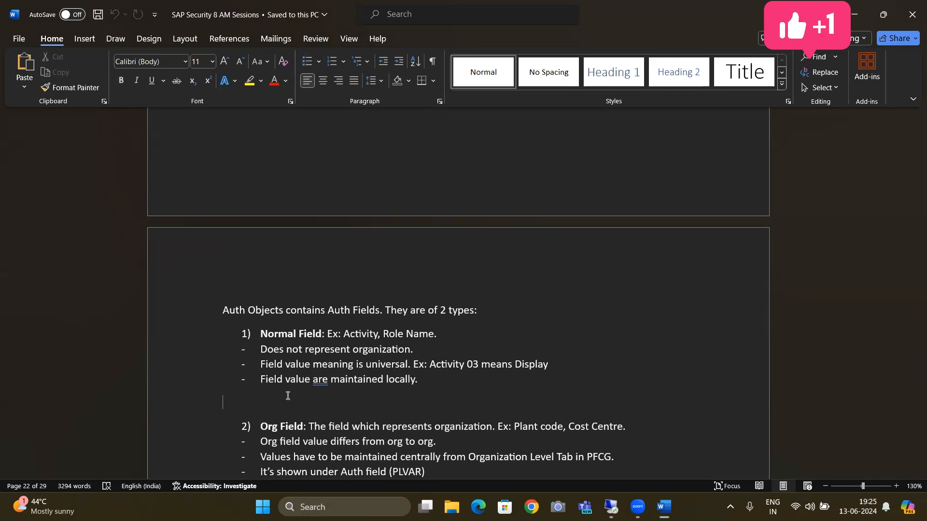
key("Down")
key("Down")
key("Down")
key("Down")
key("Down")
key("Down")
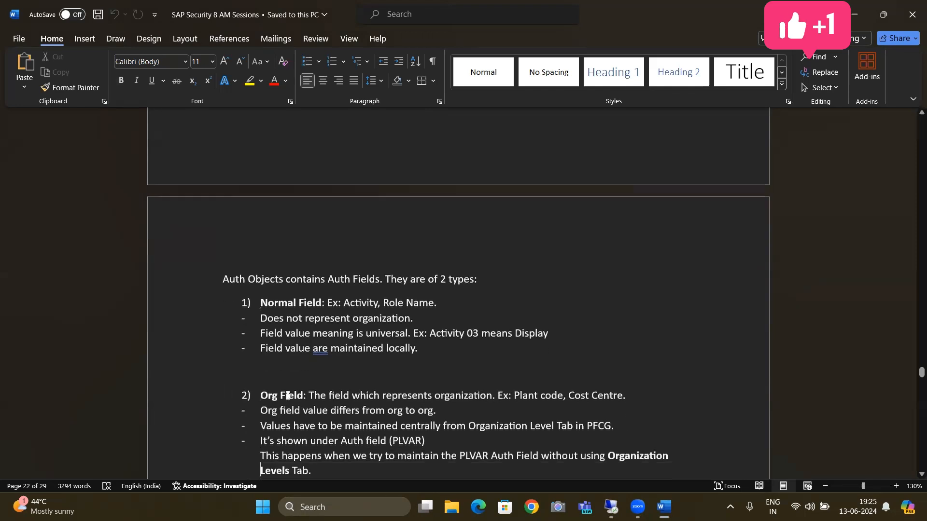
key("Up")
key("Up")
key("Up")
key("Up")
key("Up")
key("Up")
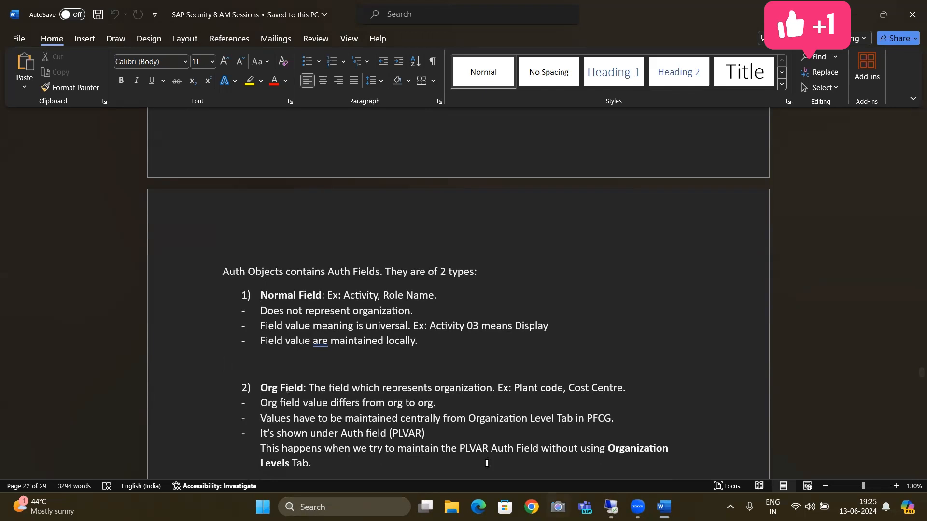
Add "or Company code (BUKRS)" after "It's shown under Auth field (PLVAR)" in the Org Field notes and save the document
left_click(443, 434)
type("or Company B")
type("UKR")
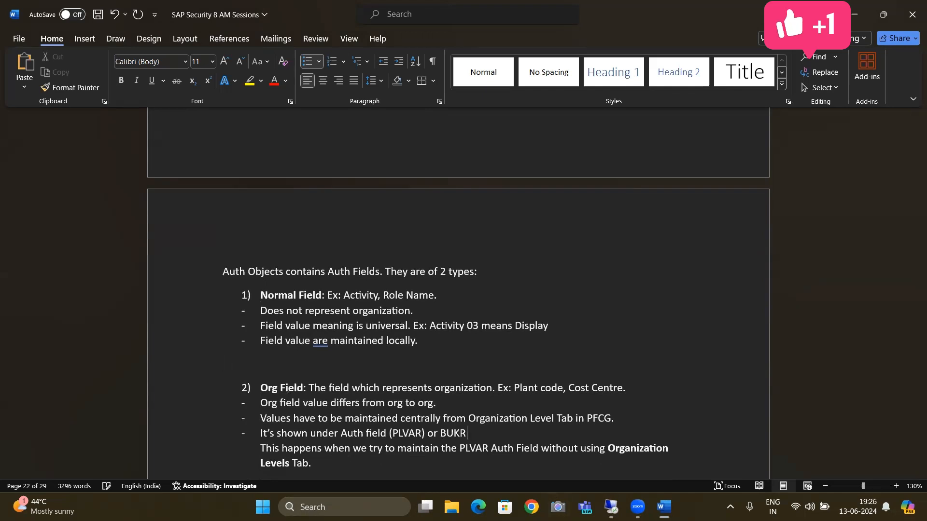
type("S")
left_click(443, 435)
type("Company code (")
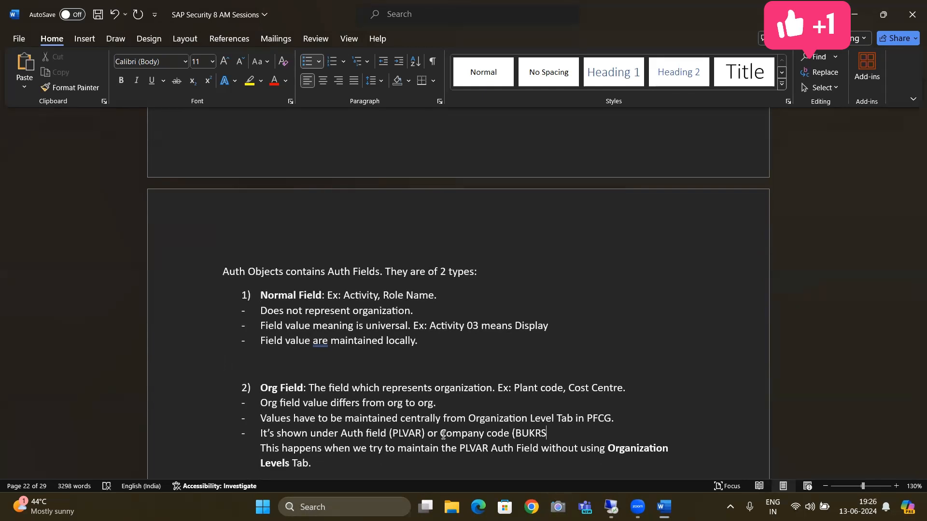
key("End")
type(")")
key("ctrl+s")
key("Down")
key("Down")
key("Down")
key("Down")
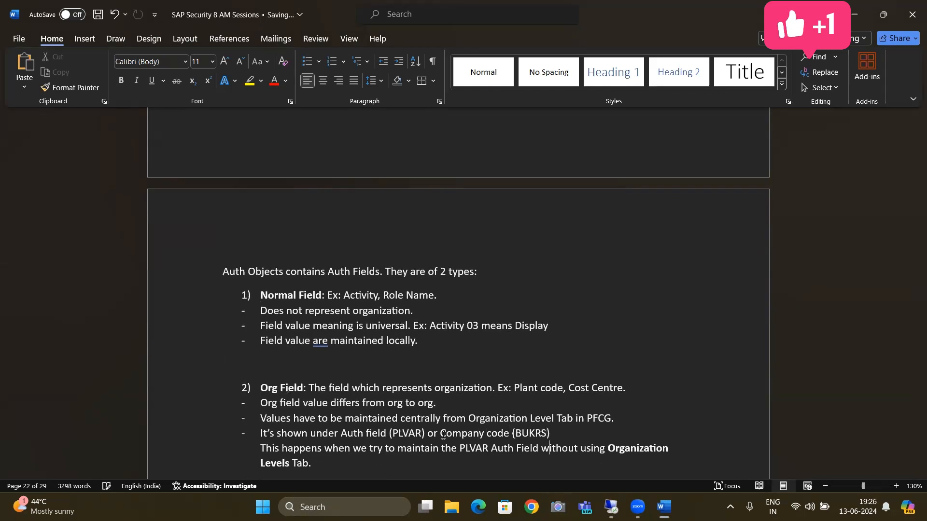
Examine the Org Field notes and the embedded screenshot of the information dialog on individual maintenance of an organizational field
key("Down")
key("Up")
key("Up")
key("Up")
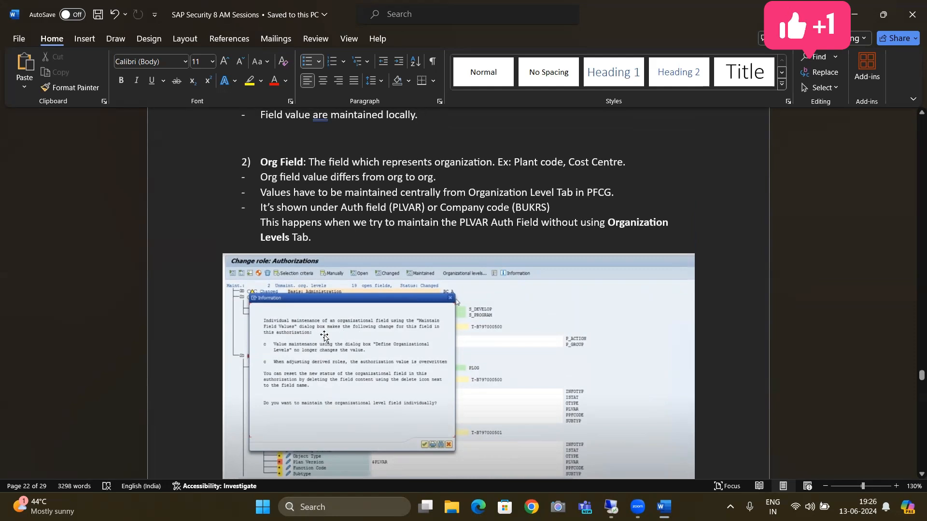
left_click(425, 270)
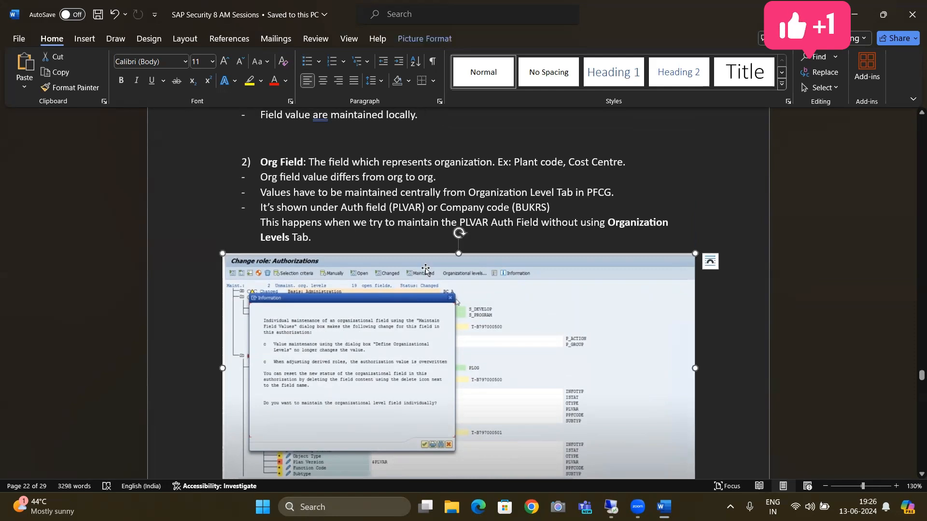
left_click(393, 157)
Switch to the remote SAP session, end it with /nex and reopen the system's logon screen
key("alt+Tab")
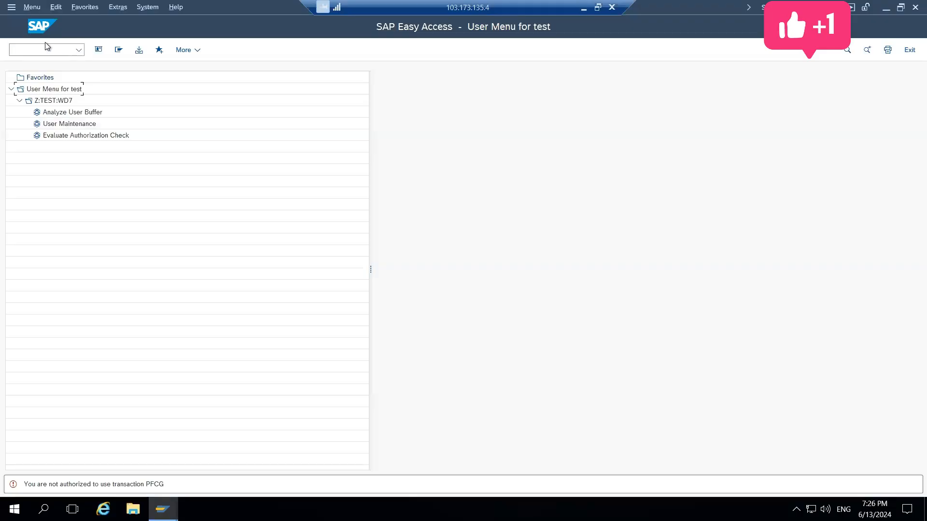
left_click(47, 48)
type("/nex")
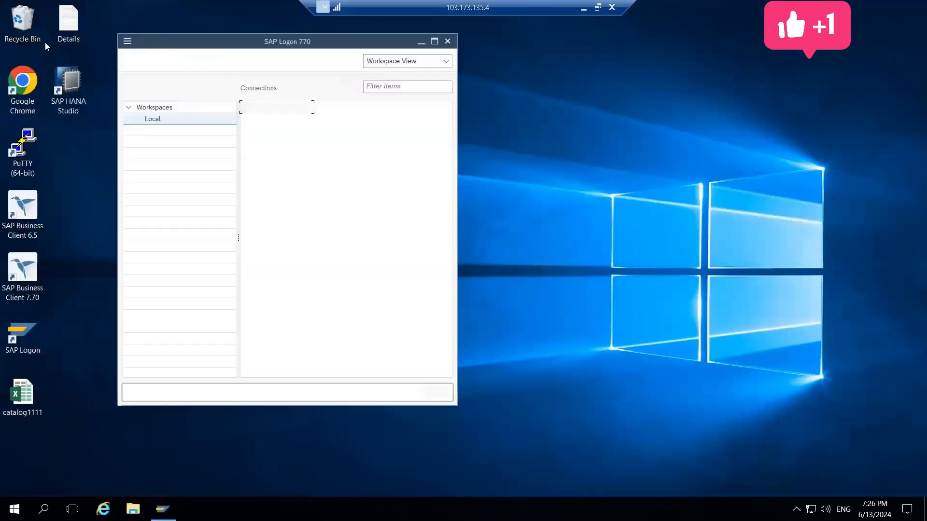
key("Return")
Log on to client 800 with the previously used user name and the account password, and start transaction PFCG
key("Return")
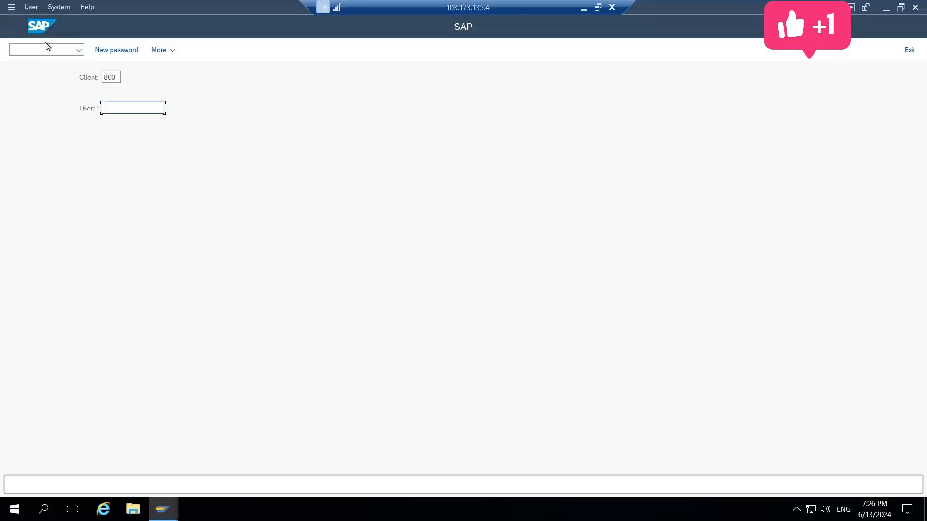
key("Down")
key("Return")
key("Tab")
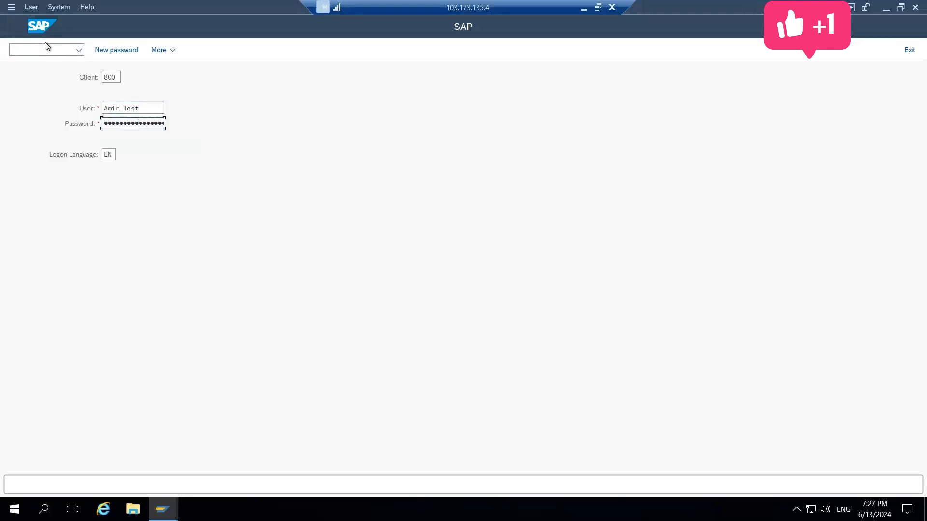
key("Return")
type("pfcg")
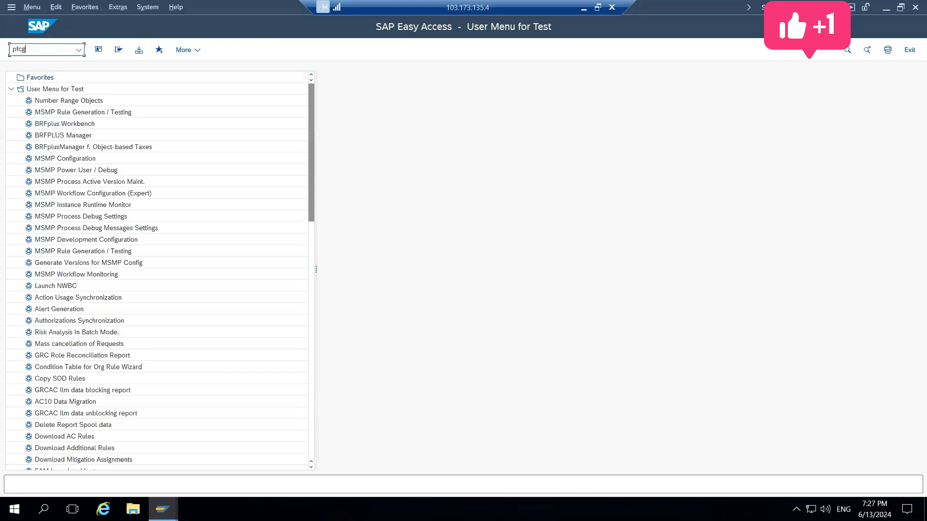
key("Return")
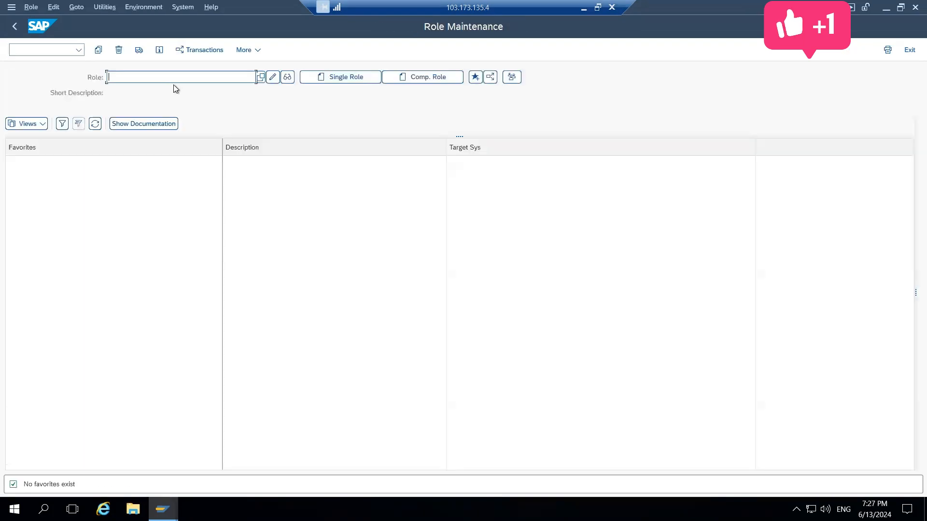
Open the derived role Z:TEST:WD7 in change mode and bring up its authorization data for editing
key("Down")
key("Down")
key("Down")
key("Down")
key("Up")
key("Up")
key("Down")
key("Down")
key("Down")
key("Down")
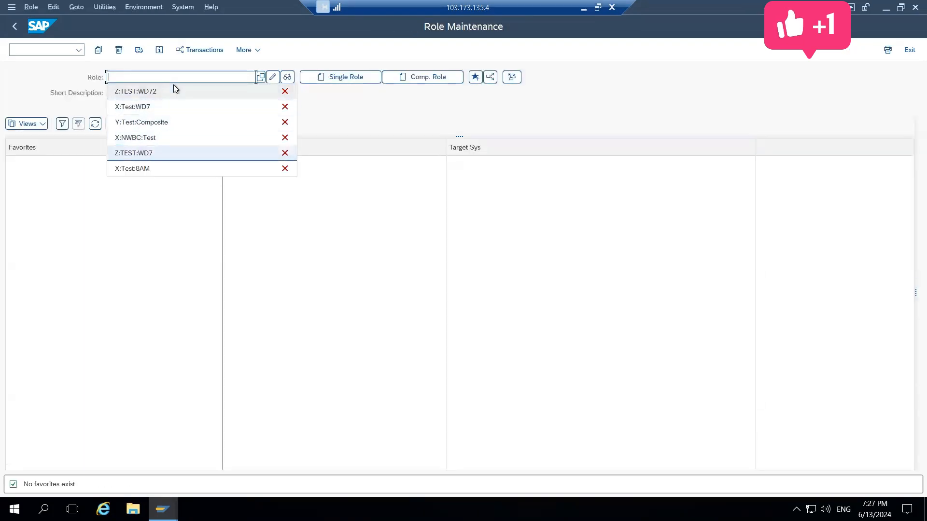
key("Return")
left_click(274, 78)
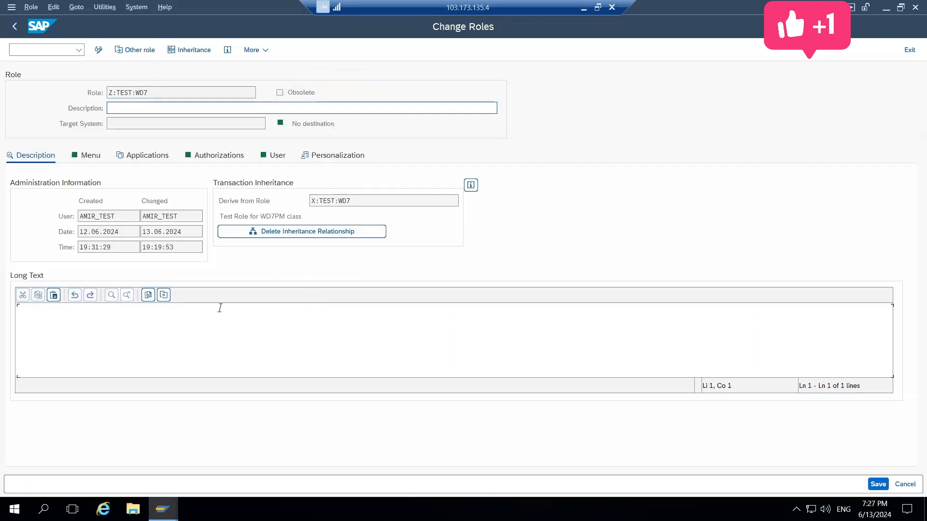
left_click(227, 156)
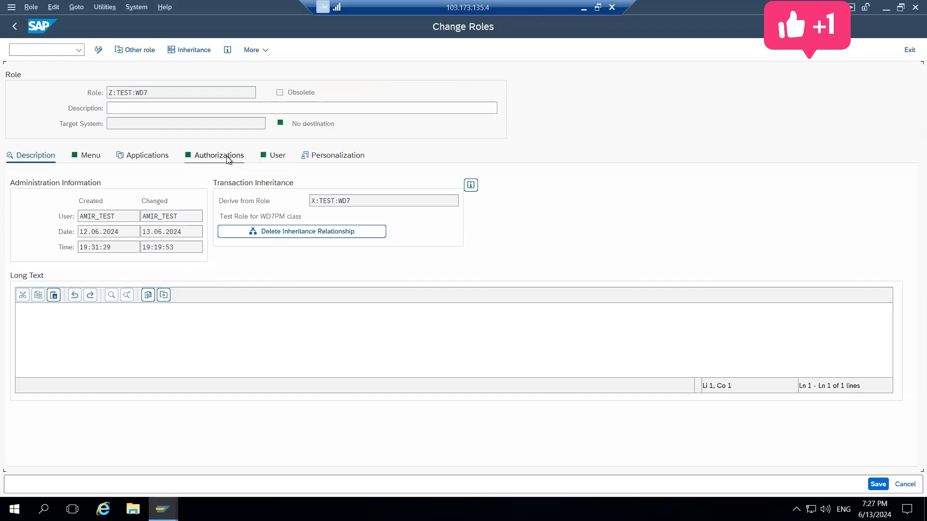
left_click(21, 355)
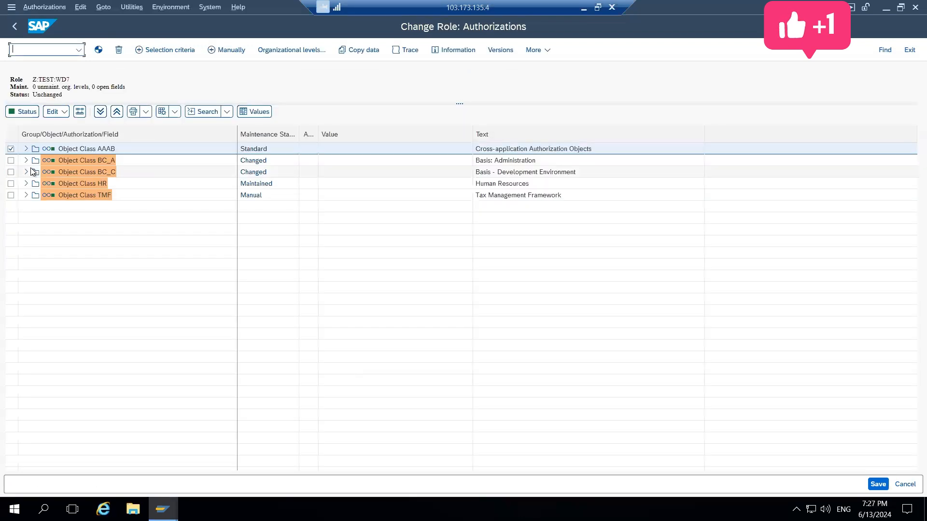
Look into S_DEVELOP under object class BC_C, and expand PLOG under object class HR down to its authorization fields
left_click(25, 172)
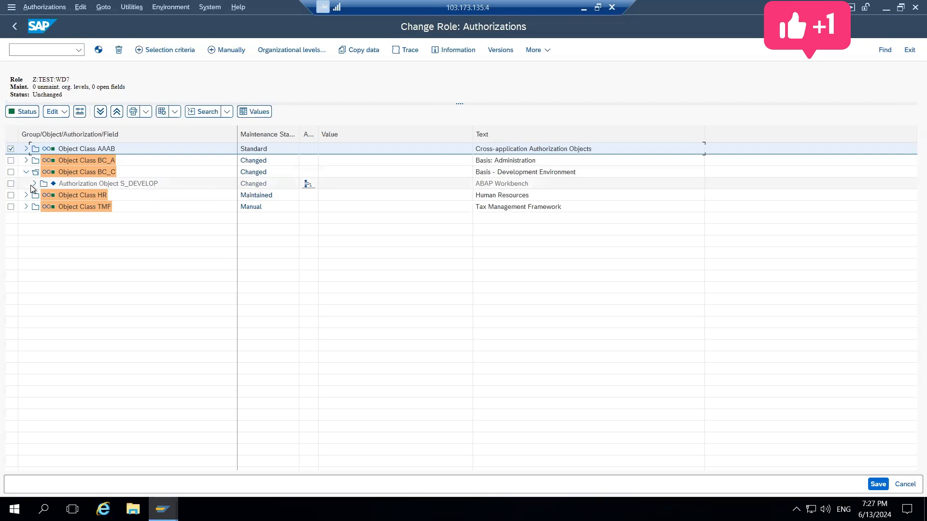
left_click(34, 184)
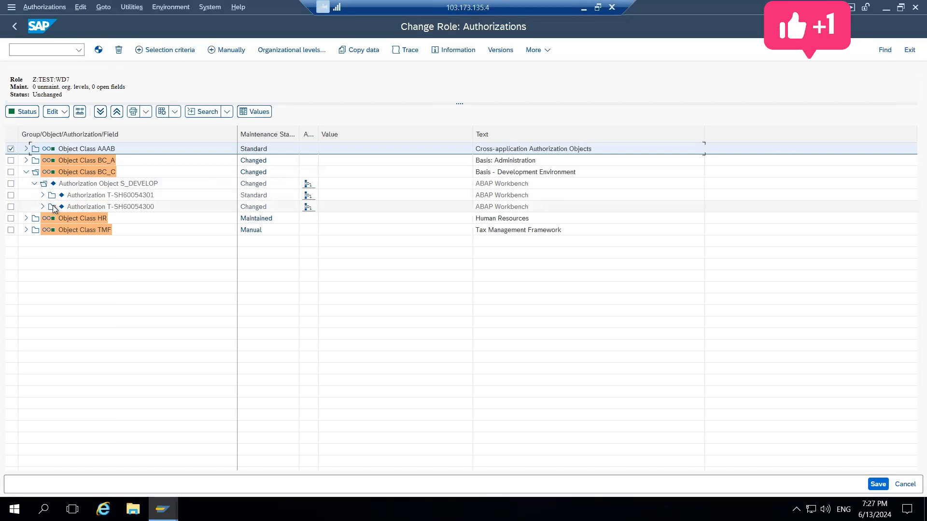
left_click(26, 173)
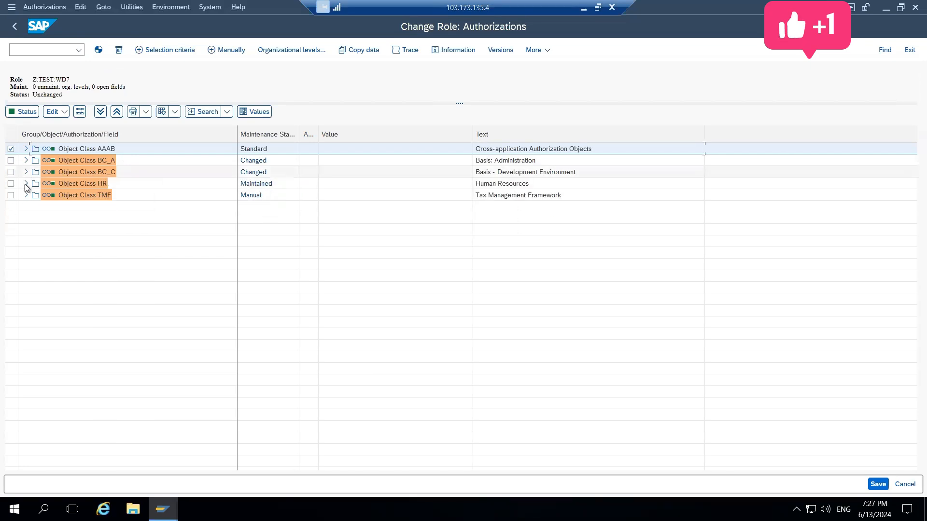
left_click(25, 184)
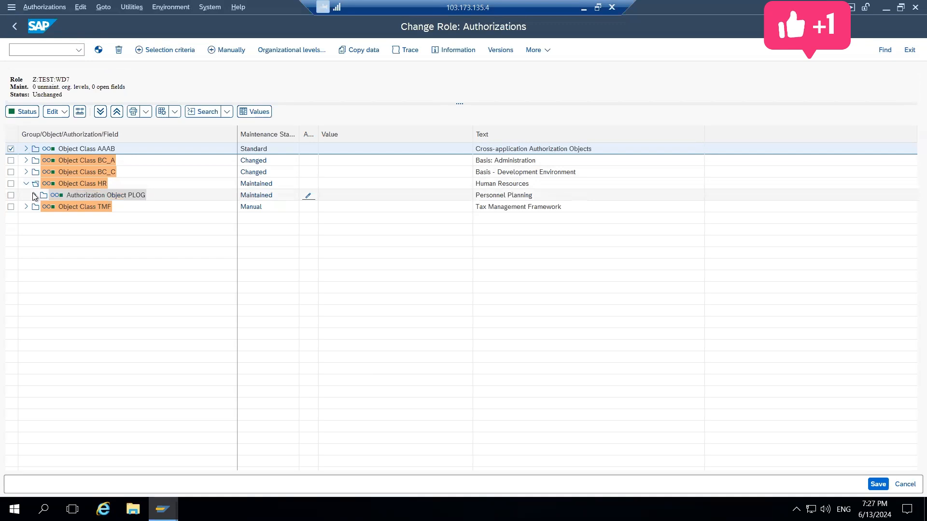
left_click(34, 196)
left_click(43, 207)
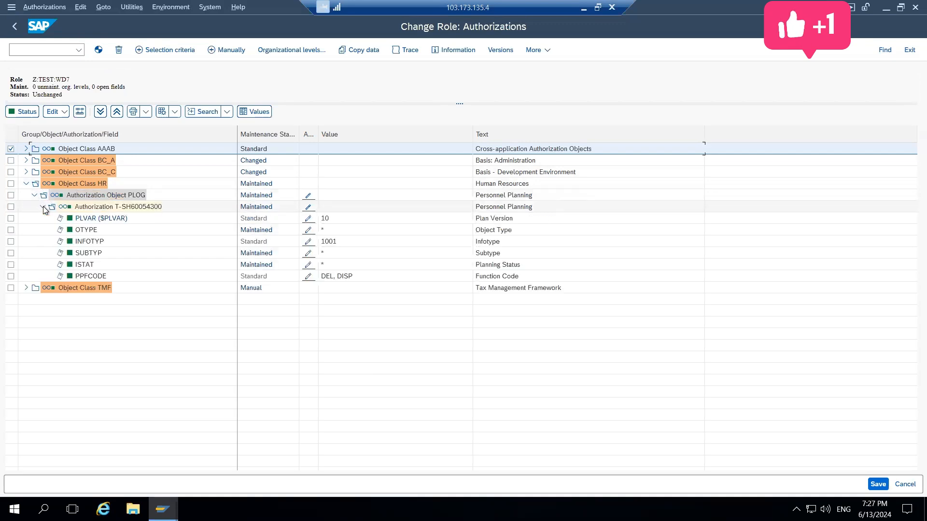
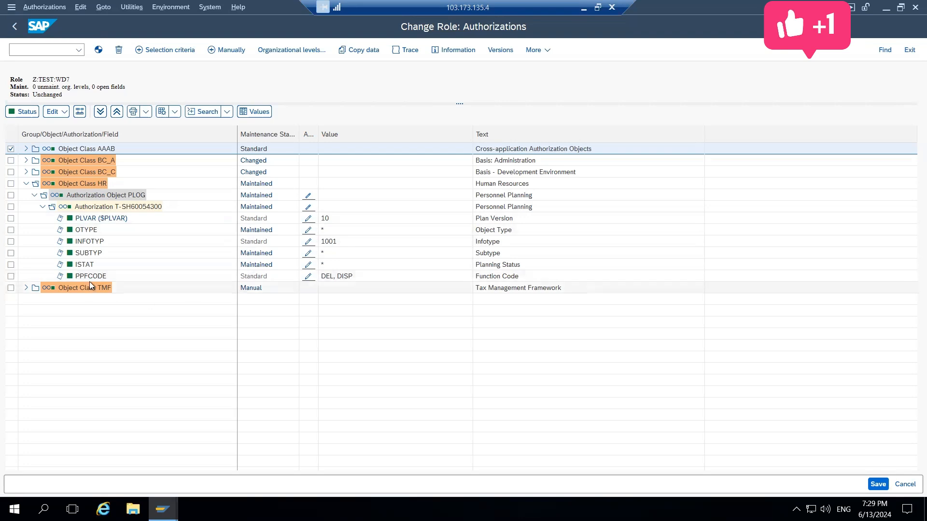
View the PPFCODE field values of PLOG, and read the notice on individually maintaining the PLVAR organizational field before dismissing it
left_click(310, 278)
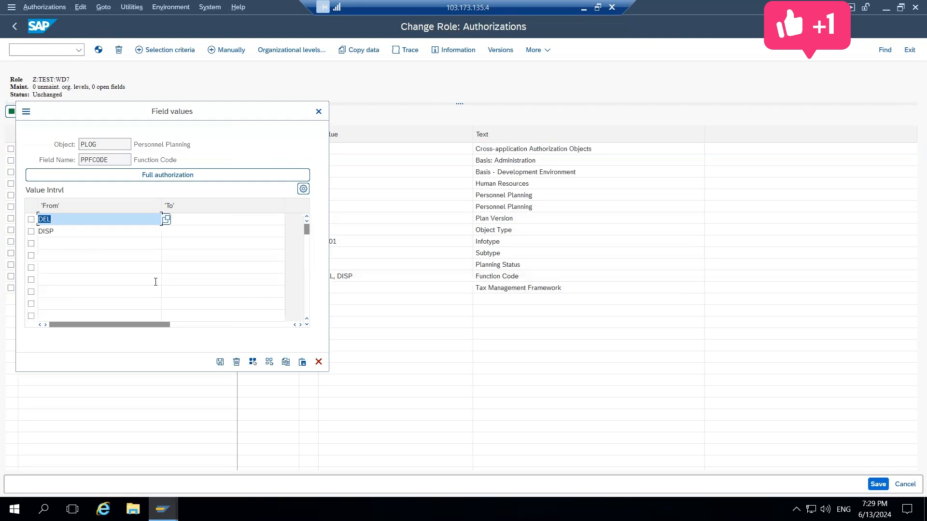
left_click(319, 112)
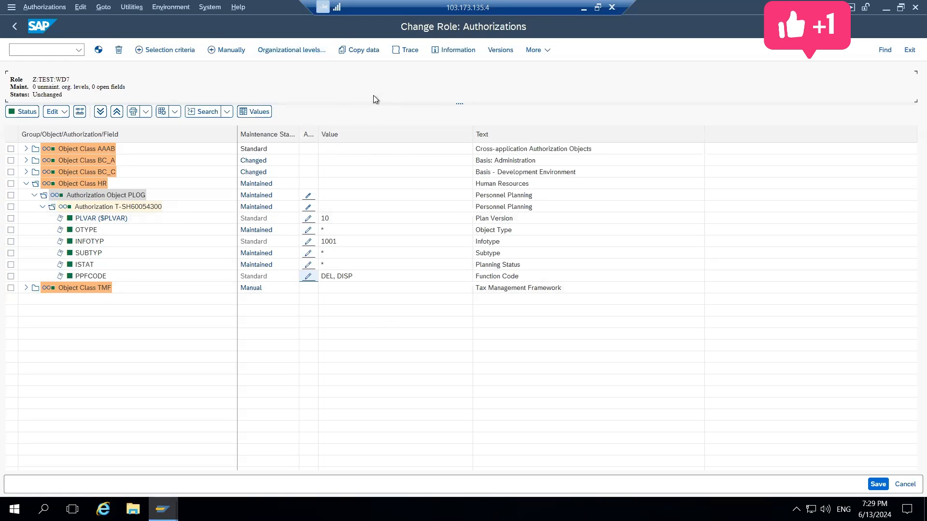
left_click(307, 221)
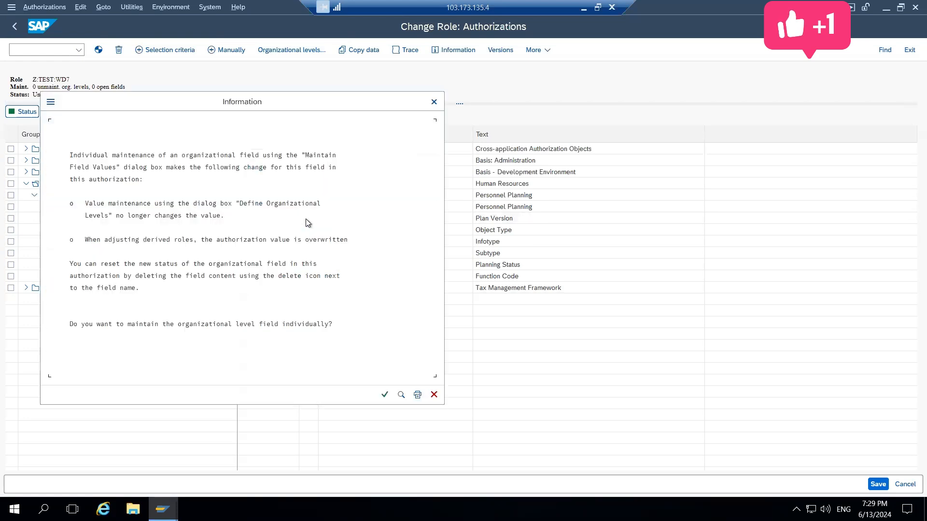
left_click(434, 102)
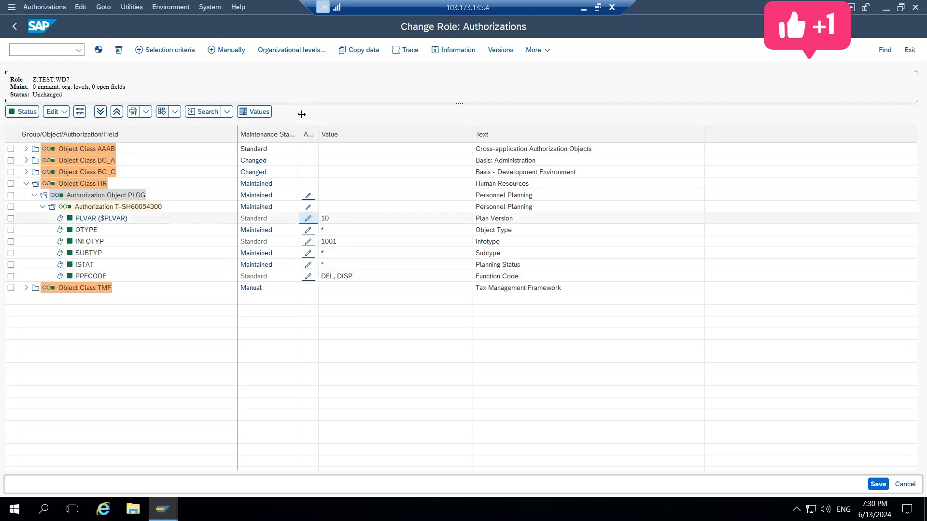
Accept individual maintenance of PLVAR to view its field values, and close them without making a change
left_click(311, 222)
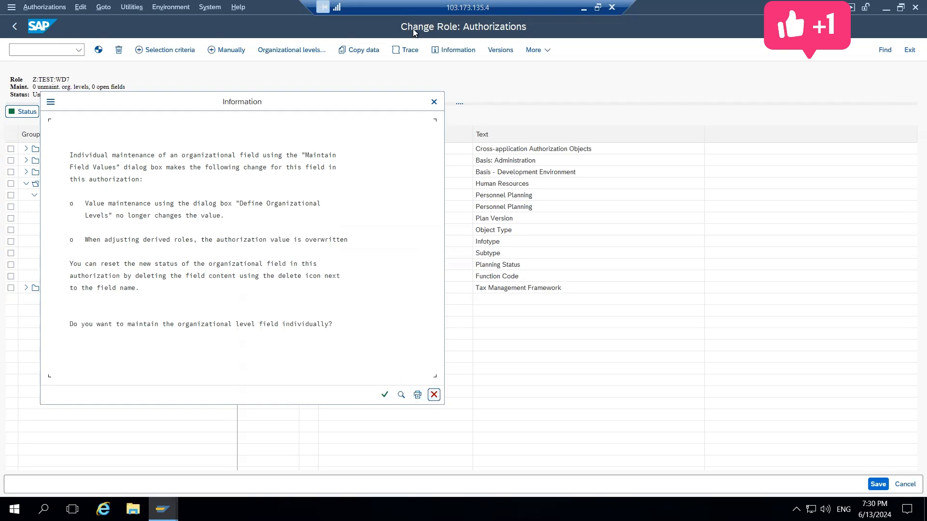
left_click(385, 395)
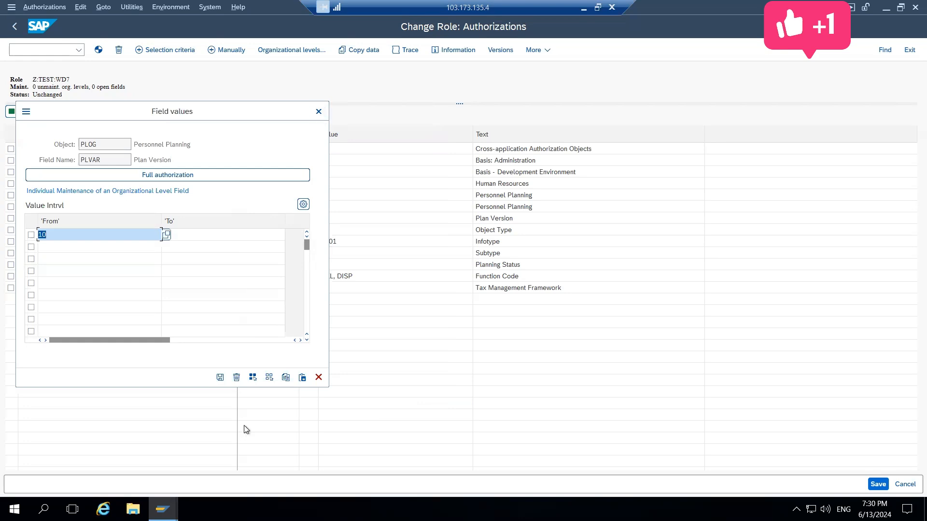
left_click(319, 111)
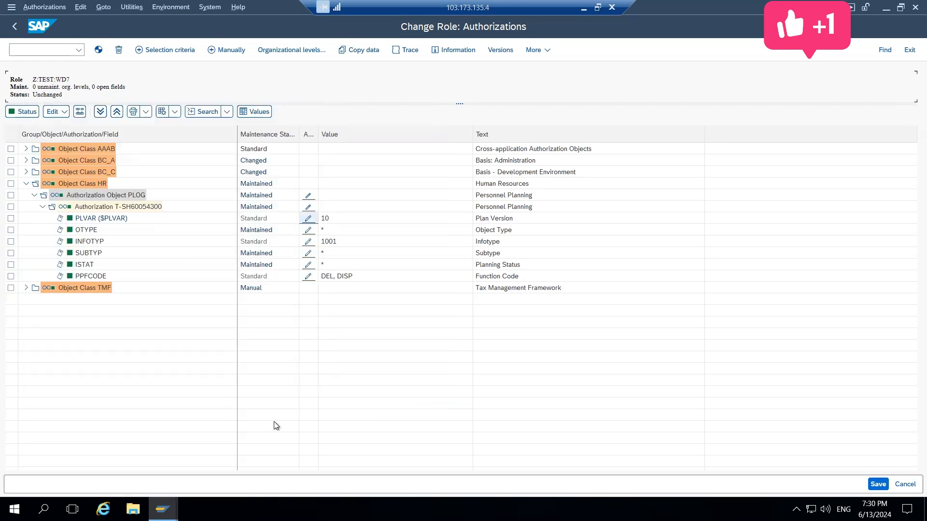
Reread the PLVAR individual maintenance notice, move it aside to view the PLOG fields, and dismiss it
left_click(308, 218)
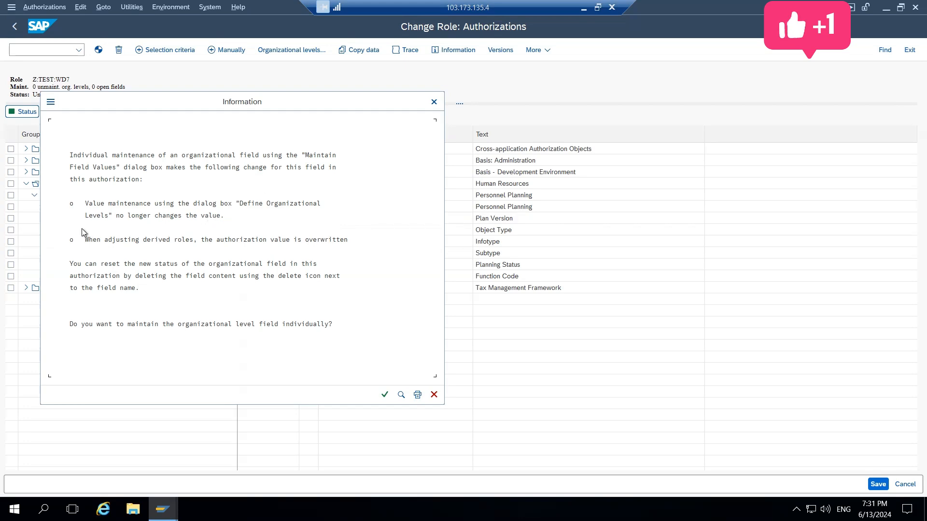
left_click(85, 208)
left_click_drag(306, 101, 693, 104)
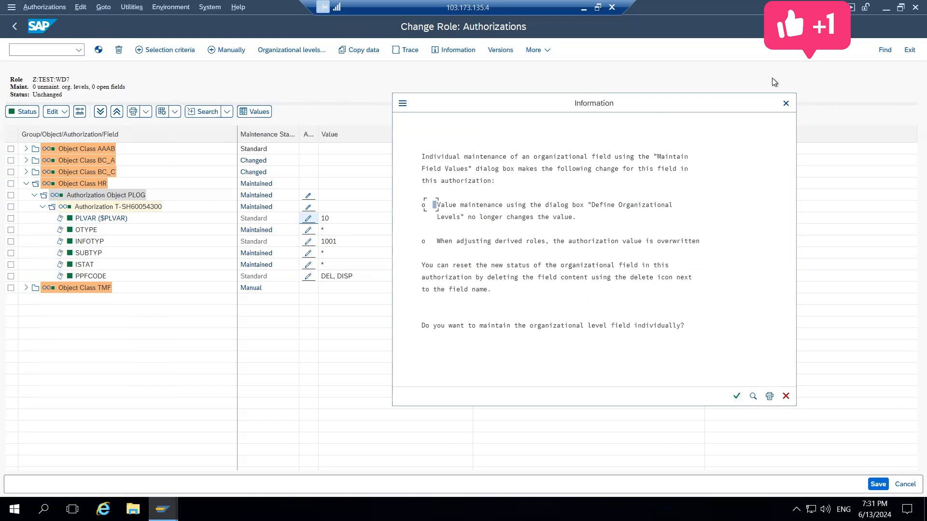
left_click(785, 104)
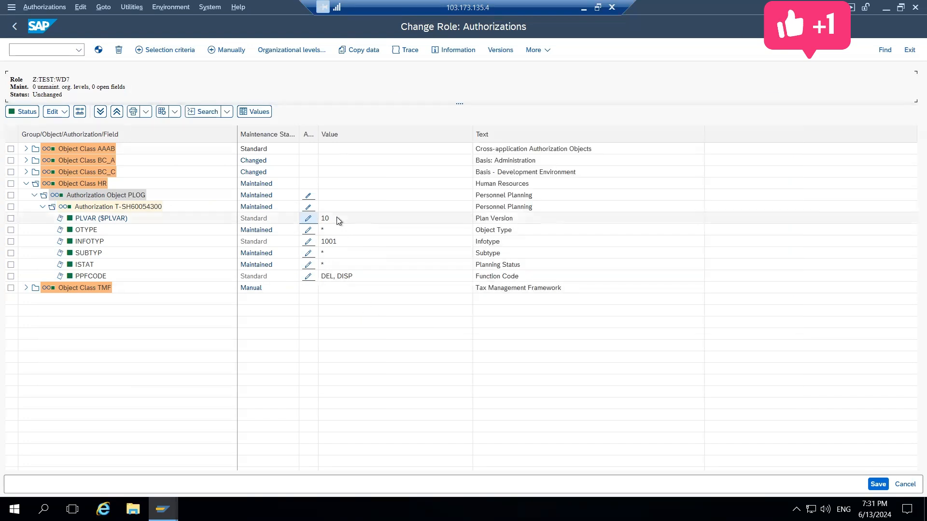
Save the organizational levels and authorization data of Z:TEST:WD7, and return to Role Maintenance without generating the profile
left_click(285, 50)
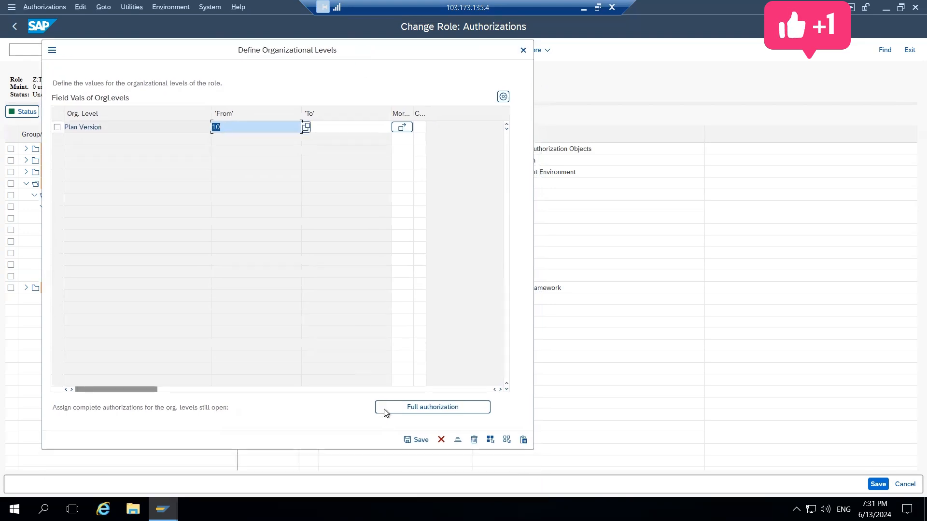
left_click(407, 441)
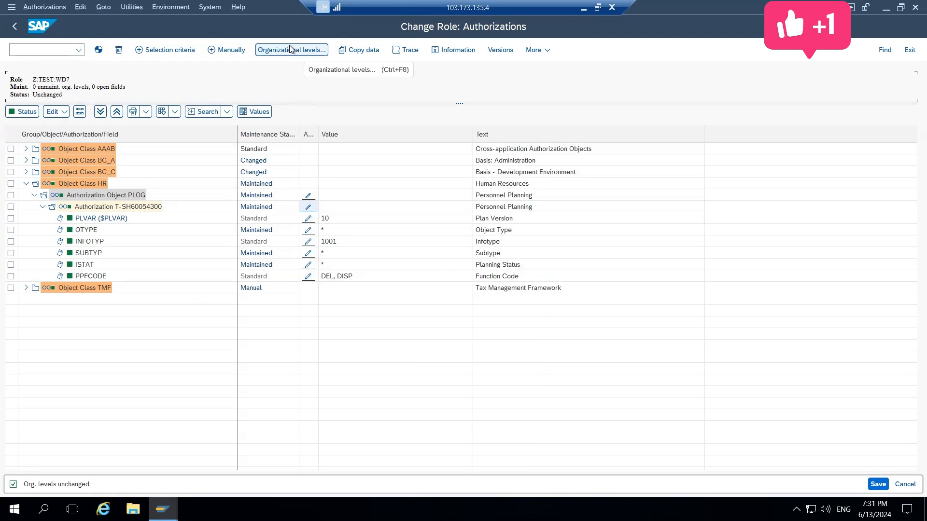
left_click(875, 488)
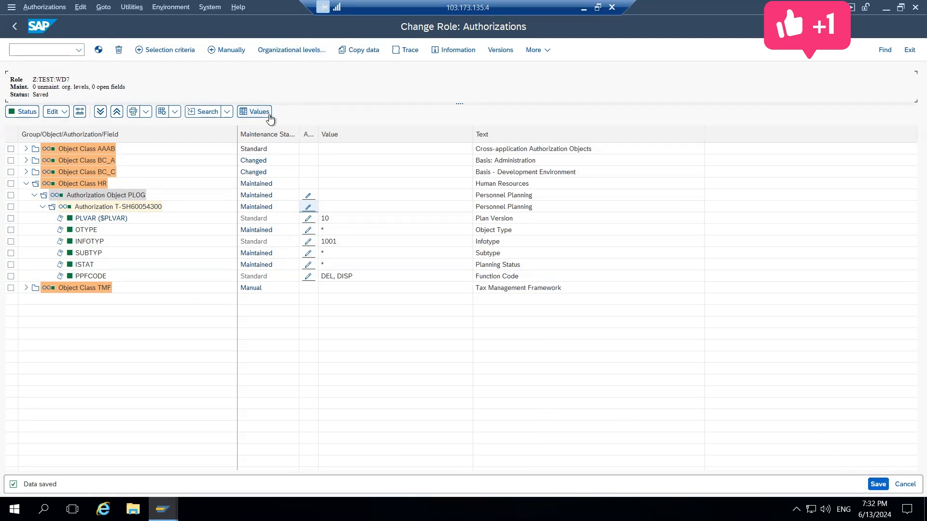
left_click(14, 26)
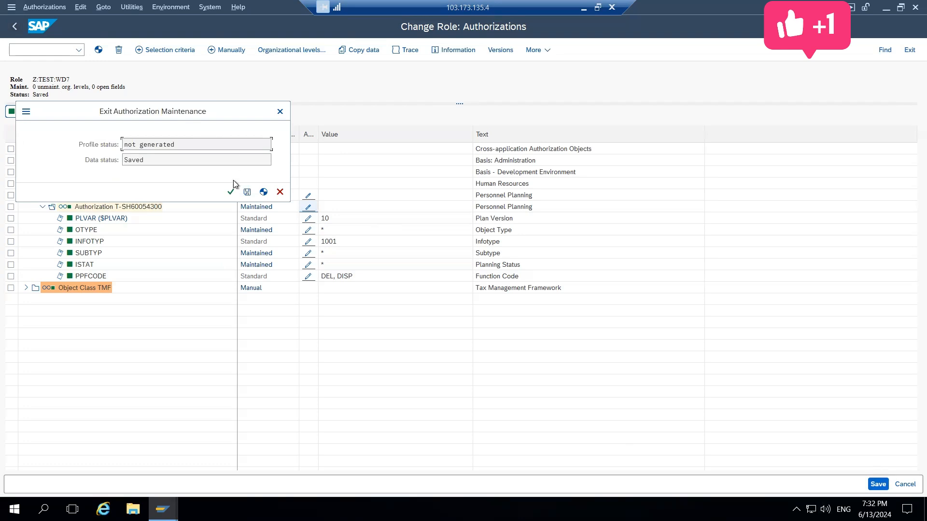
left_click(231, 191)
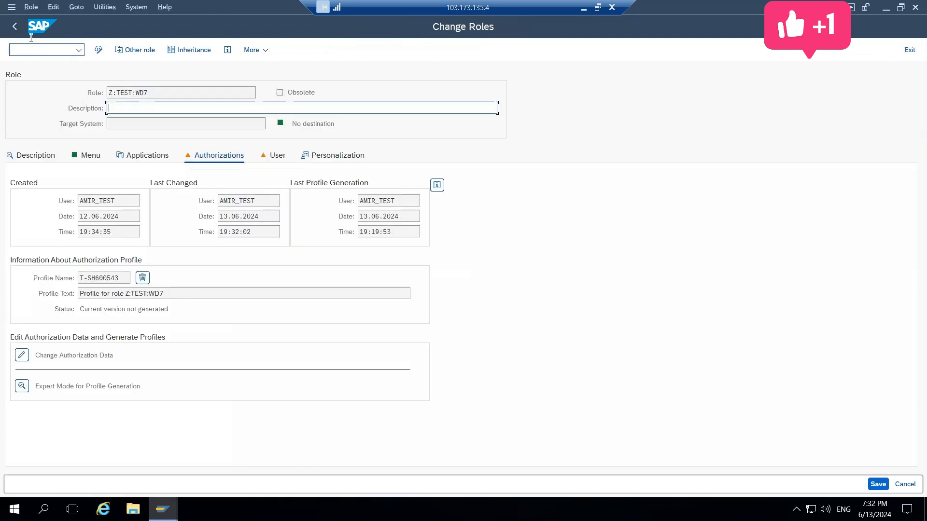
left_click(17, 27)
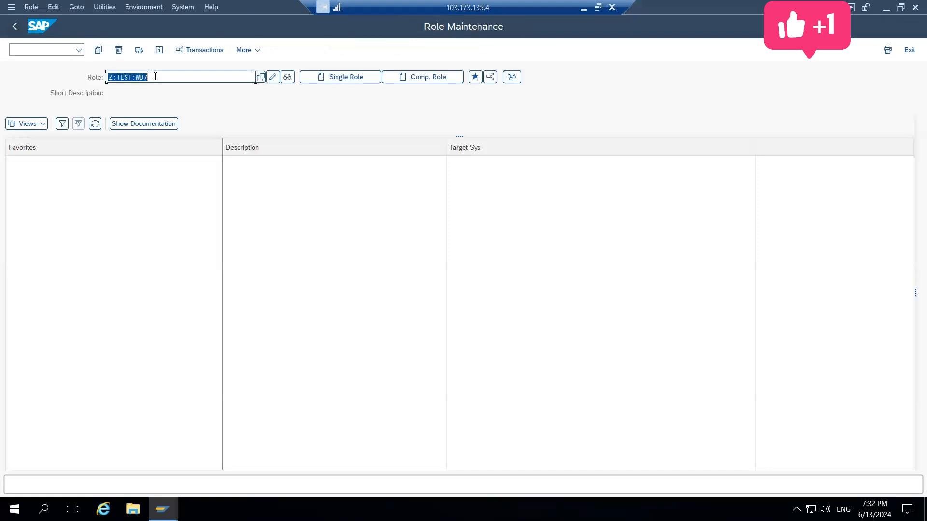
Open the master role X:TEST:WD7 in change mode and bring up its authorization data for editing
key("BackSpace")
key("Down")
key("Down")
key("Down")
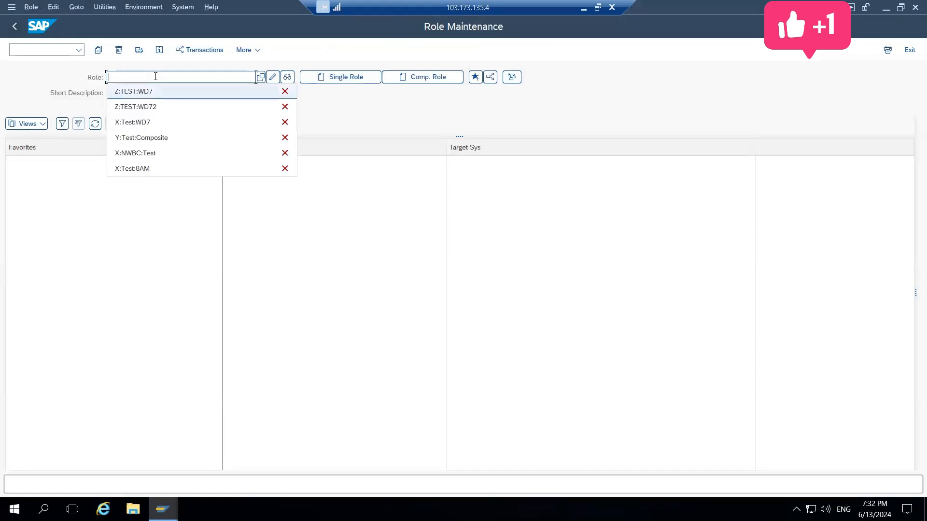
key("Return")
left_click(273, 78)
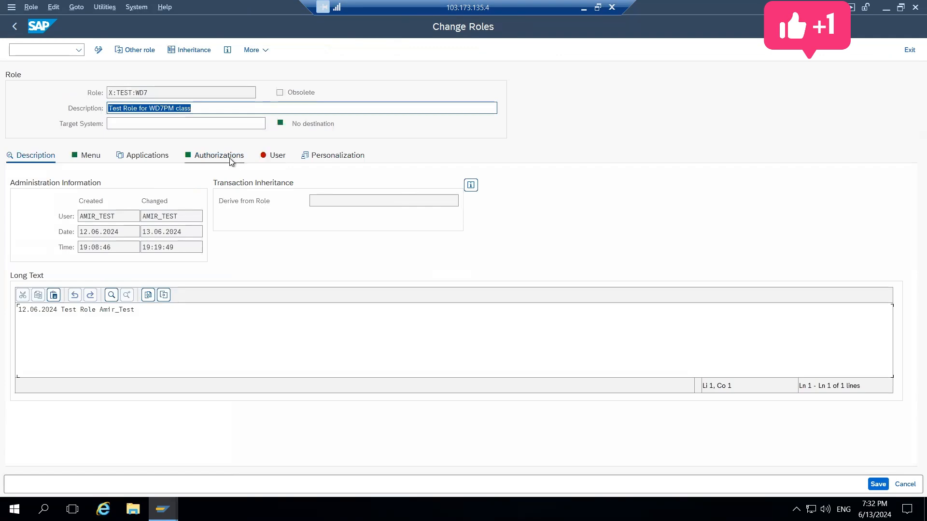
left_click(230, 158)
left_click(21, 355)
Generate the profile of X:TEST:WD7 and adjust its derived roles, ending back in Role Maintenance
left_click(114, 49)
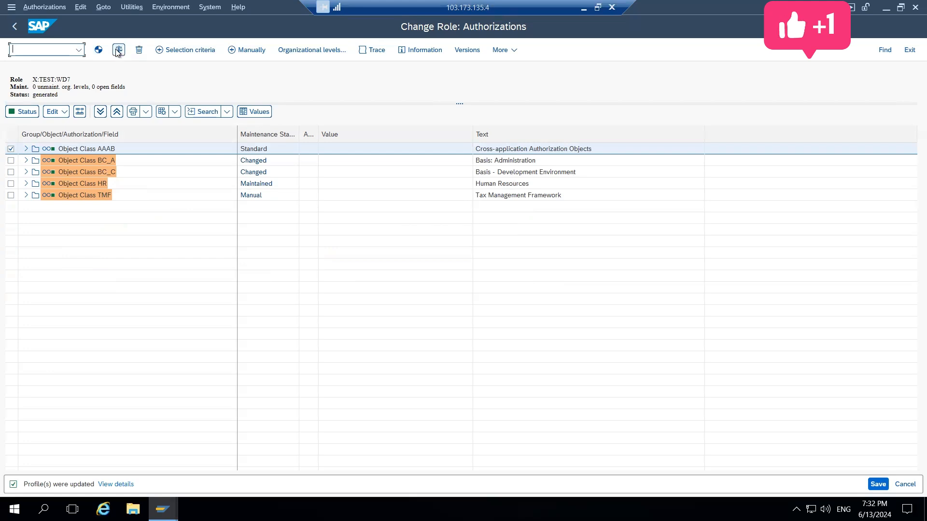
left_click(119, 50)
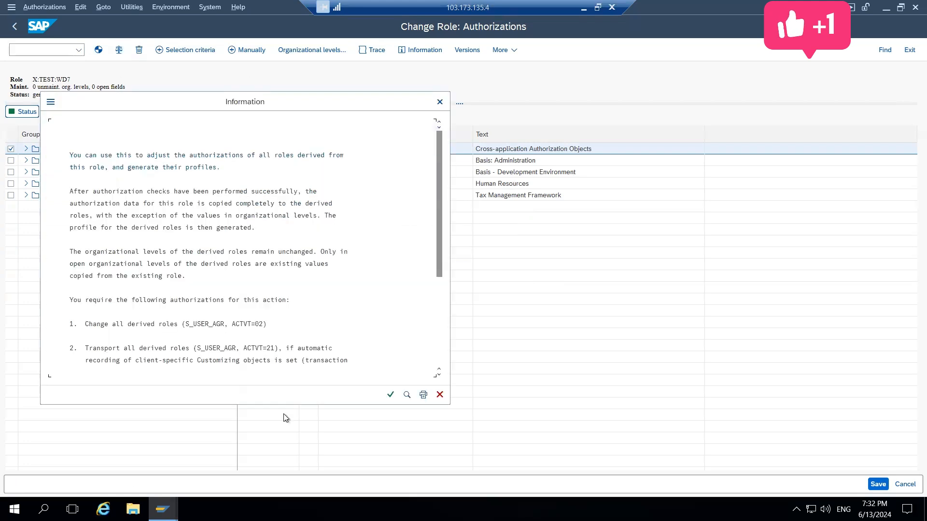
left_click(390, 395)
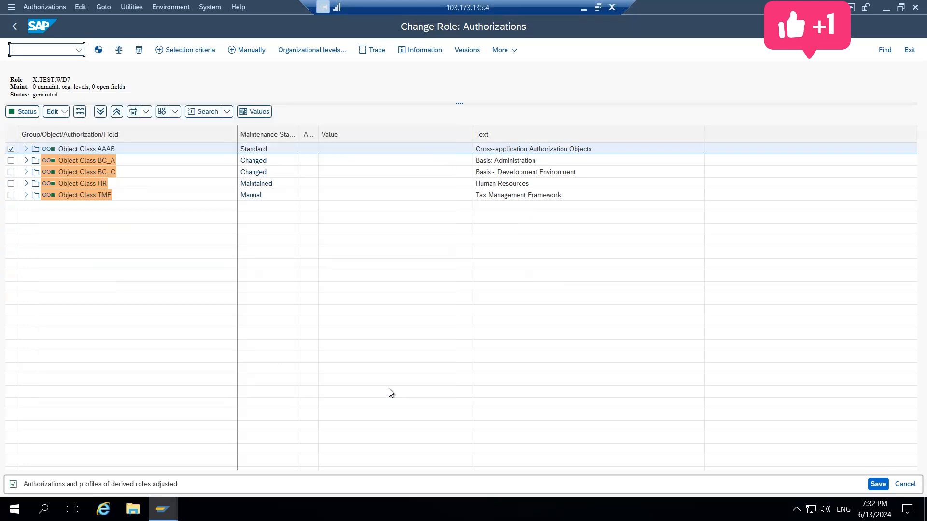
left_click(13, 25)
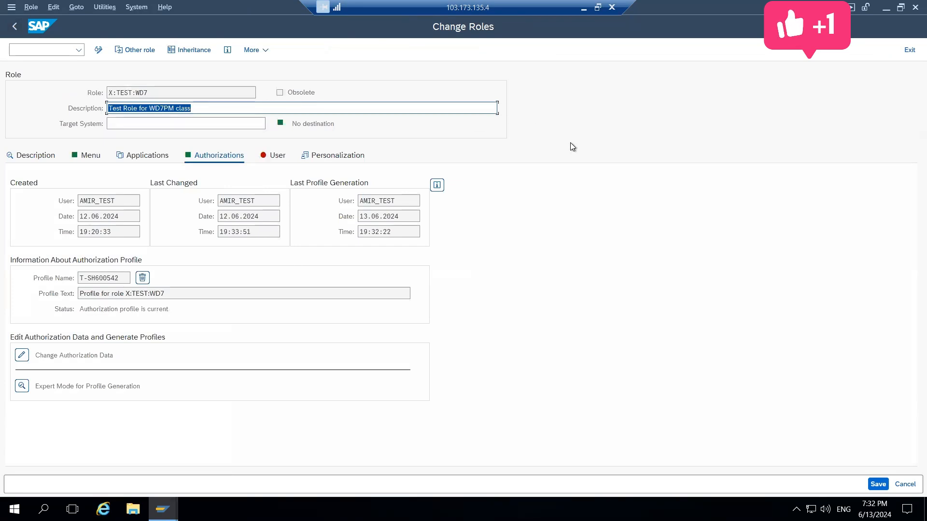
left_click(15, 26)
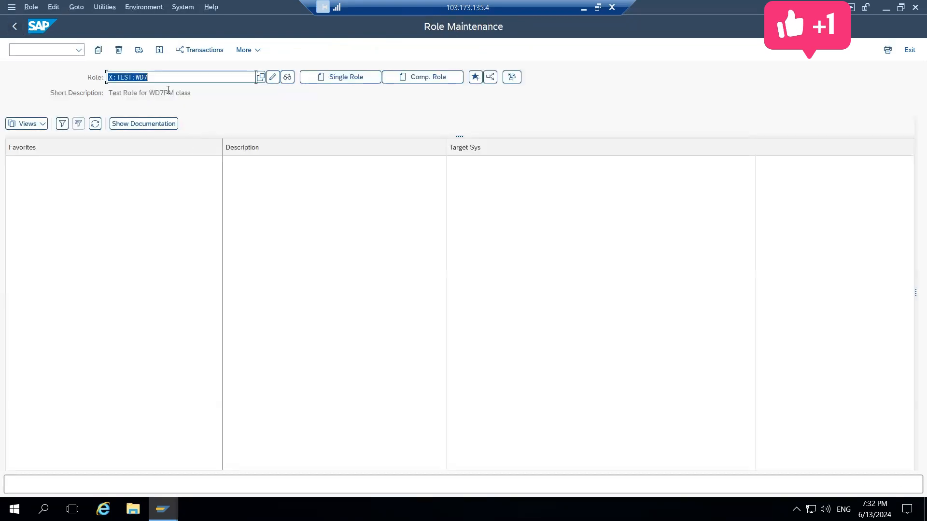
Reopen the derived role Z:TEST:WD7 in change mode and go to its authorization data
key("BackSpace")
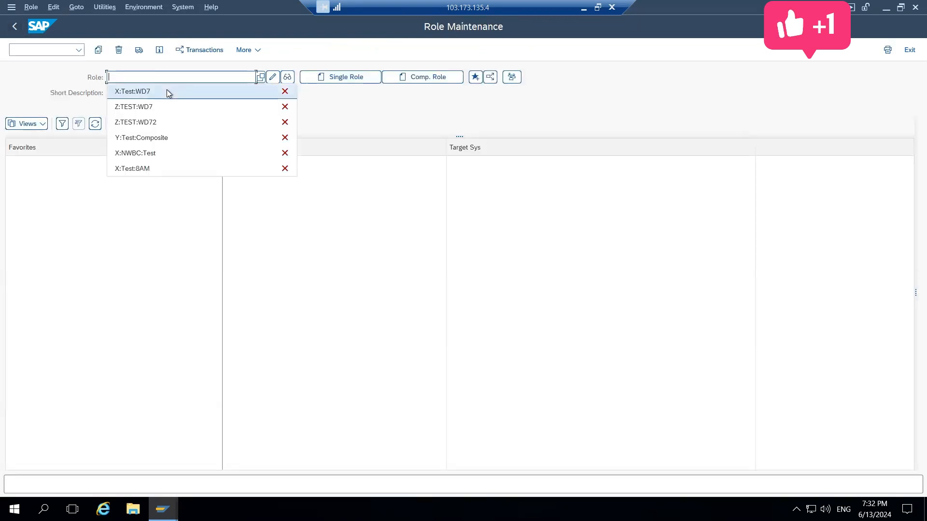
key("Down")
key("Return")
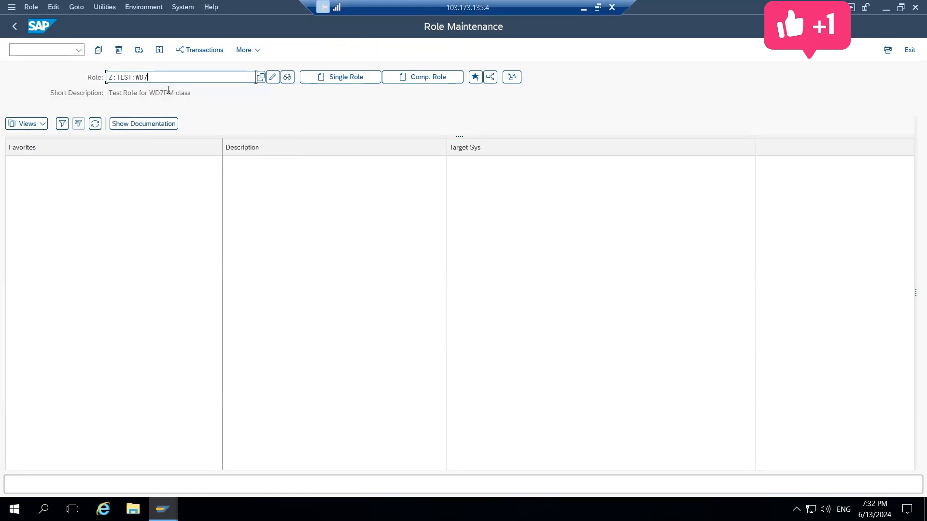
left_click(273, 77)
left_click(216, 162)
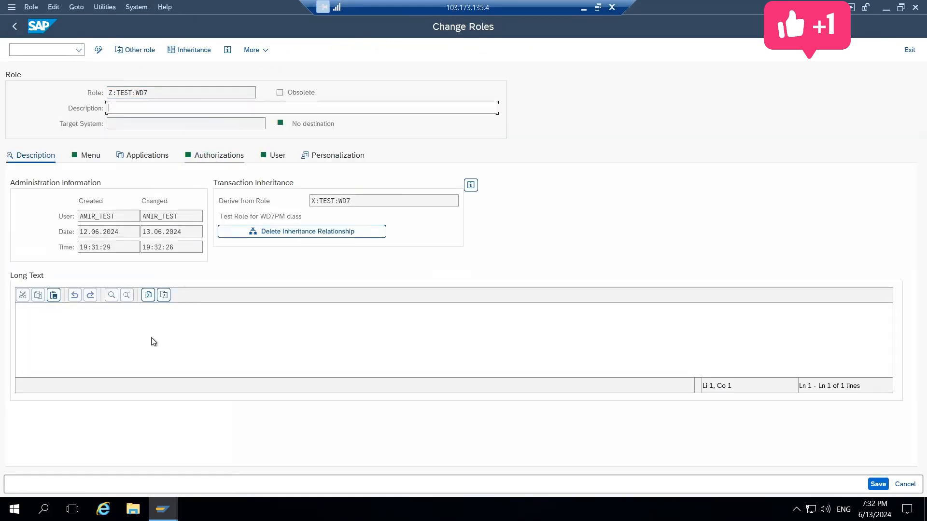
left_click(22, 356)
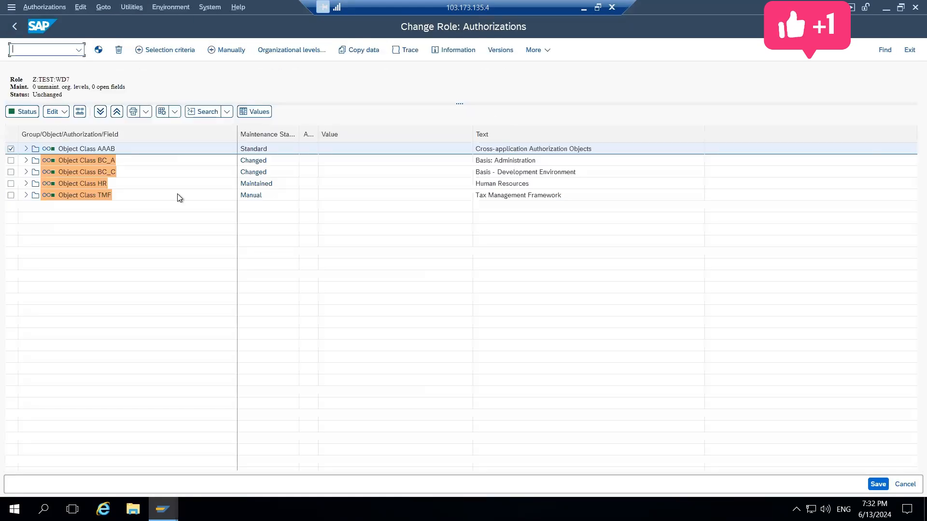
Examine the PLOG fields under HR, /TMF/SHAUP under TMF and the S_DEVELOP authorizations under BC_C
left_click(26, 184)
left_click(34, 195)
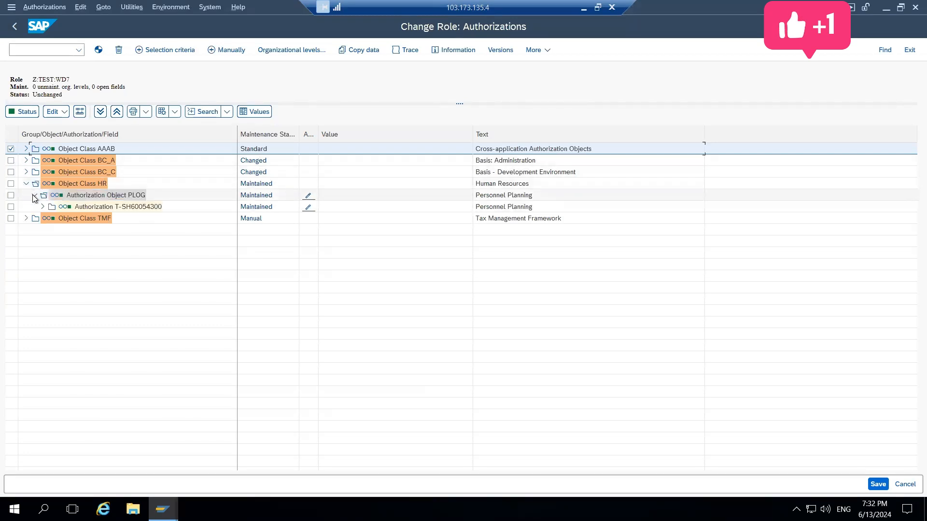
left_click(43, 206)
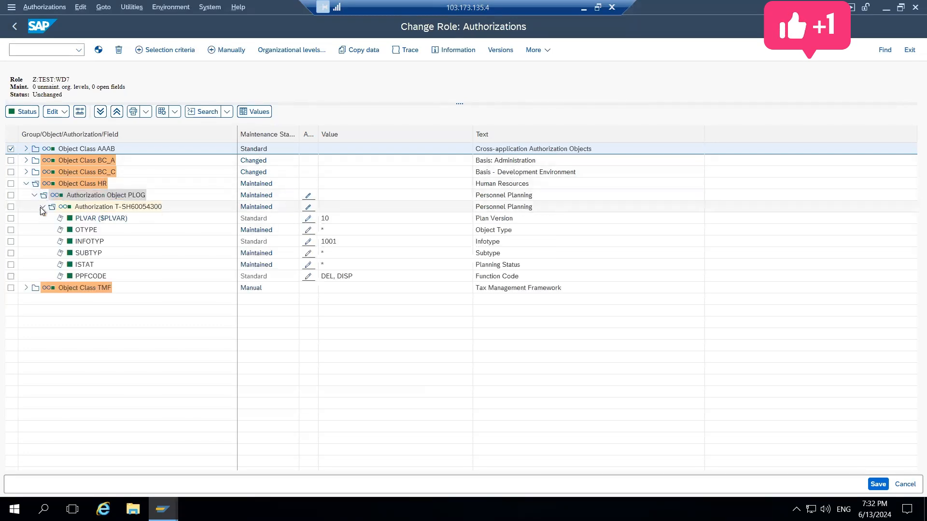
left_click(23, 286)
left_click(35, 301)
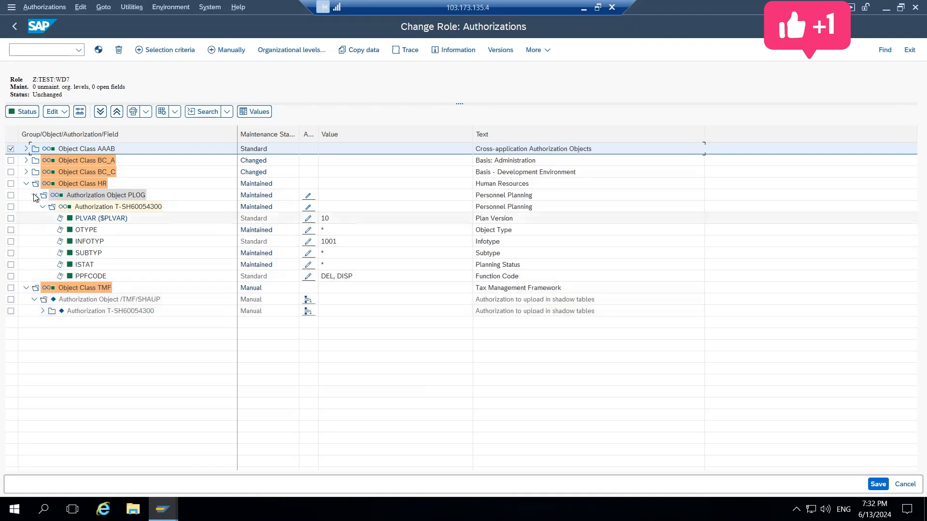
left_click(27, 172)
left_click(27, 173)
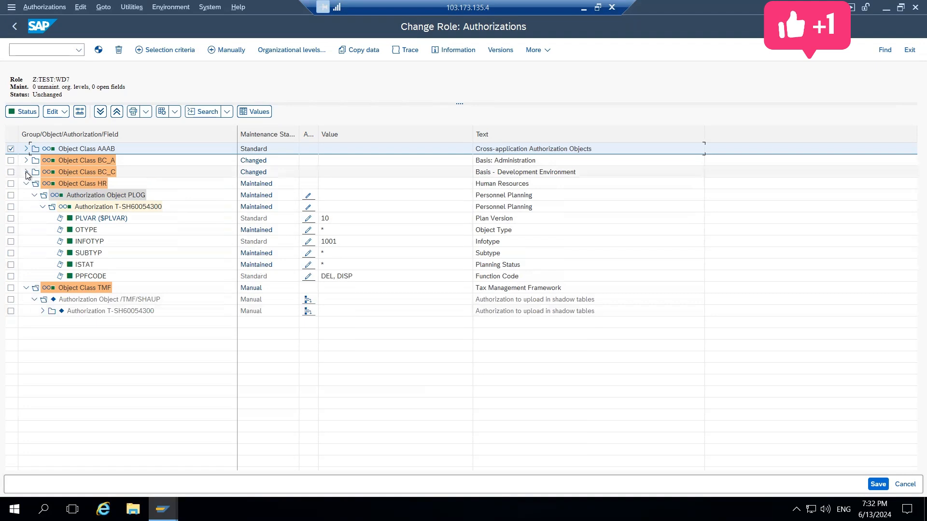
left_click(26, 172)
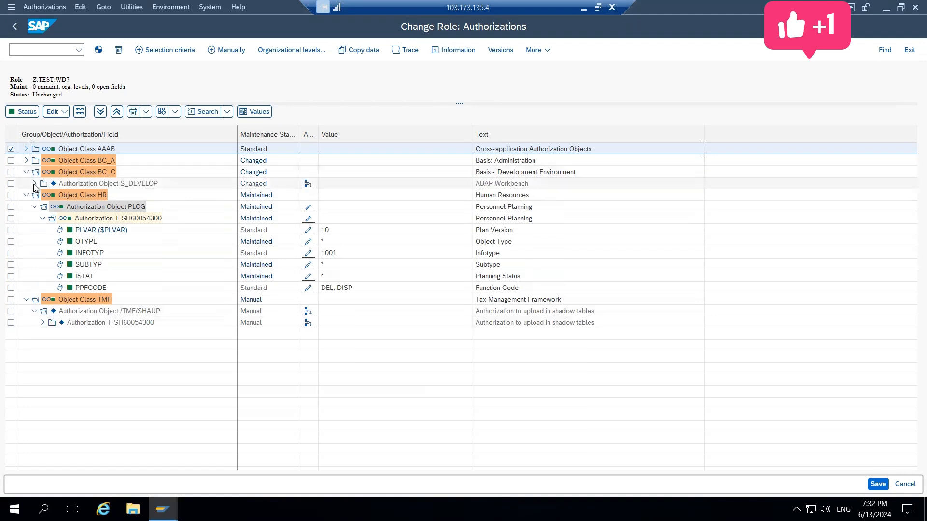
left_click(35, 184)
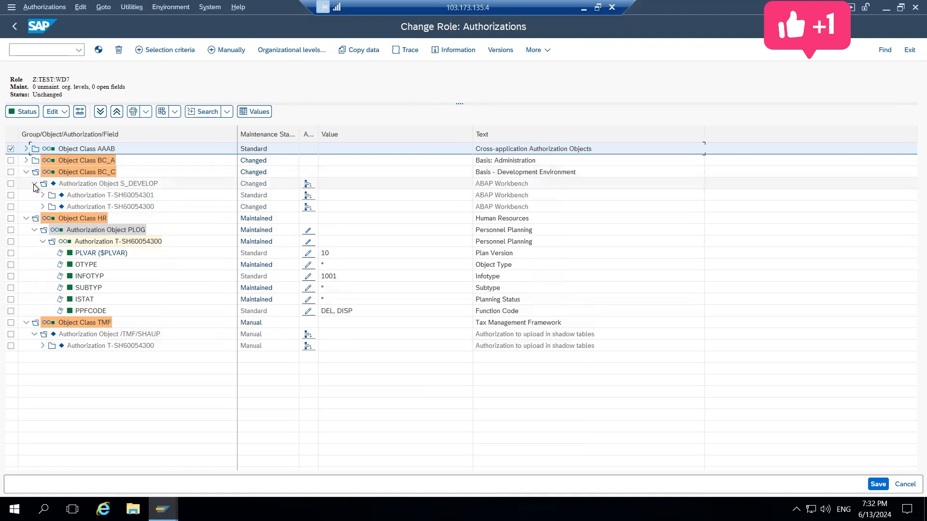
Expand object class BC_A and deactivate the authorization object S_USER_AUT
left_click(26, 160)
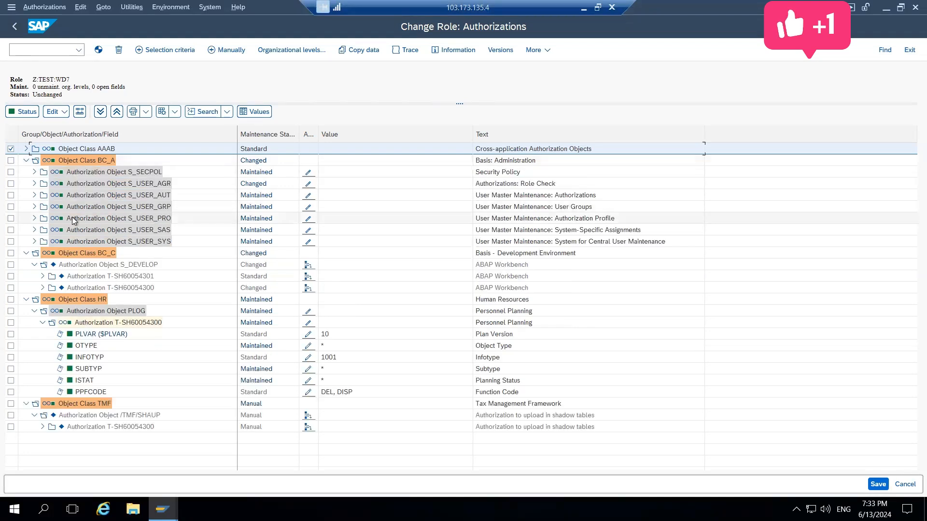
left_click(307, 195)
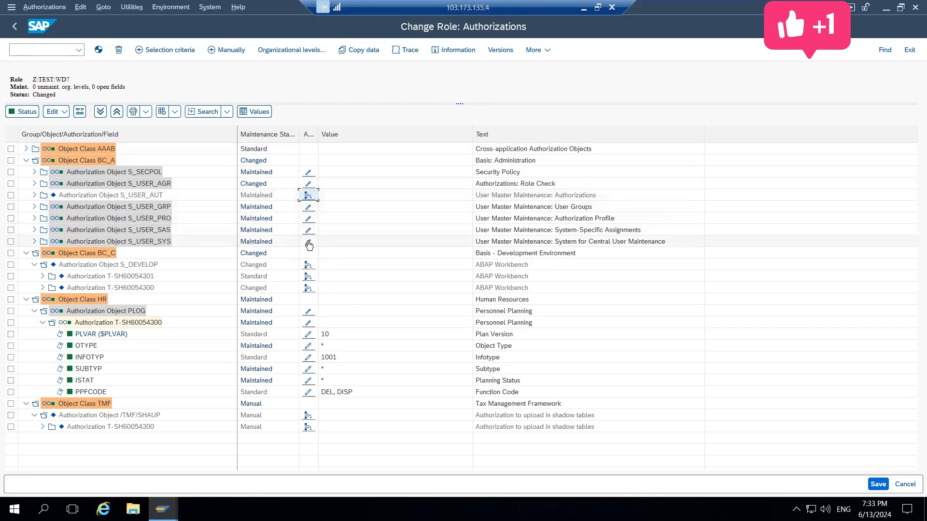
Inspect the field values of SUBTYP and ISTAT under authorization object PLOG, closing them unchanged
left_click(308, 368)
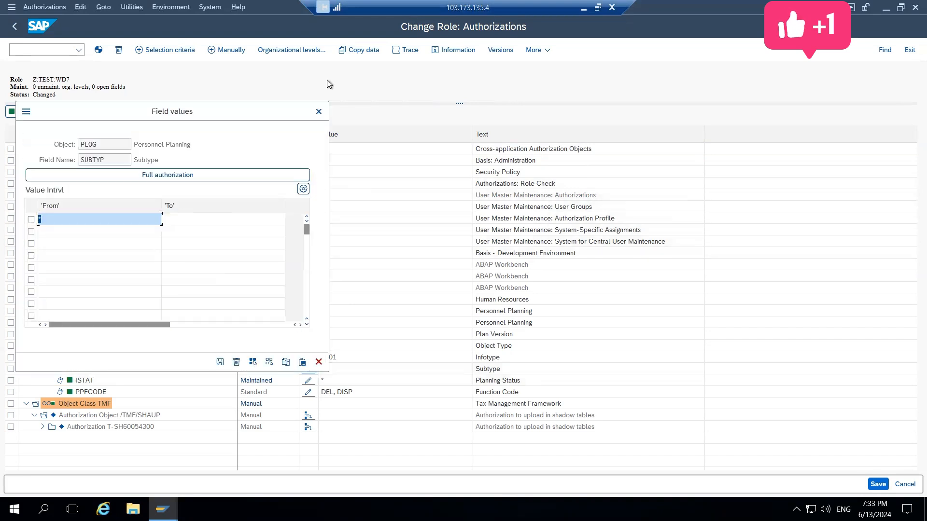
left_click(318, 112)
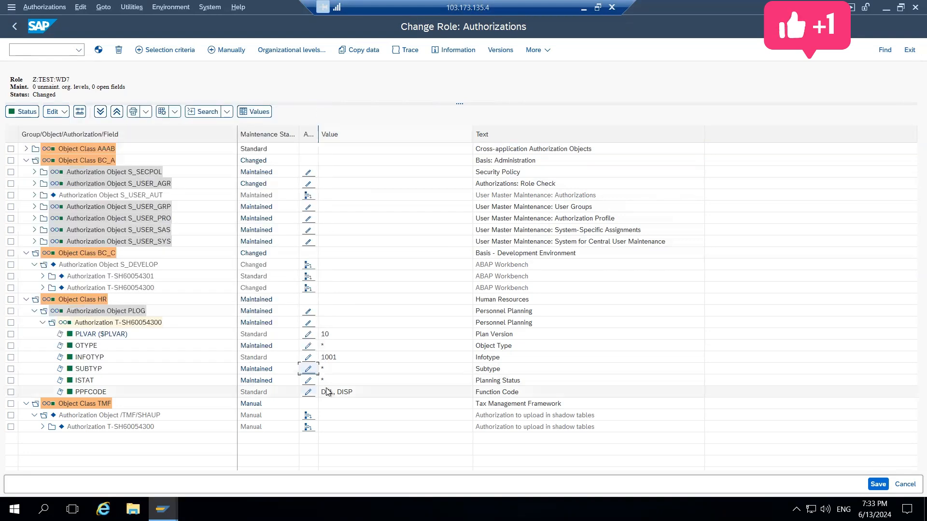
left_click(308, 380)
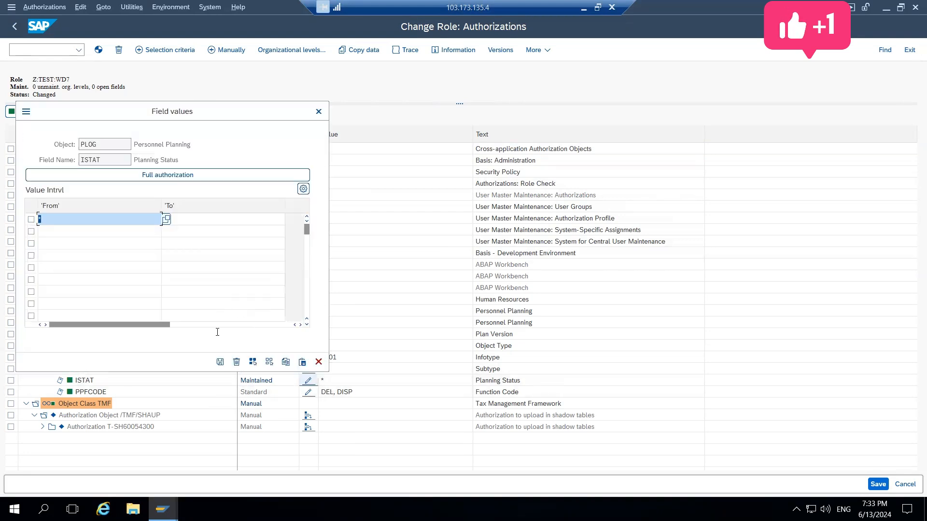
left_click(216, 359)
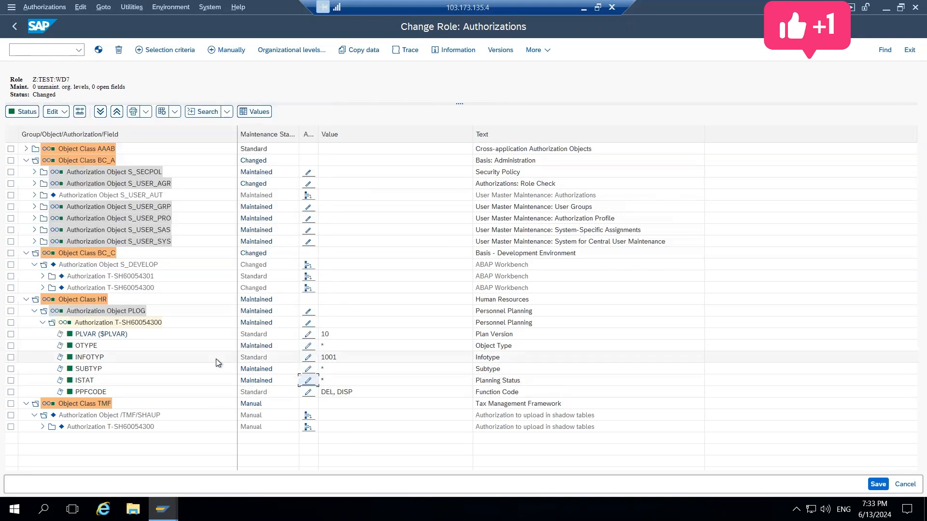
left_click(308, 380)
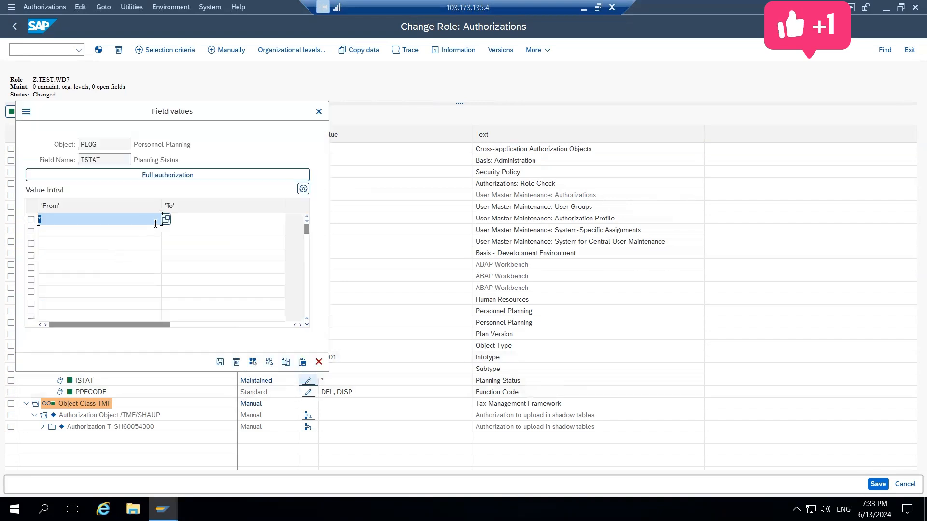
left_click(318, 111)
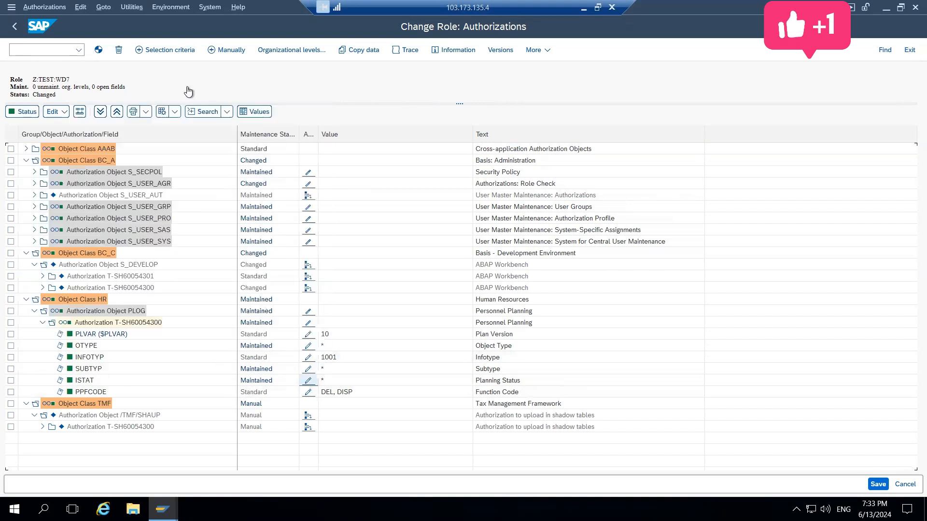
Leave the authorization data of Z:TEST:WD7 without saving or generating the profile and return to Role Maintenance
left_click(14, 26)
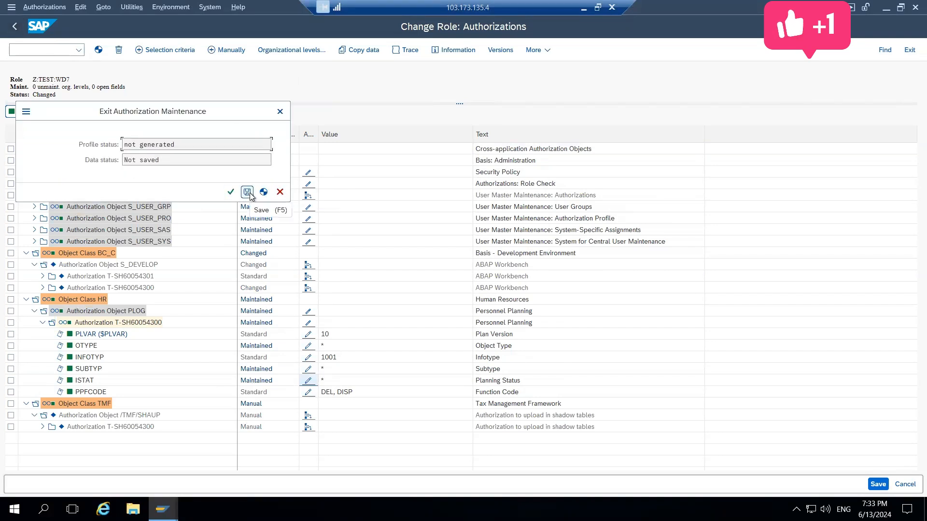
left_click(231, 193)
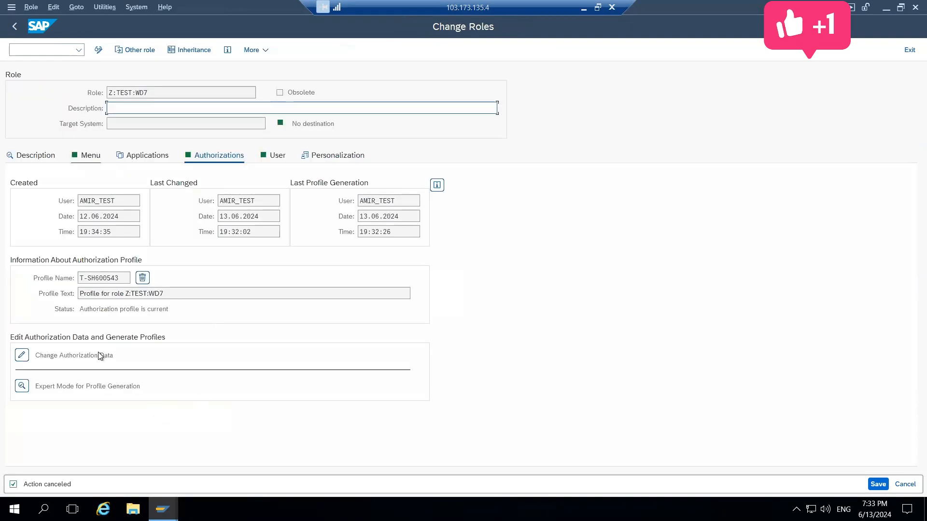
left_click(16, 25)
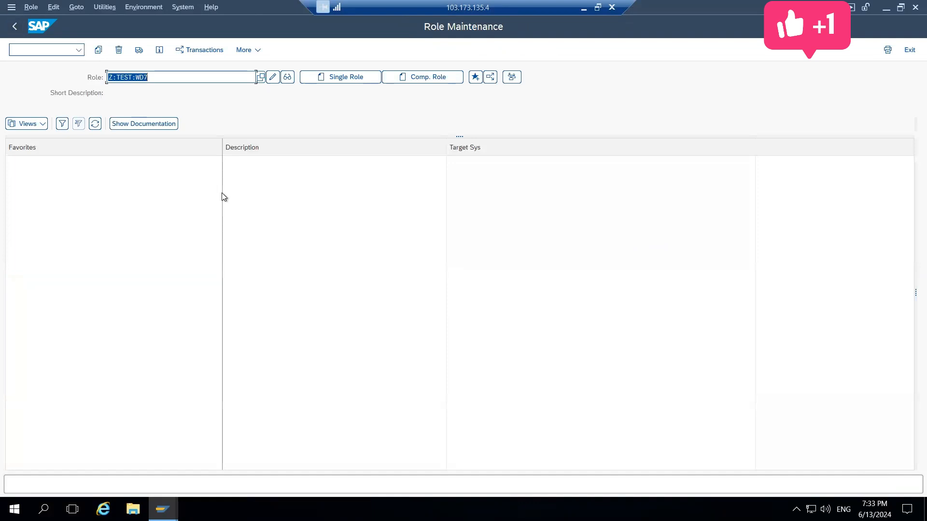
left_click(428, 198)
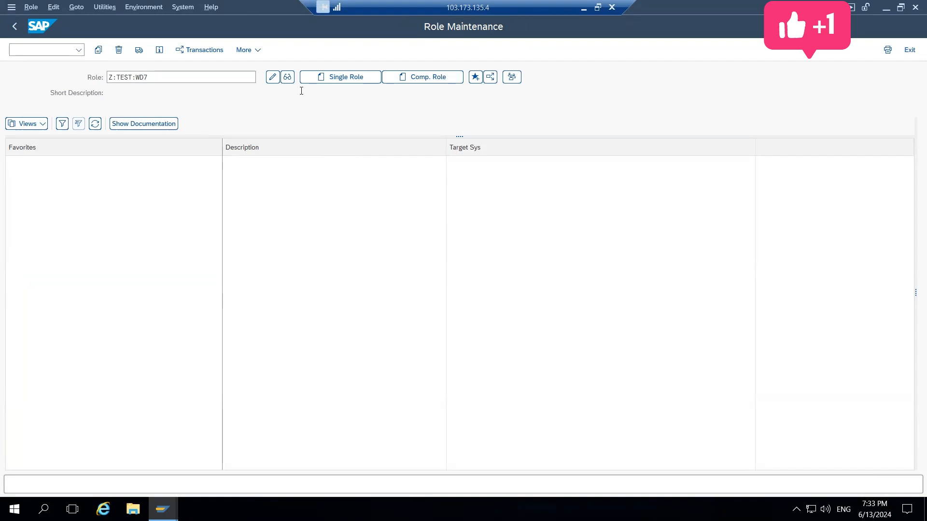
left_click(458, 136)
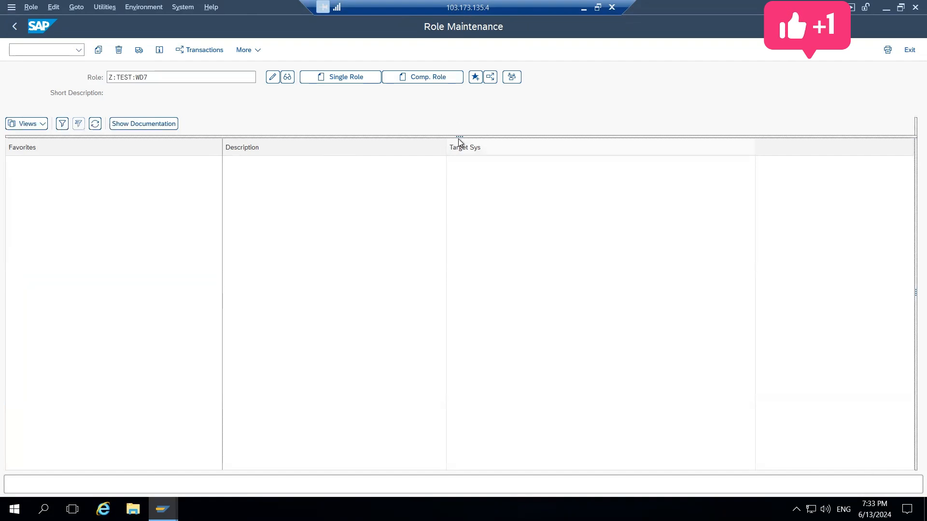
Switch to the SAP Security notes in Word and review the sections on org fields, auth object status and deleting auth objects
left_click(589, 8)
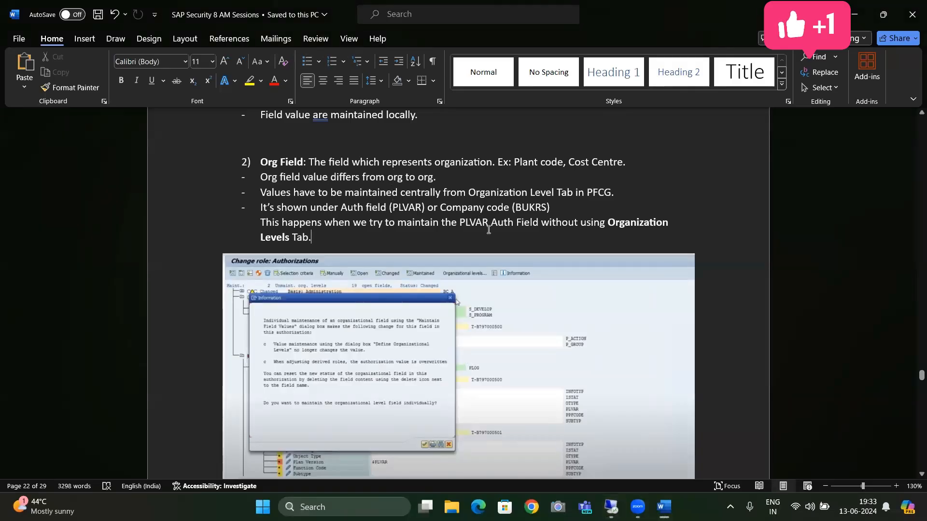
scroll(488, 231, "down", 10)
left_click(488, 231)
scroll(487, 232, "up", 8)
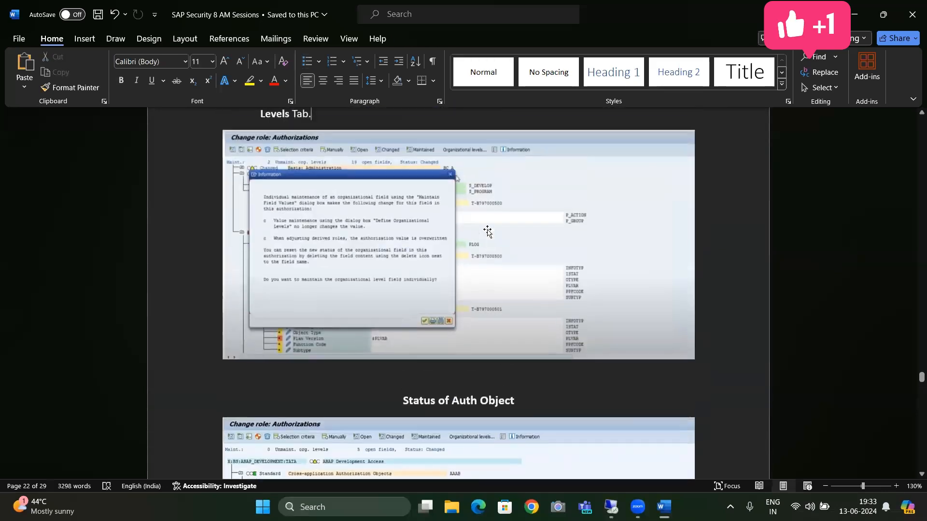
left_click(487, 232)
key("Down")
key("Down")
key("Down")
key("Down")
key("Down")
key("Down")
key("Down")
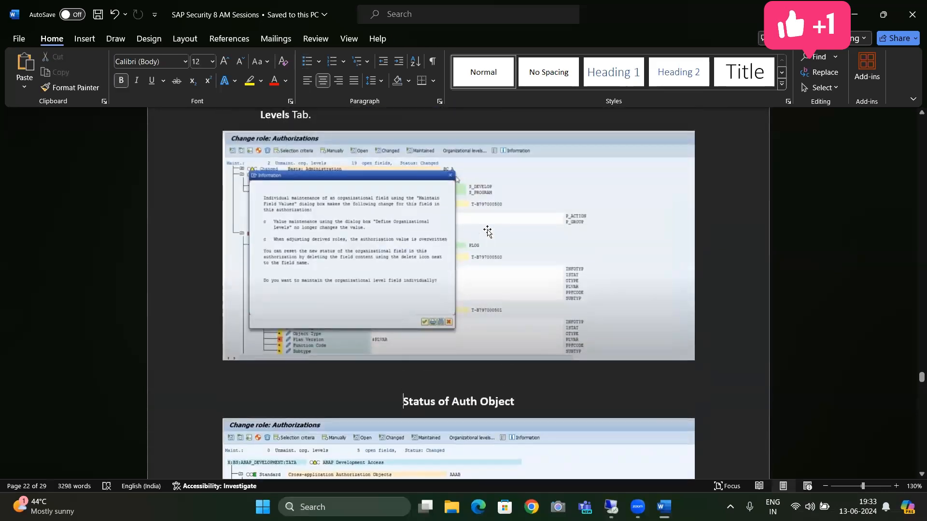
key("Down")
key("Down")
key("Down")
key("Down")
key("Down")
key("Down")
key("Down")
key("Down")
key("Down")
key("Down")
key("Down")
key("Down")
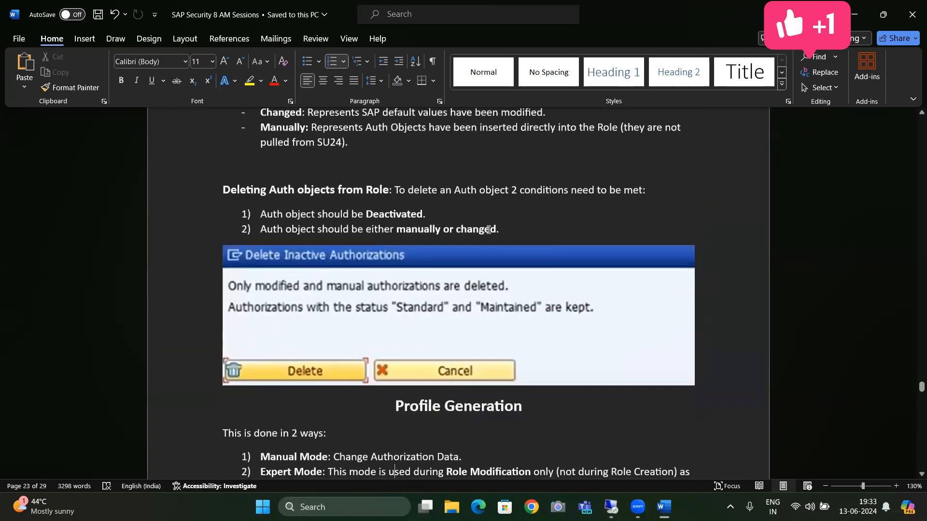
key("Up")
key("Up")
key("Up")
key("Up")
key("Up")
key("Up")
key("Up")
key("Up")
key("Up")
key("Up")
key("Up")
key("Up")
key("Up")
key("Up")
key("Up")
key("Up")
key("Up")
key("Up")
key("Up")
key("Up")
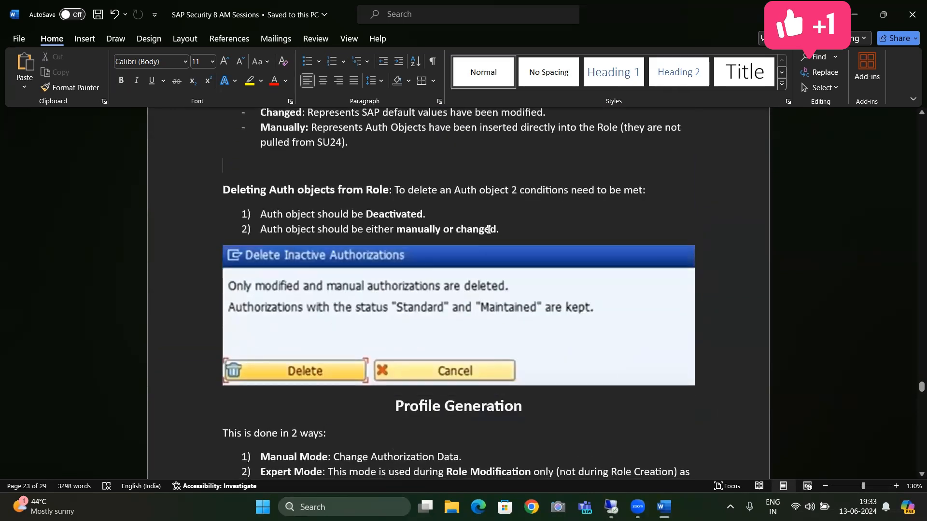
scroll(487, 231, "up", 6)
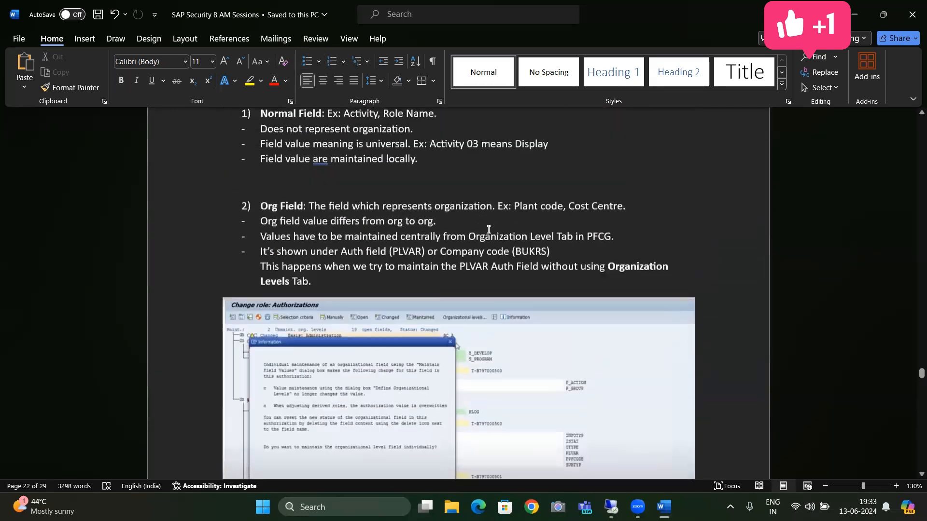
key("Down")
key("Down")
key("Down")
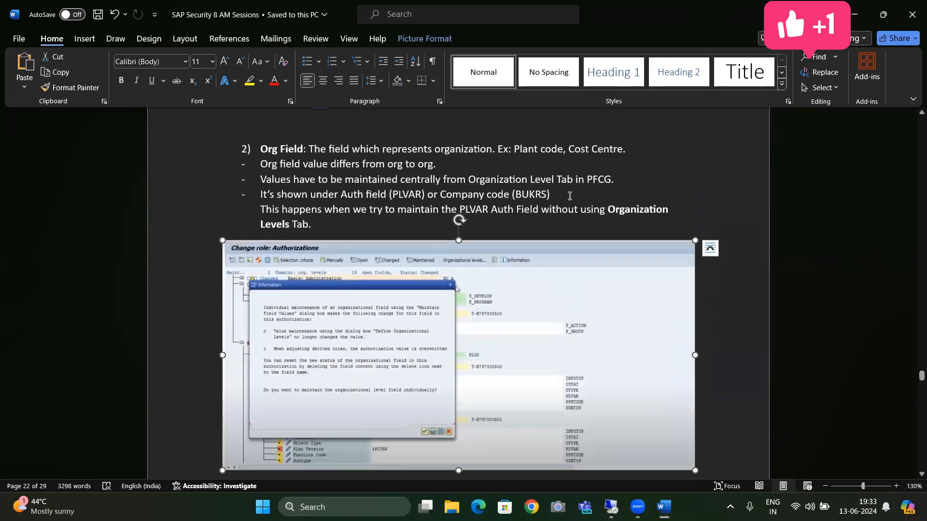
Append "or Pla Version ($PLVAR)." after "Company code (BUKRS)" in the Org Field notes and save the document
left_click(569, 196)
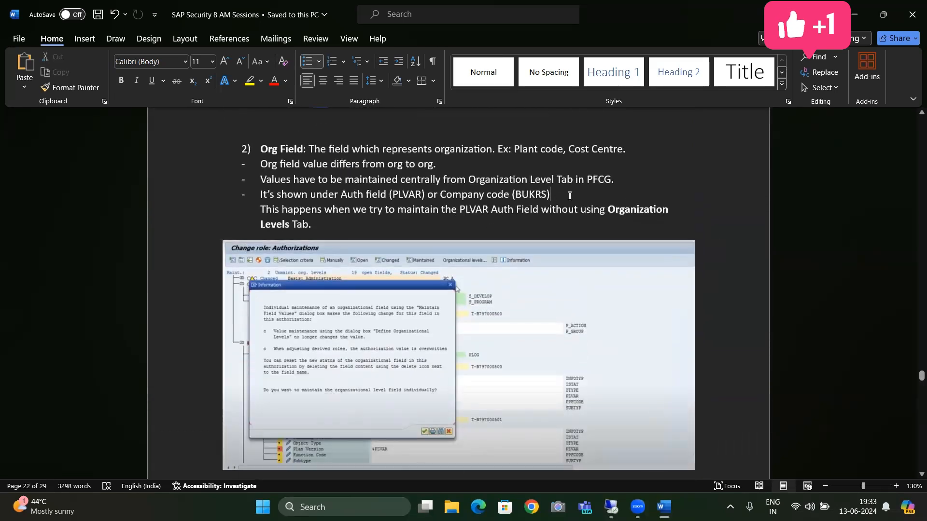
type("or Pla Version ")
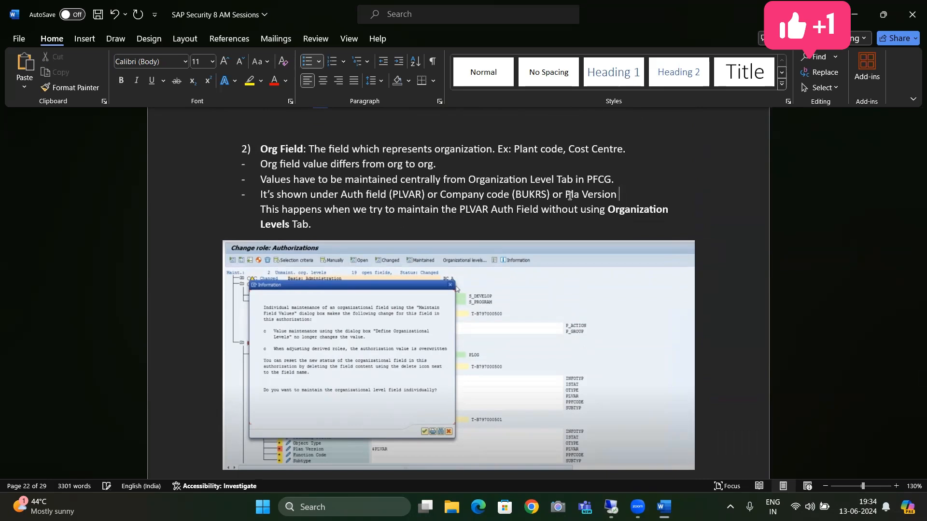
type("($PLVAR).")
key("ctrl+s")
key("Down")
key("Up")
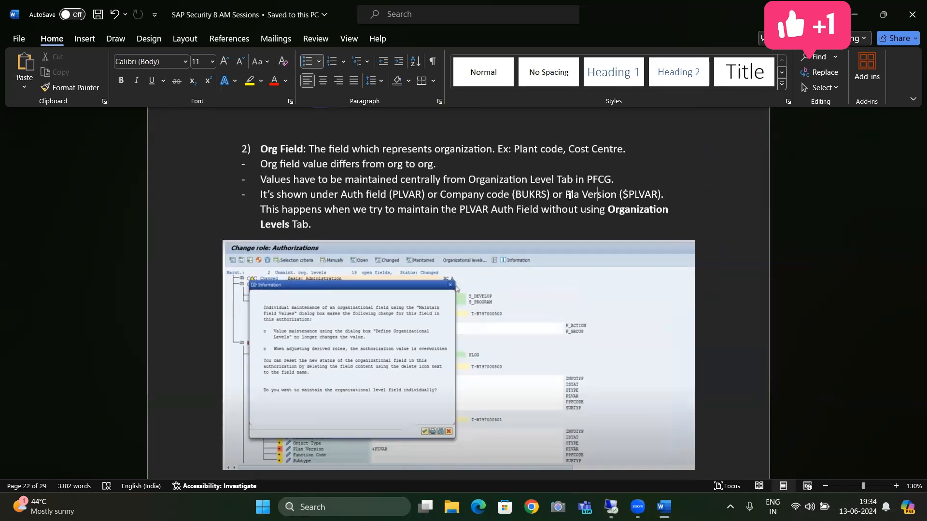
Correct "Pla Version" to "Plan Version" in the Org Field notes and save the document
left_click(579, 194)
type("n")
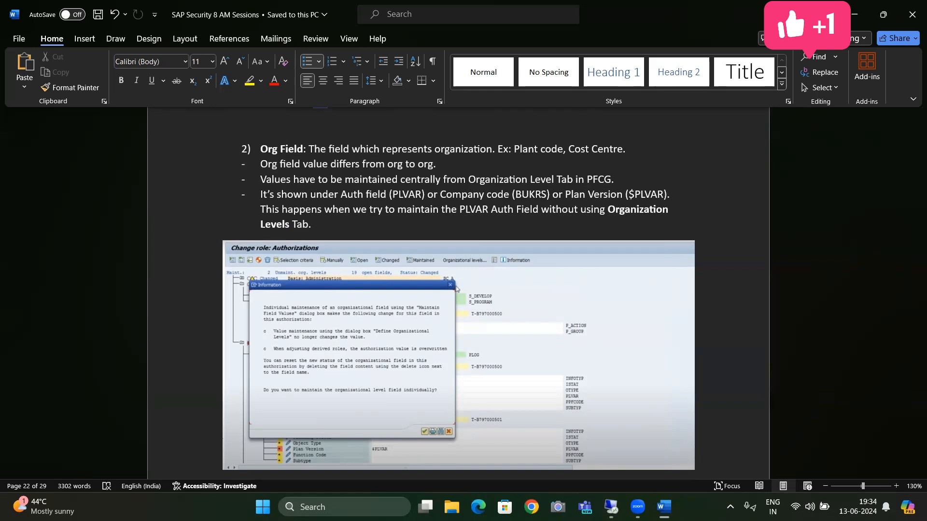
key("ctrl+s")
key("Down")
key("Down")
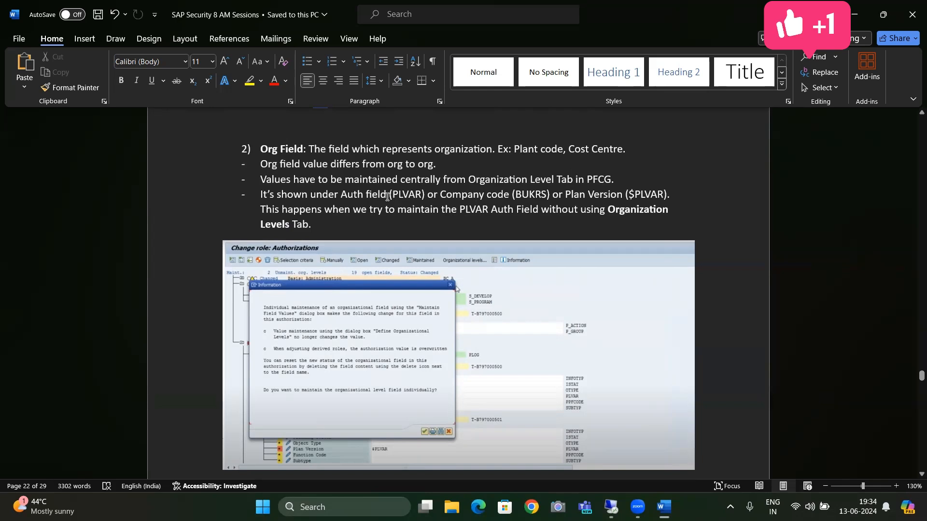
Insert "Plant Version" before "(PLVAR)" in the Auth field line of the Org Field notes and save the document
left_click_drag(679, 195, 445, 210)
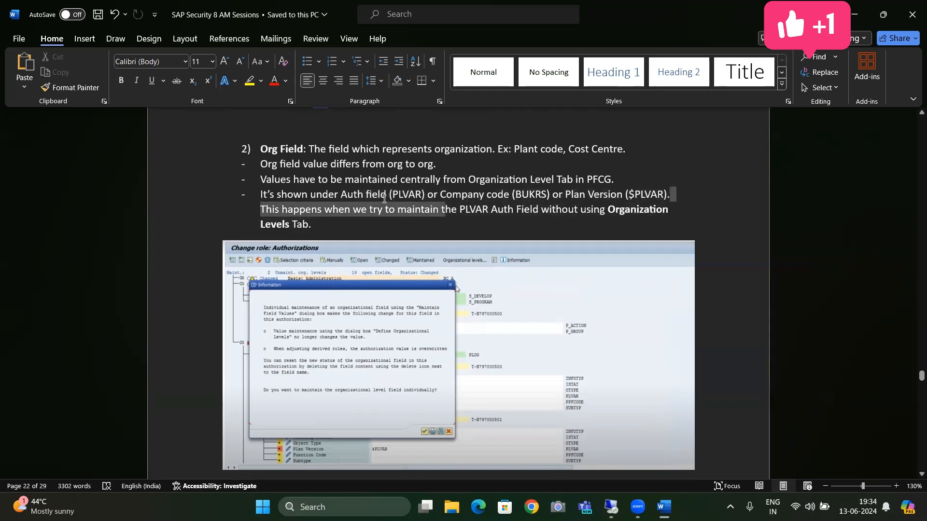
left_click_drag(385, 198, 344, 191)
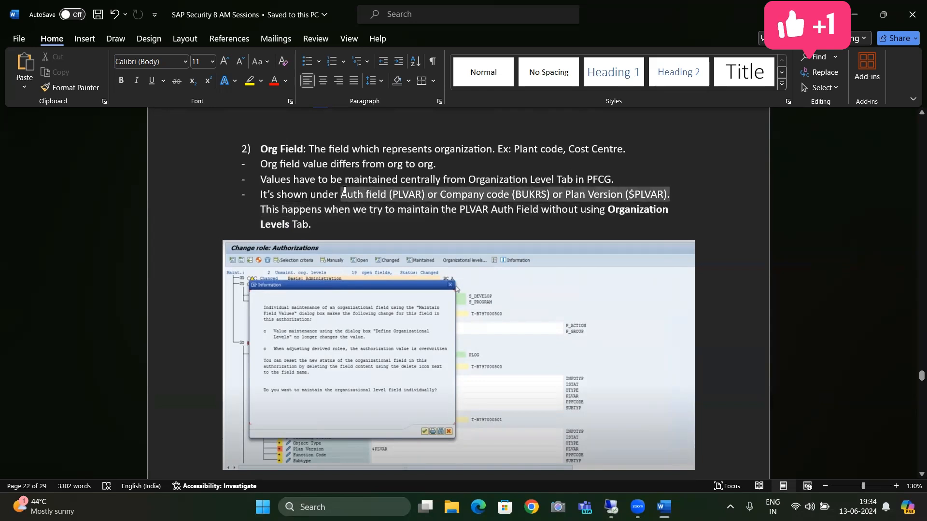
left_click(389, 194)
type("Plant")
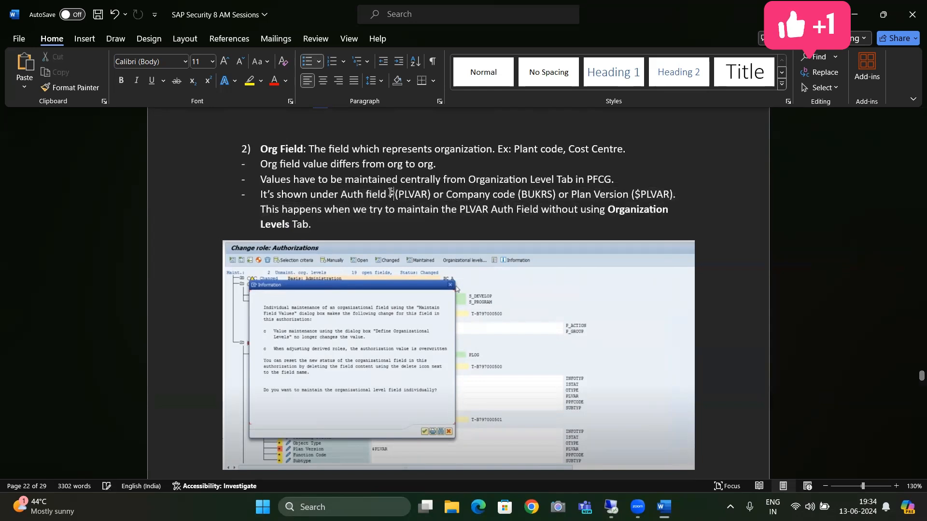
type(" Version")
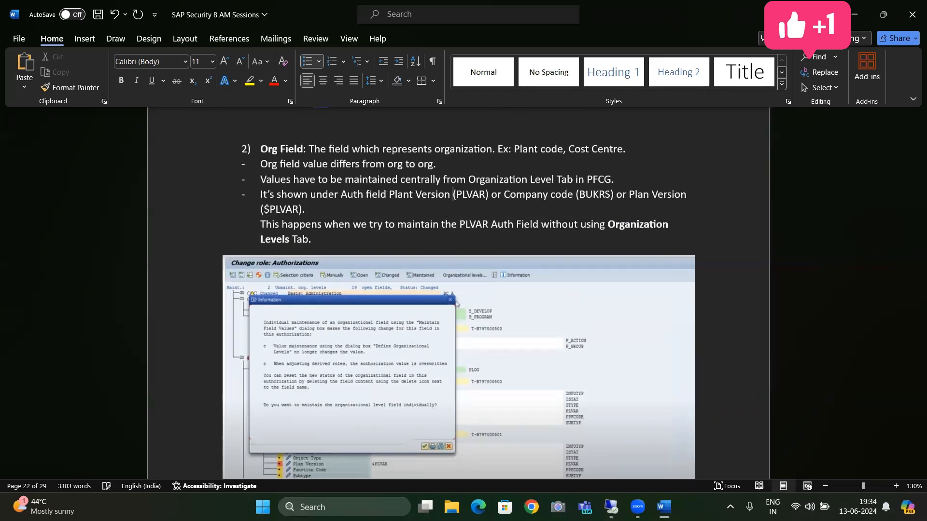
key("ctrl+s")
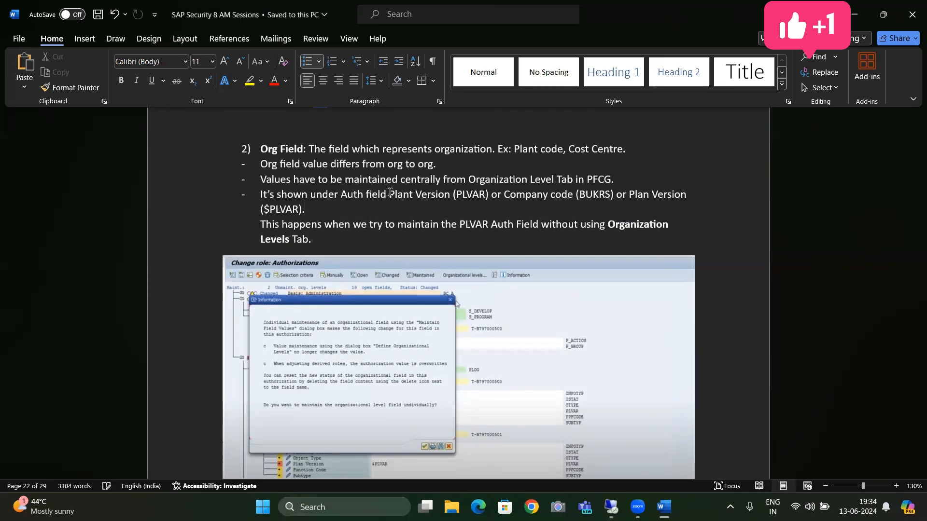
key("Left")
Review the Org Field notes with their information dialog screenshot and the Status of Auth Object section, including the Standard status
left_click(670, 235)
scroll(670, 236, "down", 12)
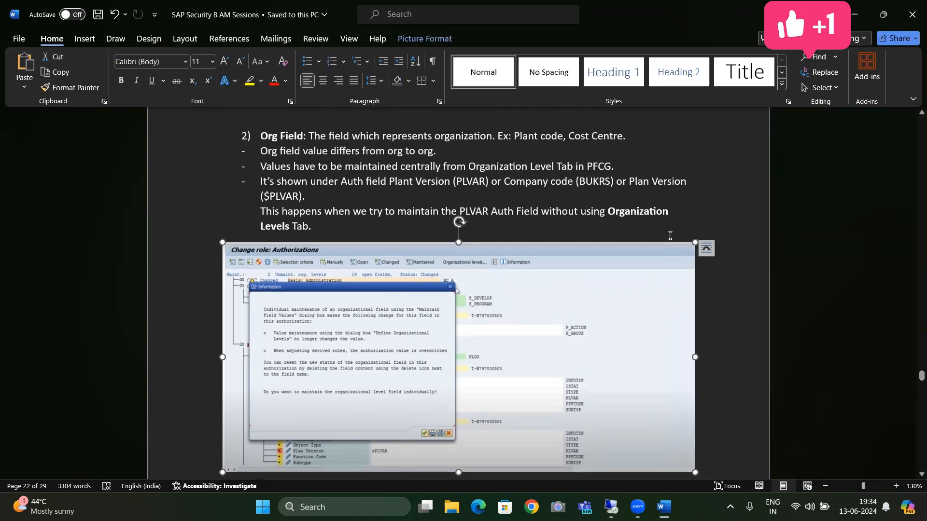
key("Up")
key("Up")
key("Up")
key("Up")
key("Up")
key("Up")
key("Up")
key("Up")
key("Up")
key("Up")
key("Up")
key("Up")
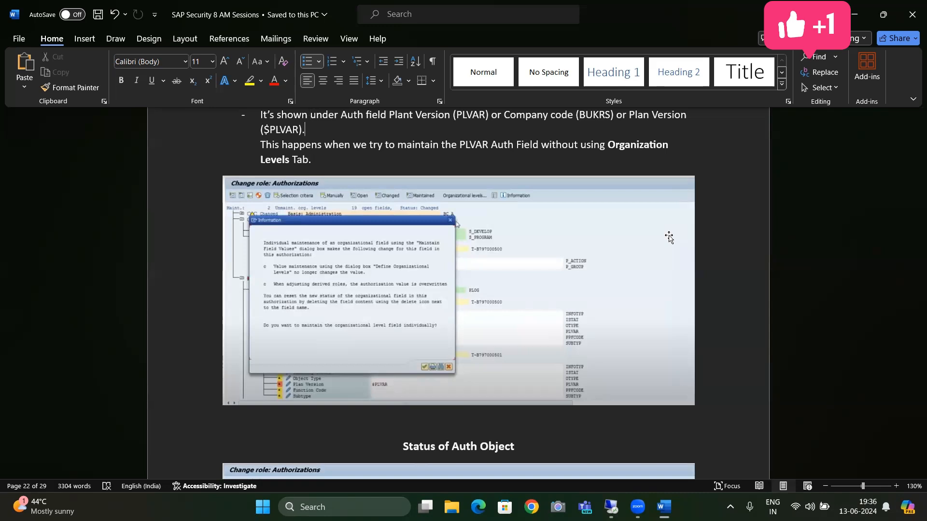
scroll(669, 237, "down", 9)
scroll(669, 237, "up", 5)
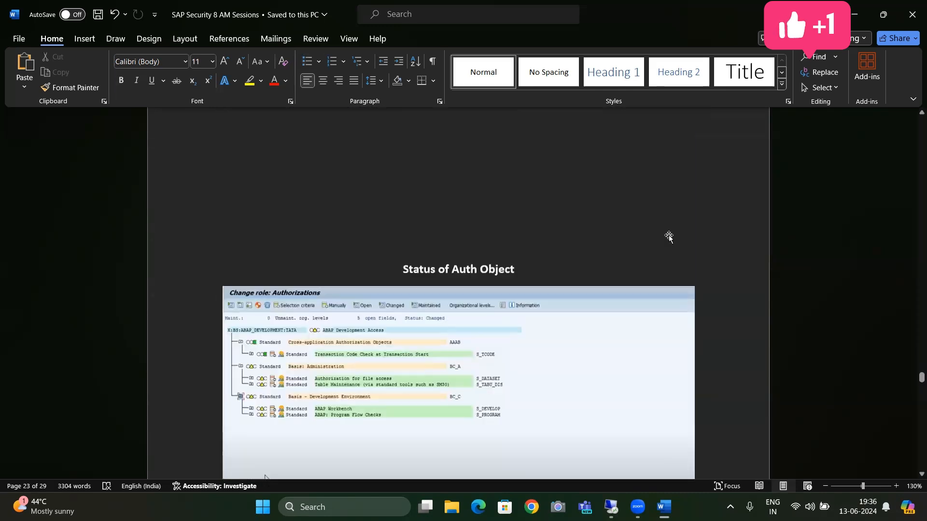
scroll(668, 237, "up", 4)
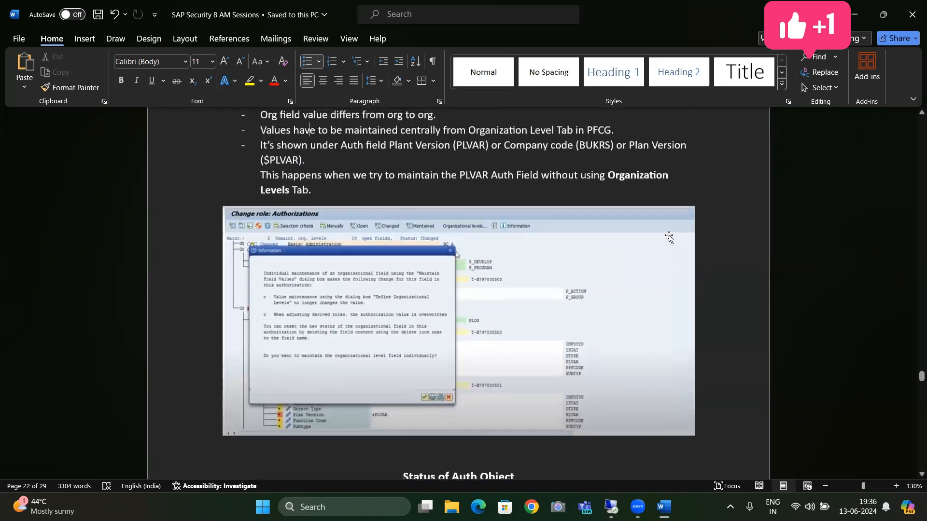
left_click(669, 237)
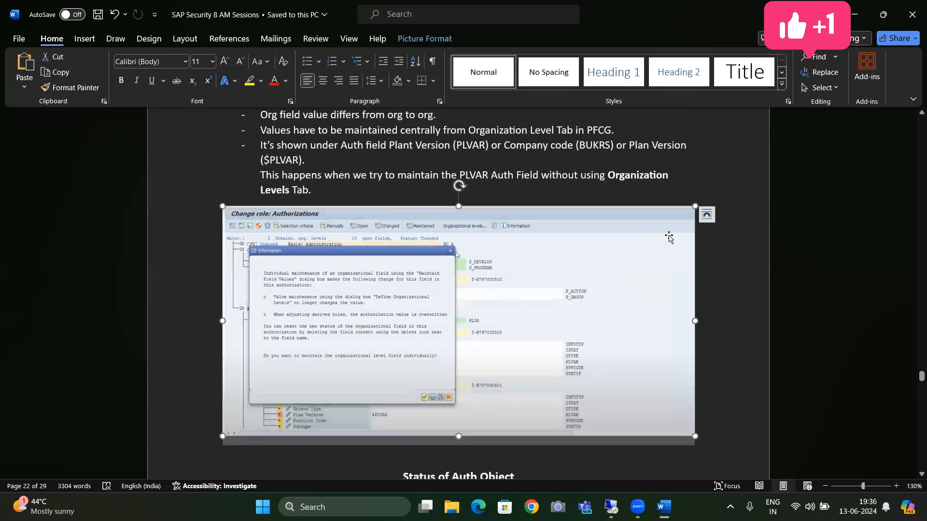
key("Down")
key("Down")
key("Down")
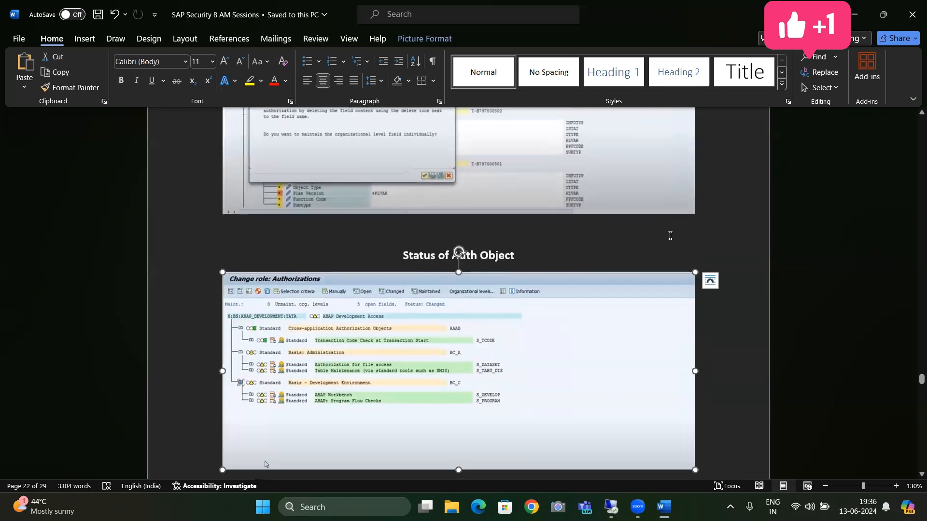
key("Down")
key("Down")
key("Down")
key("Up")
key("Up")
key("Up")
key("Up")
key("Up")
key("Up")
key("Up")
key("Up")
key("Up")
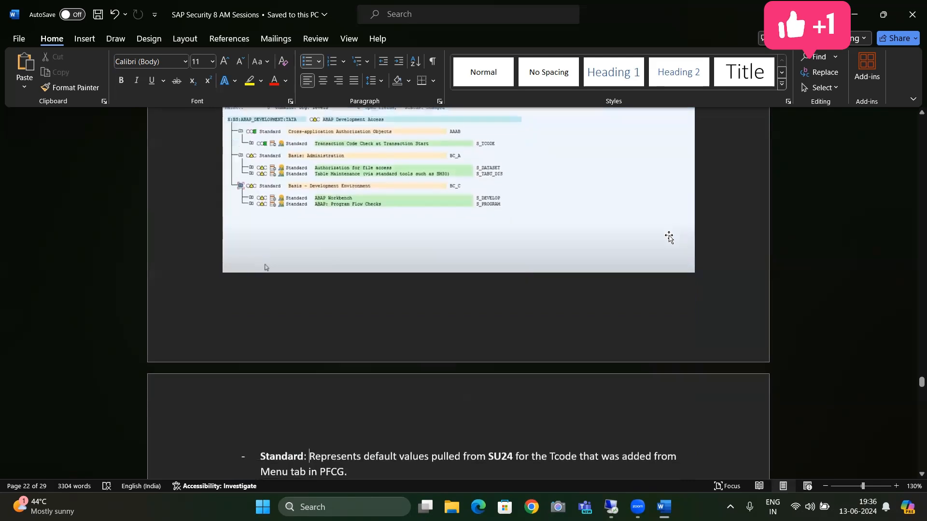
Review the Maintained, Changed and Manually status definitions and the conditions for deleting auth objects from a role in the notes
key("Down")
key("Down")
key("Down")
key("Down")
key("Down")
key("Down")
key("Down")
key("Down")
key("Down")
key("Down")
key("Down")
key("Down")
key("Down")
key("Down")
key("Down")
key("Down")
key("Down")
key("Down")
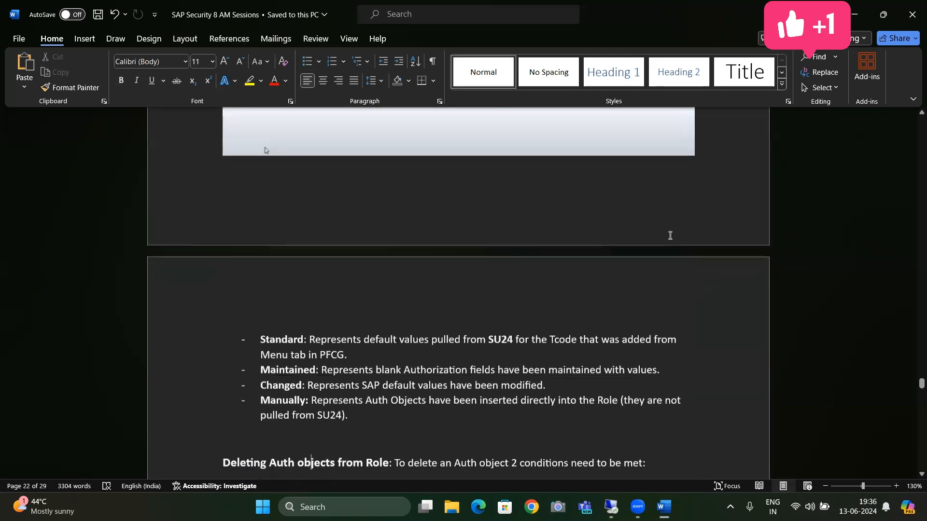
key("Down")
key("Down")
key("Down")
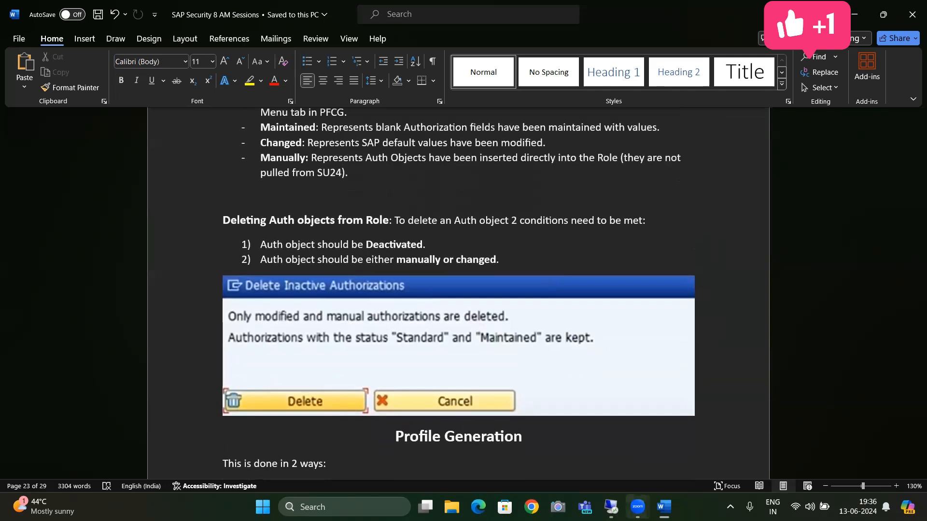
left_click(455, 238)
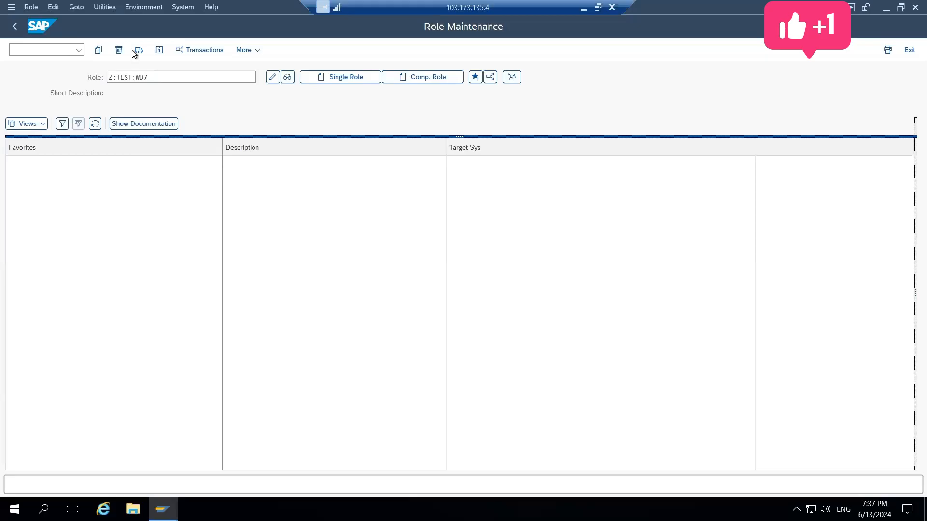
In SAP Role Maintenance, open role X:TEST:WD7 for change and display its authorization data
left_click(146, 72)
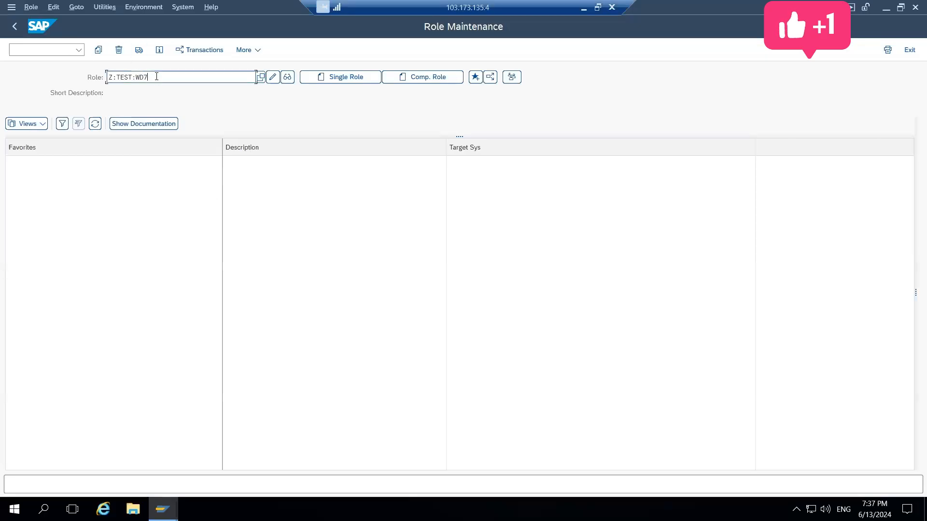
key("BackSpace")
key("BackSpace")
key("BackSpace")
key("BackSpace")
key("BackSpace")
key("BackSpace")
key("BackSpace")
key("BackSpace")
key("BackSpace")
key("BackSpace")
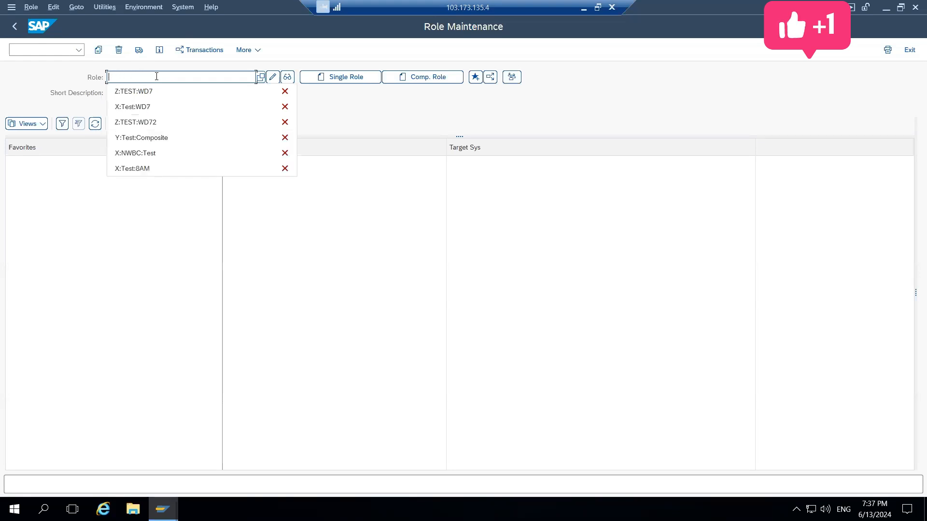
key("Down")
key("Down")
key("Down")
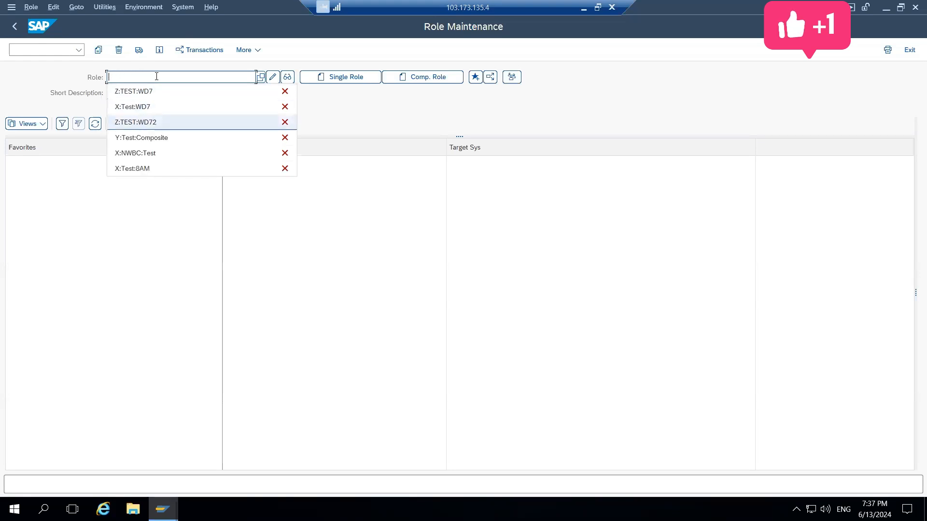
key("Up")
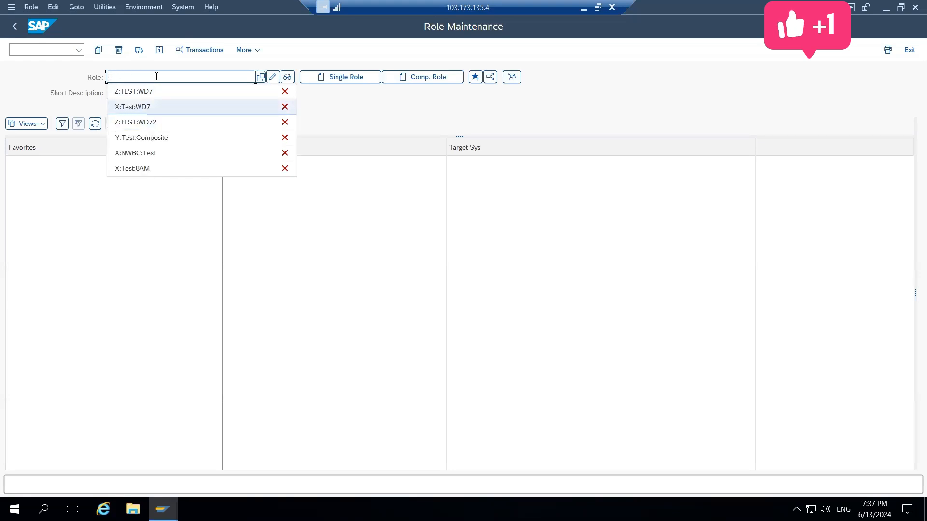
key("Return")
left_click(273, 78)
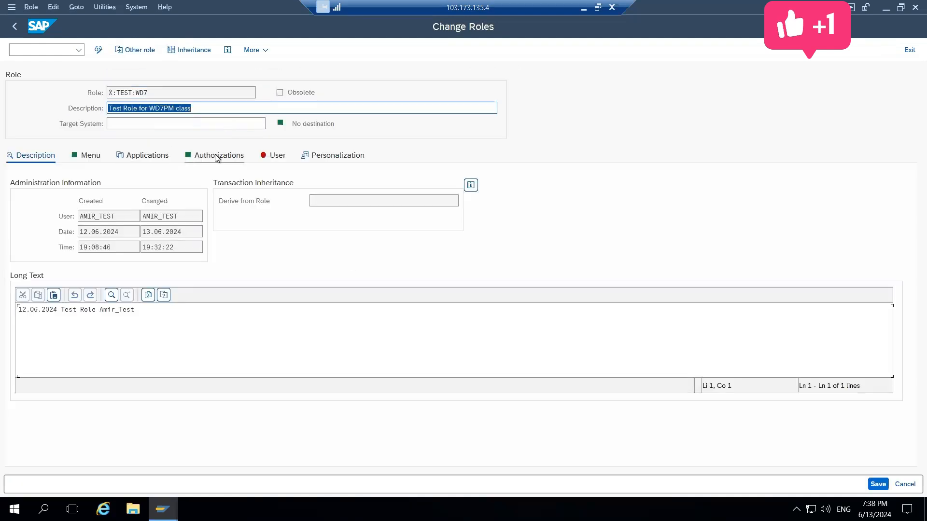
left_click(216, 156)
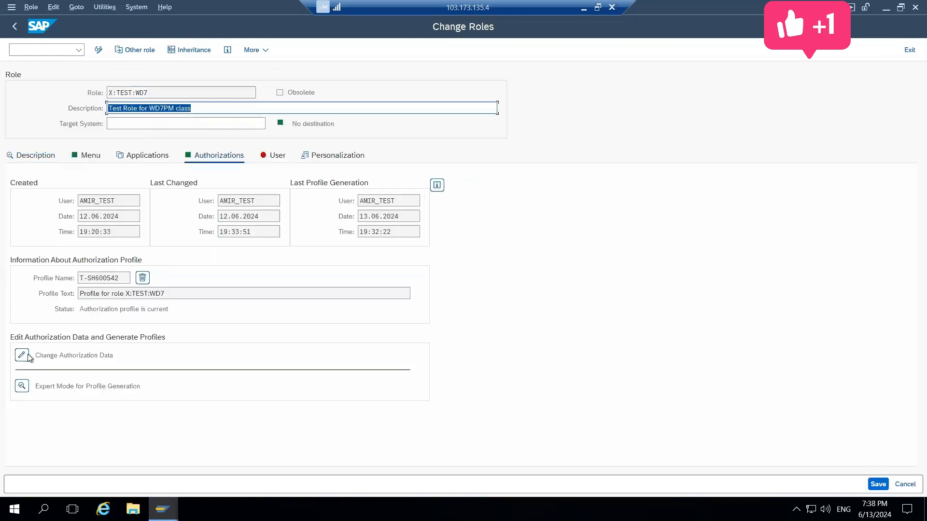
left_click(22, 355)
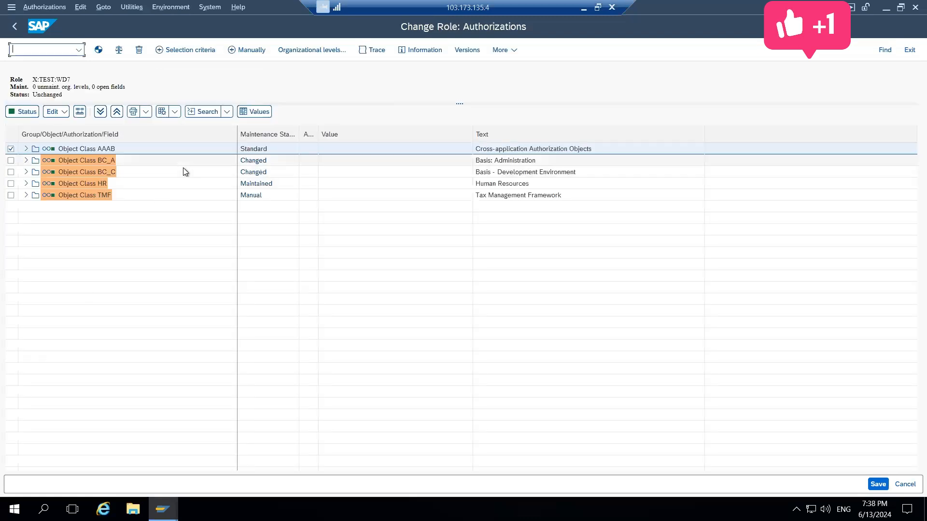
Examine the authorization objects and their maintenance statuses under object classes BC_A, BC_C, HR and TMF
left_click(27, 161)
left_click(27, 162)
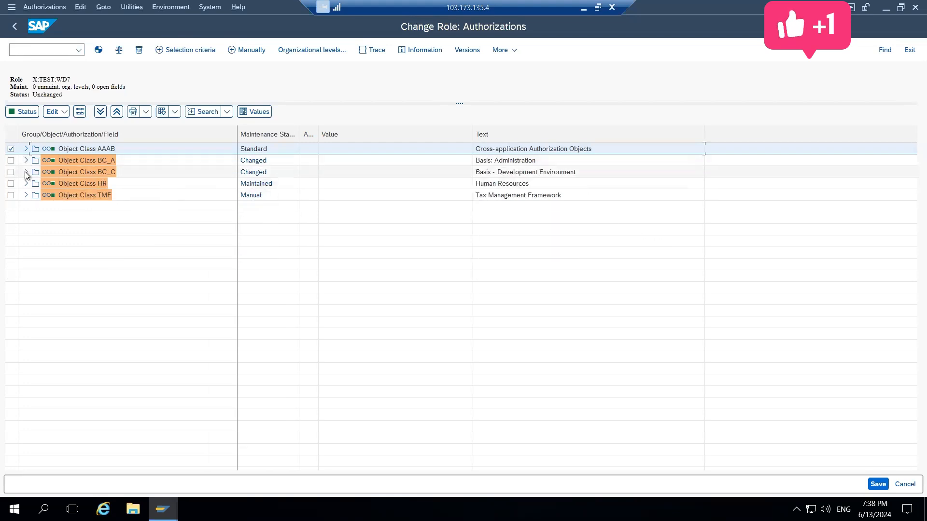
left_click(27, 172)
left_click(26, 172)
left_click(26, 172)
left_click(35, 184)
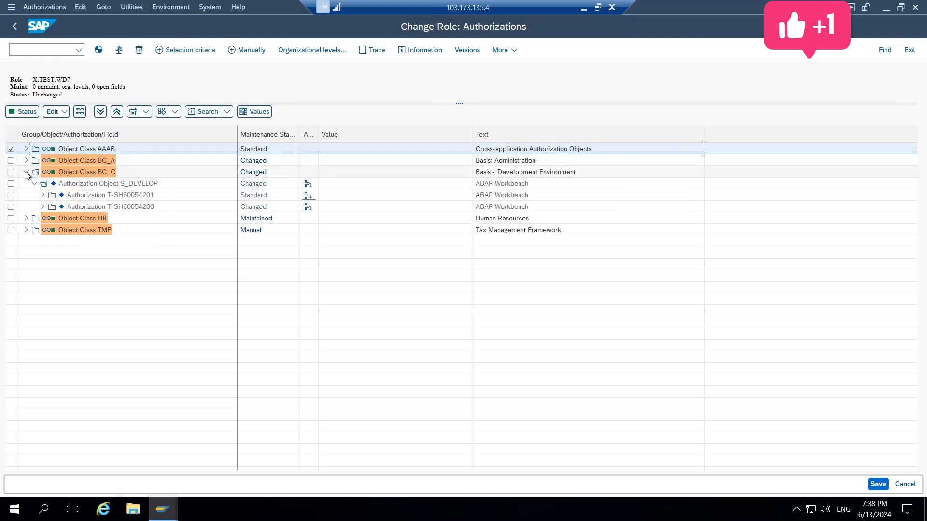
left_click(25, 172)
left_click(26, 184)
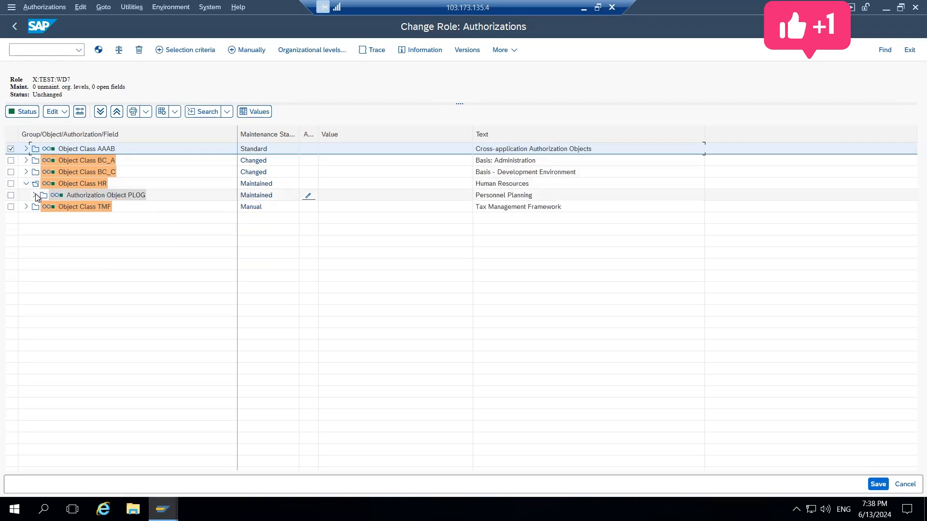
left_click(35, 195)
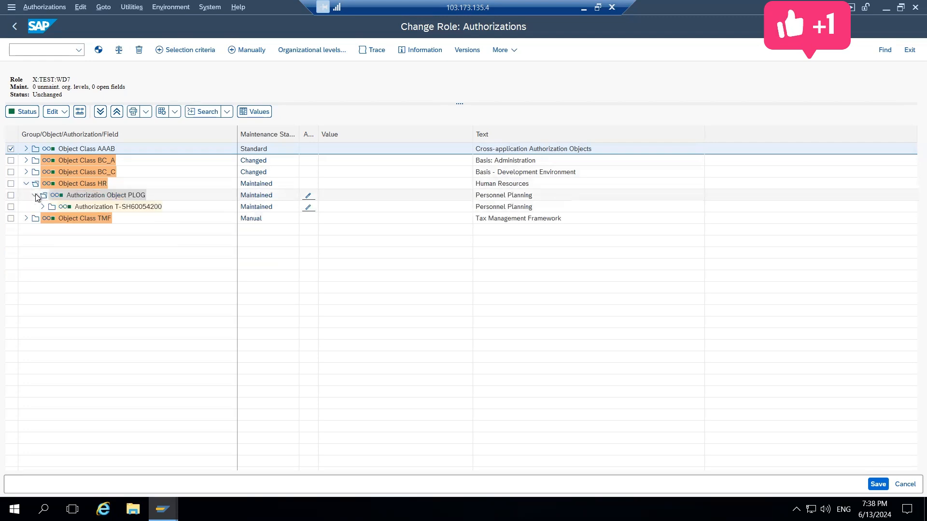
left_click(25, 218)
left_click(34, 230)
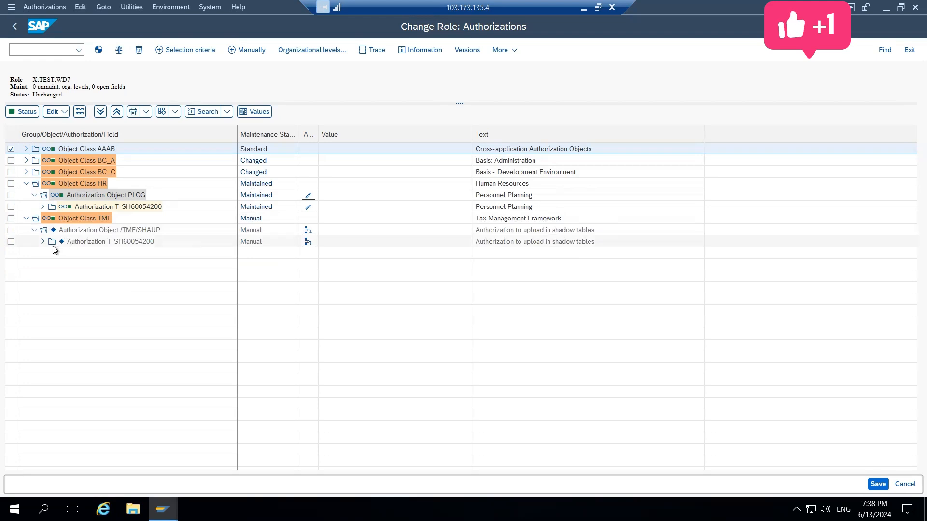
left_click(41, 243)
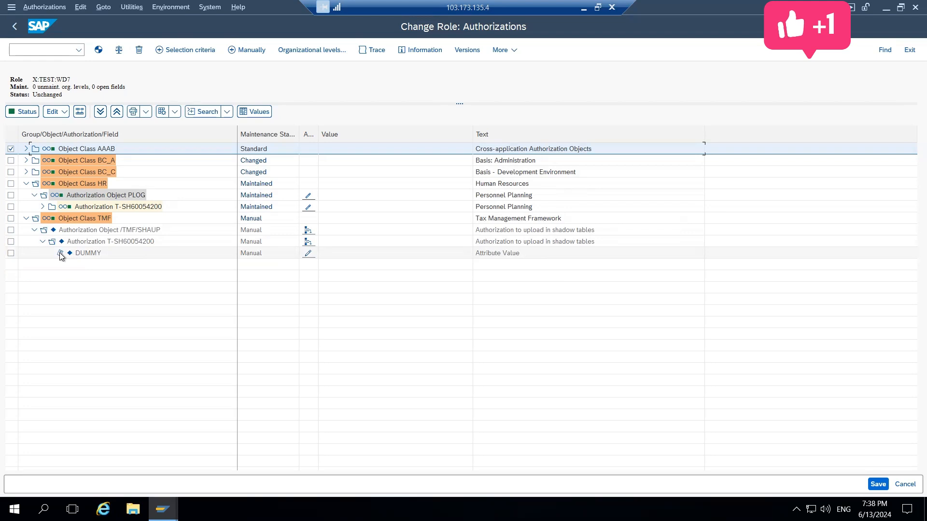
Restart transaction PFCG, create the single role X:TEST:DeleteAuthobj and save it
left_click(66, 49)
type("/npfcg")
key("Return")
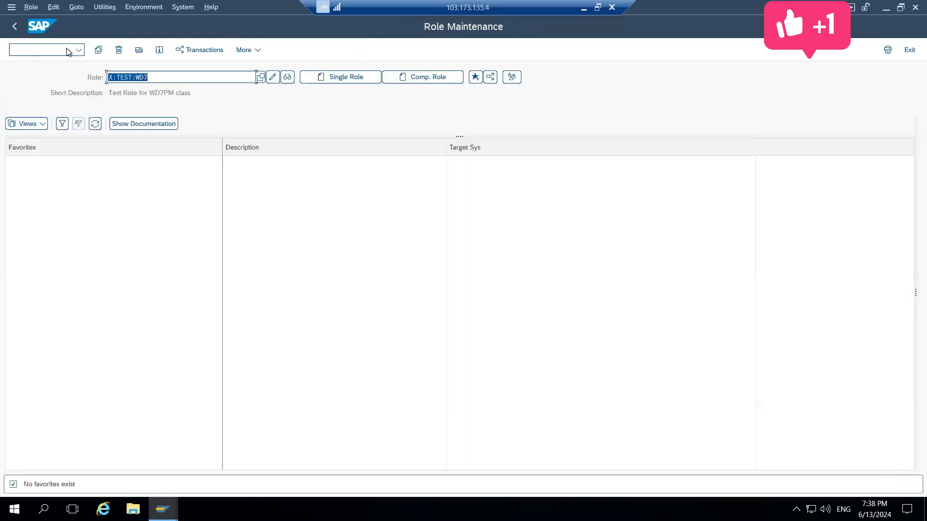
key("BackSpace")
key("BackSpace")
key("BackSpace")
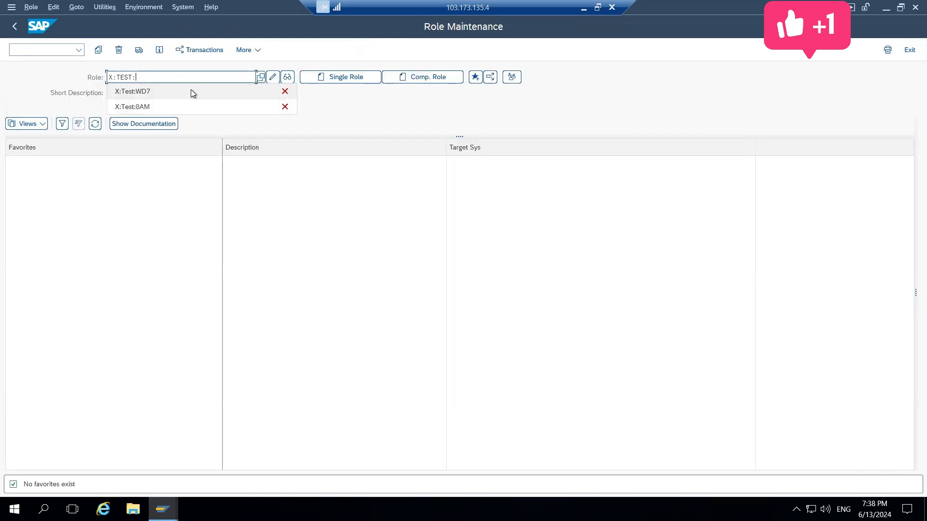
type("Delete")
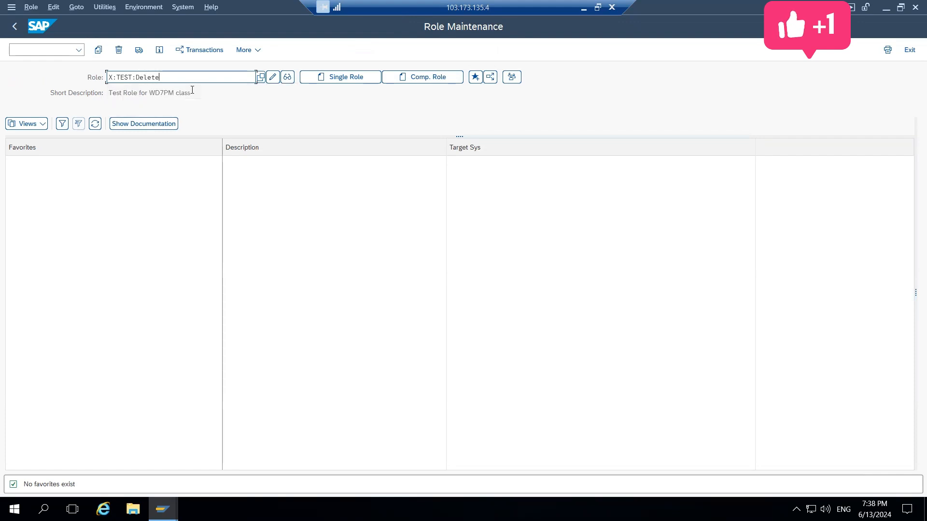
type("Authobj")
left_click(347, 79)
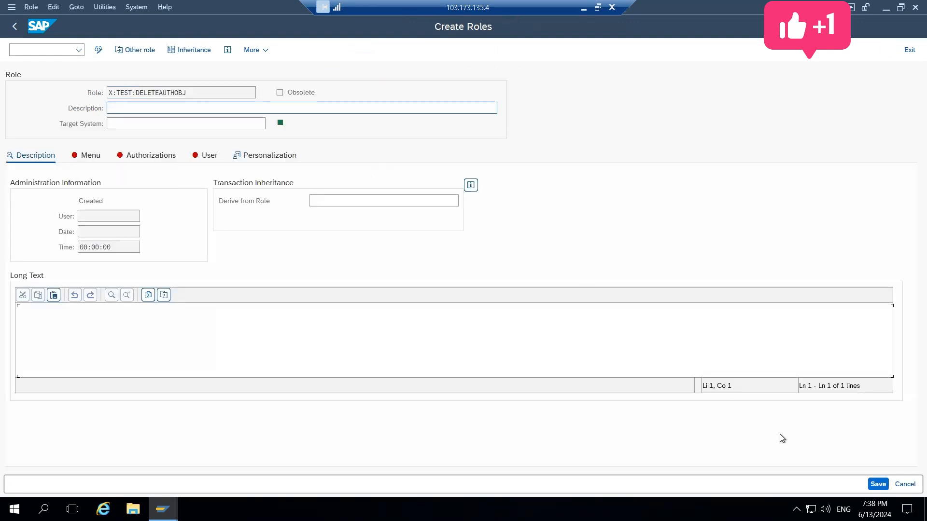
left_click(874, 488)
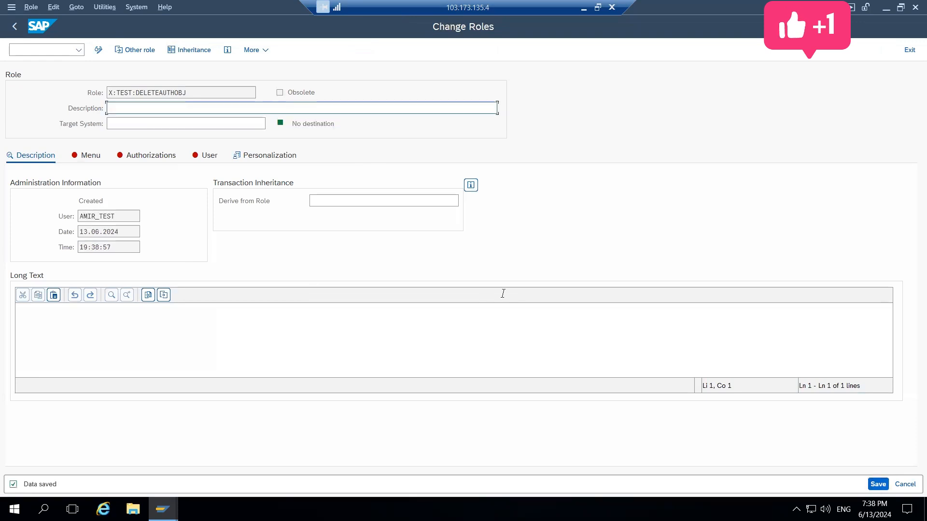
Assign transactions SU01, SA38 and SE38 to the role menu and save the role
left_click(87, 163)
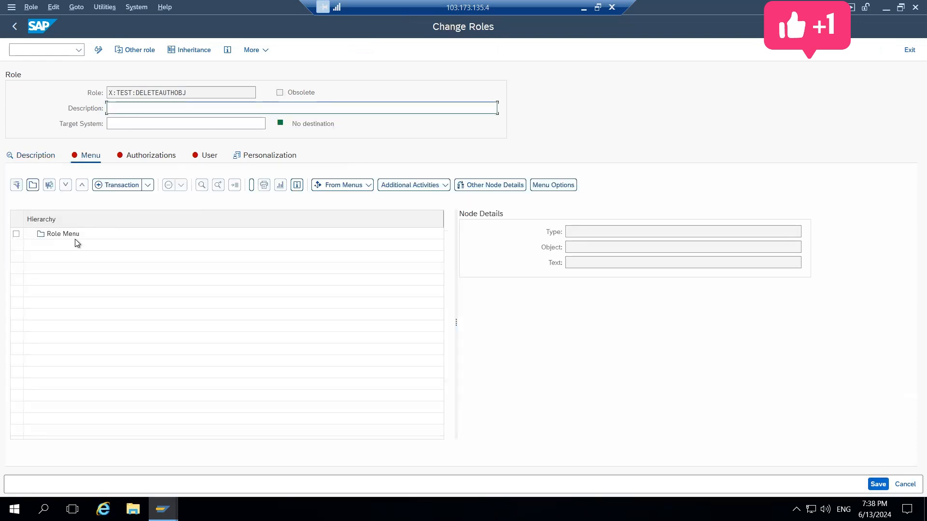
left_click(120, 184)
type("S")
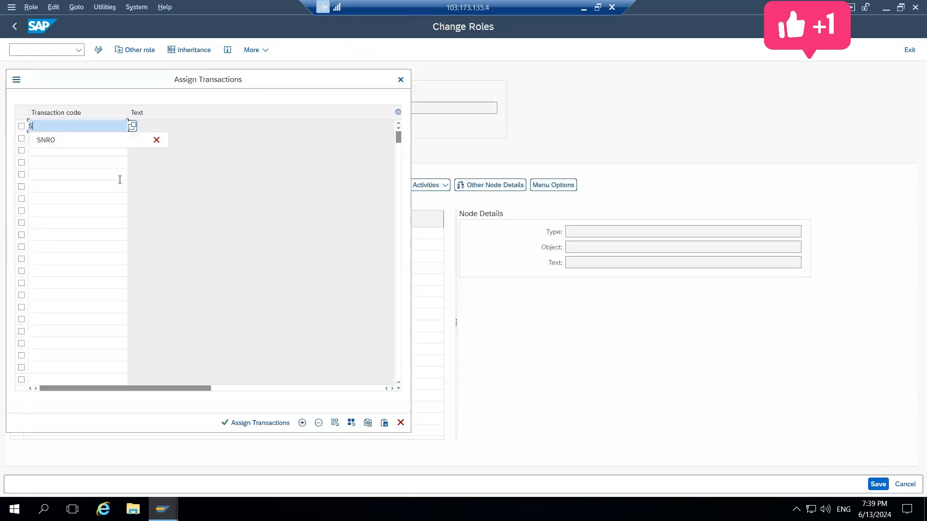
type("U01")
key("Return")
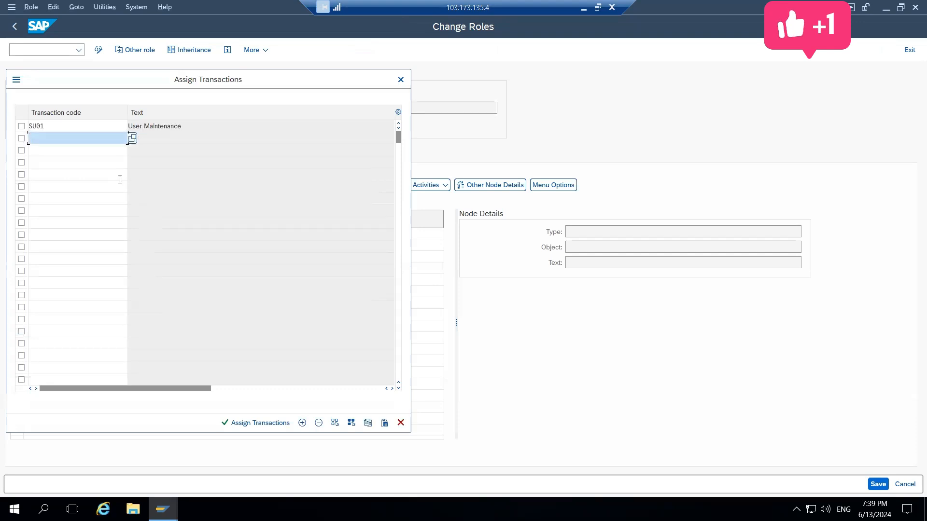
type("P")
key("BackSpace")
type("SA38")
key("Return")
type("SE38")
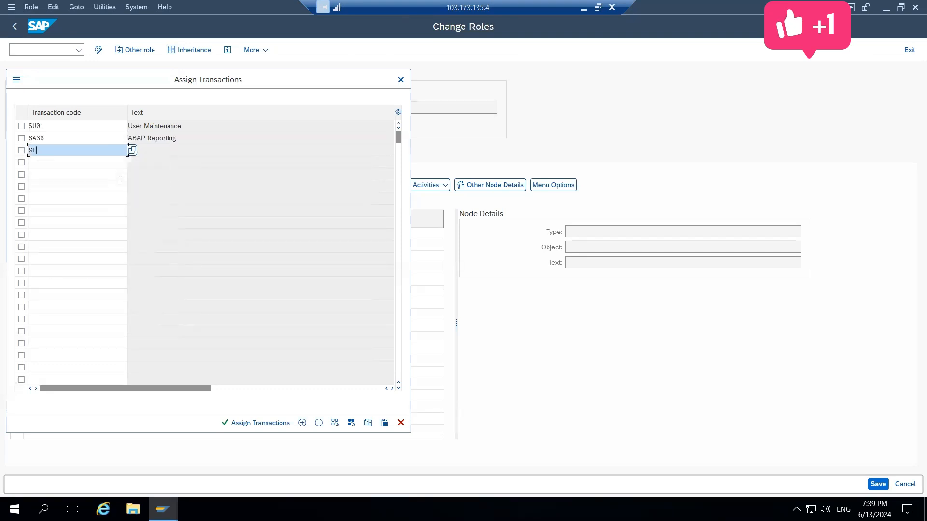
key("Return")
left_click(254, 424)
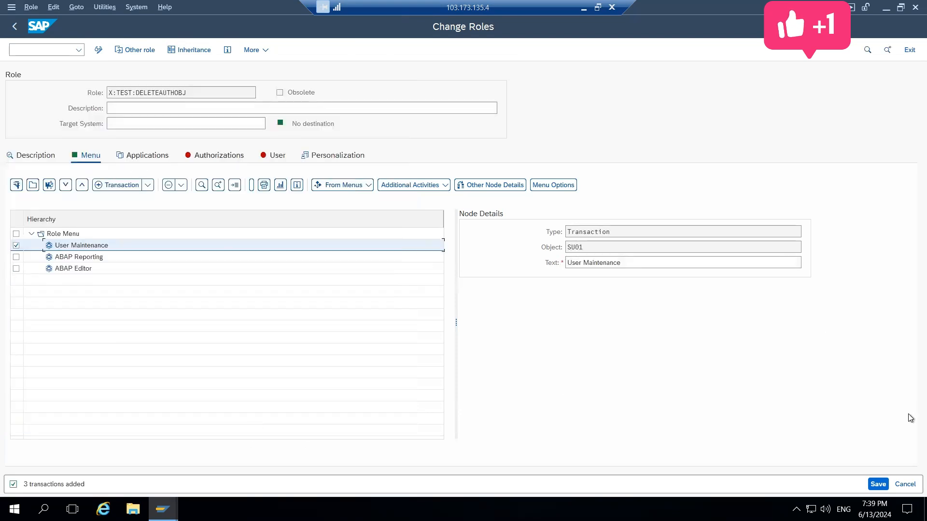
left_click(878, 484)
Open the new role's authorization data for change, assign full authorization to the Plan Version org level and save the levels
left_click(222, 155)
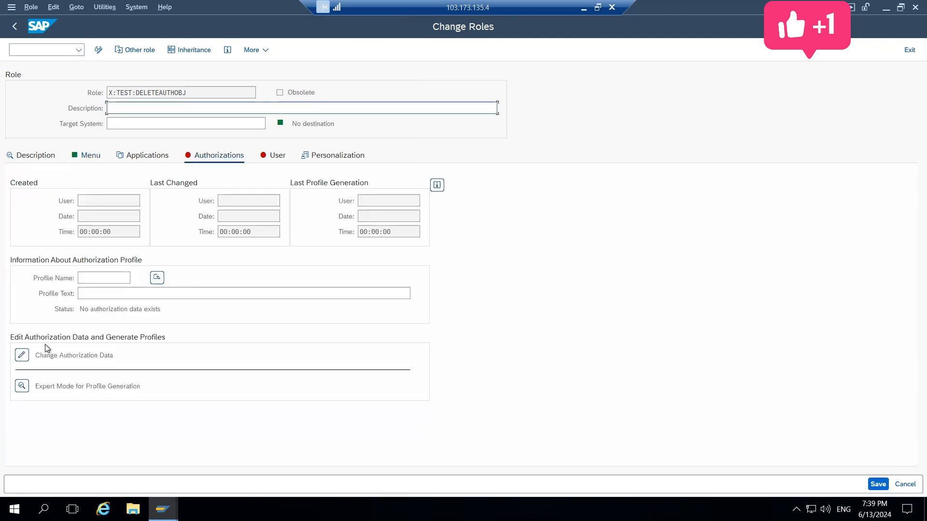
left_click(47, 355)
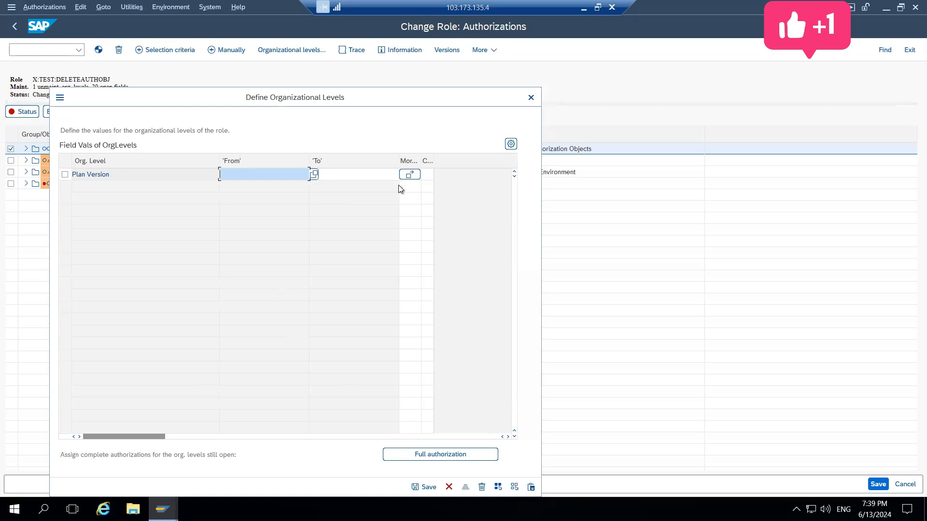
left_click_drag(414, 100, 437, 13)
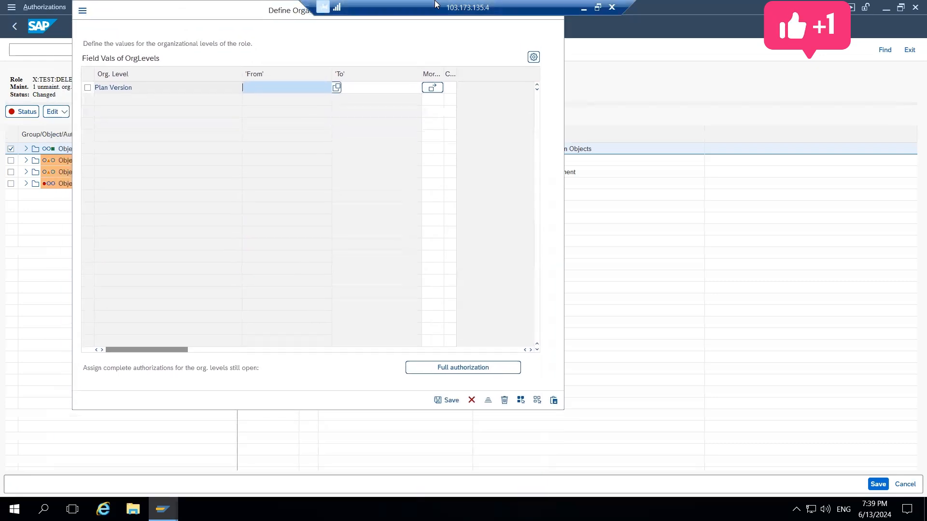
left_click(414, 367)
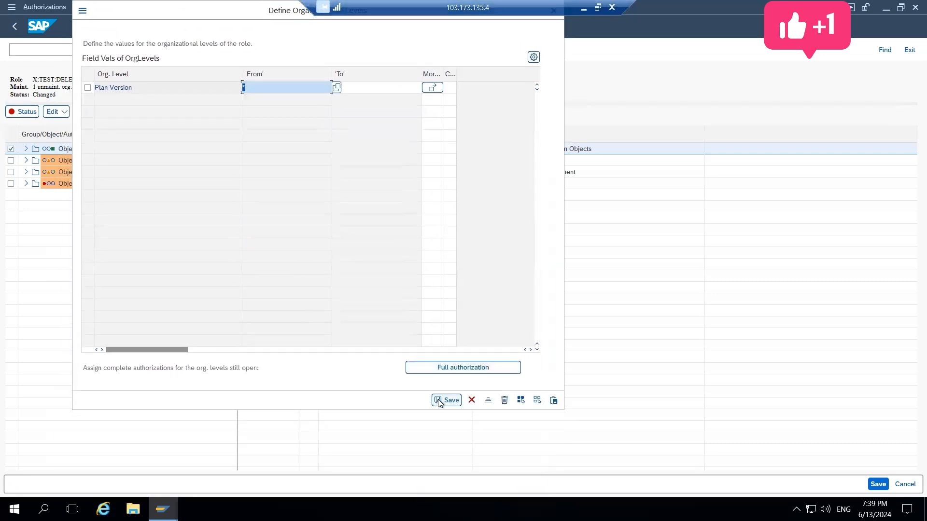
left_click(444, 401)
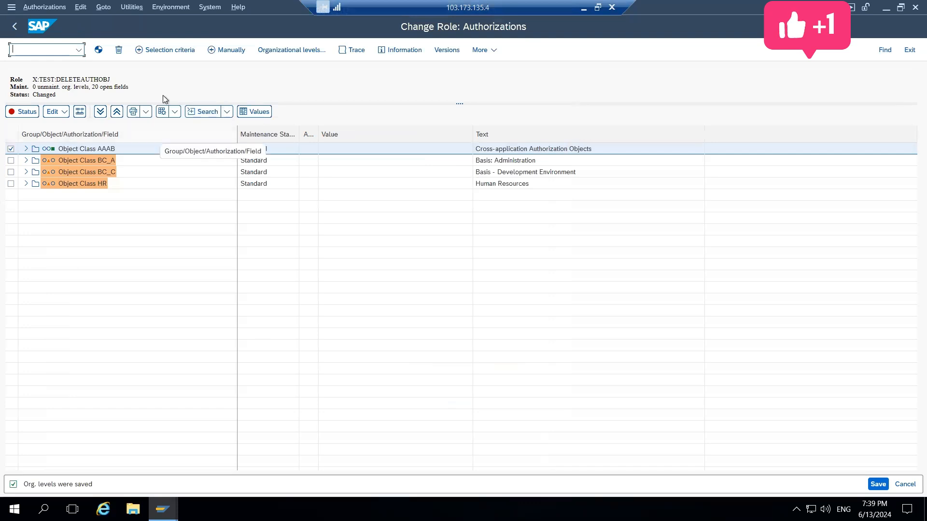
Select the S_SECPOL authorization under object class BC_A, check the deletion rules for inactive authorizations, then cancel the deletion and clear the selection
left_click(26, 161)
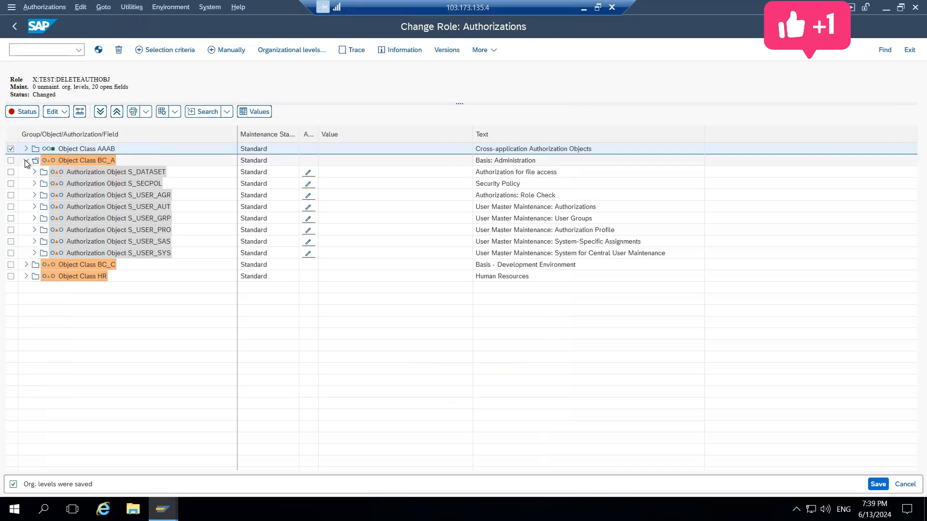
left_click(34, 184)
left_click(42, 196)
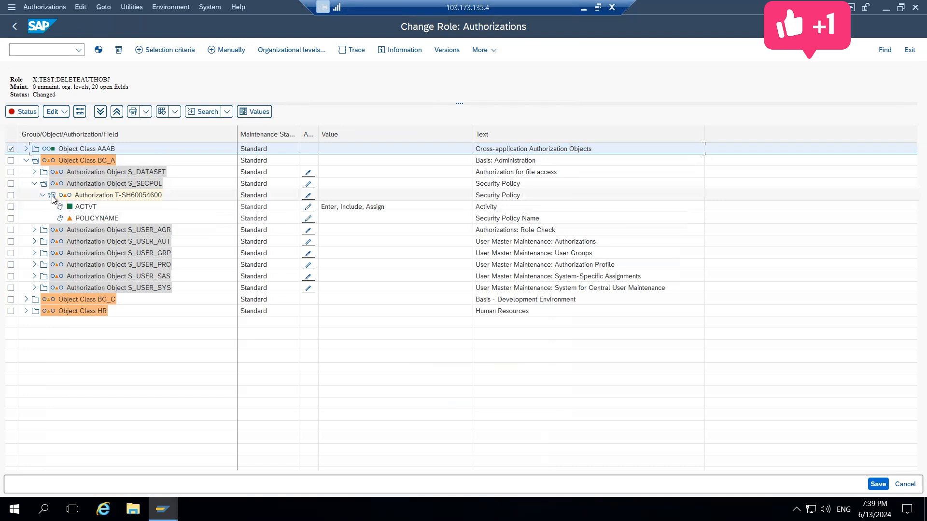
left_click(11, 195)
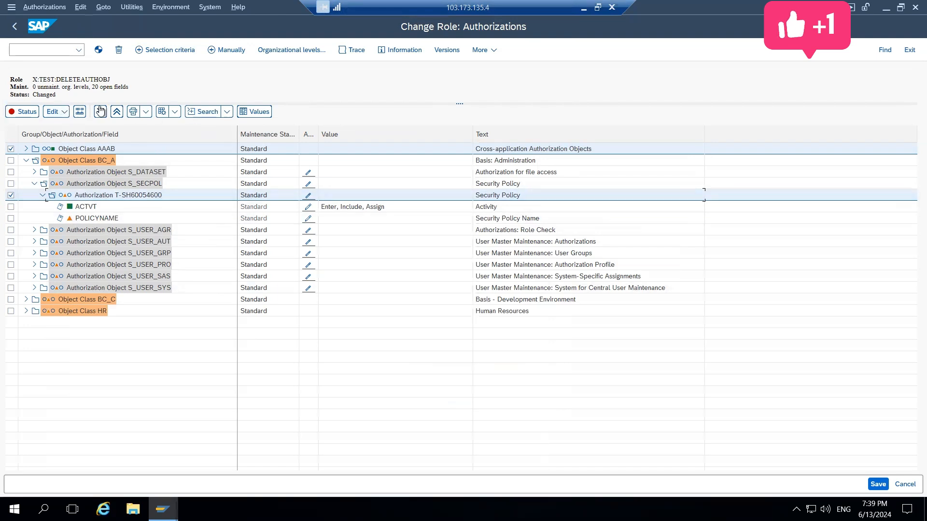
left_click(66, 114)
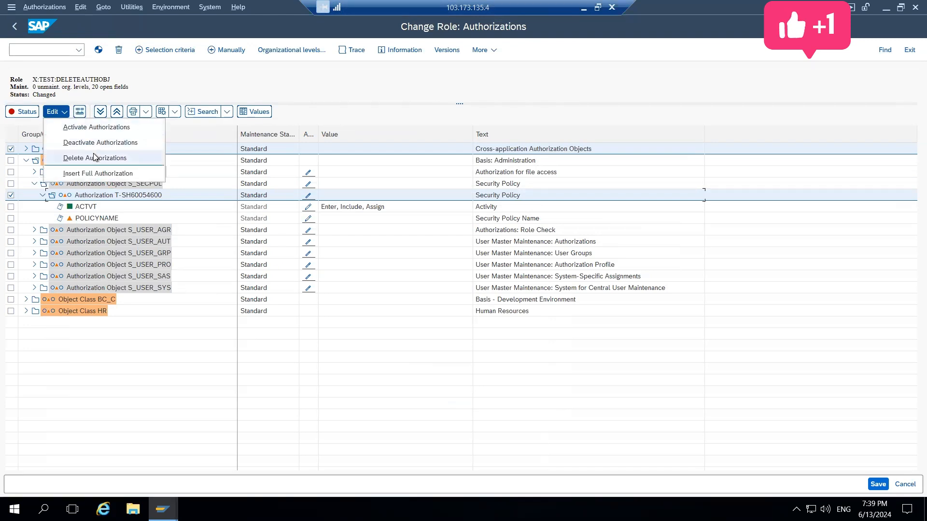
left_click(152, 80)
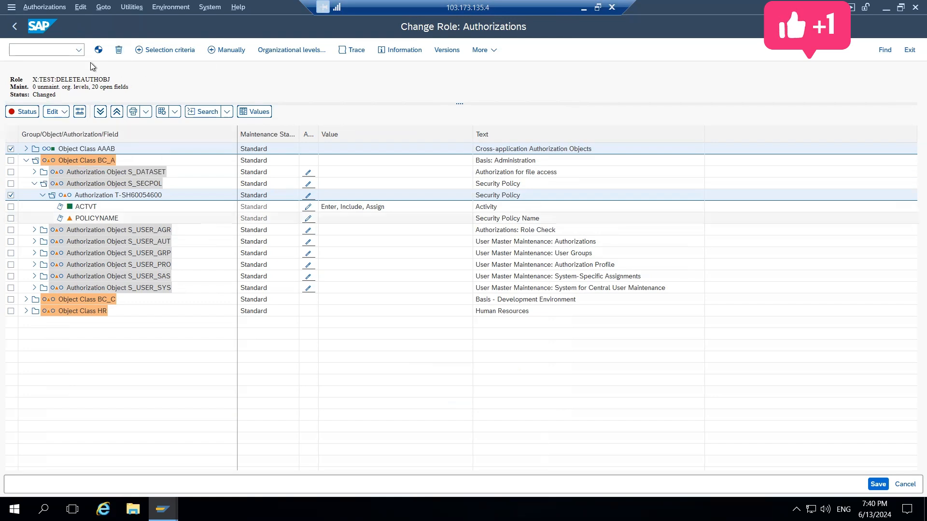
left_click(118, 49)
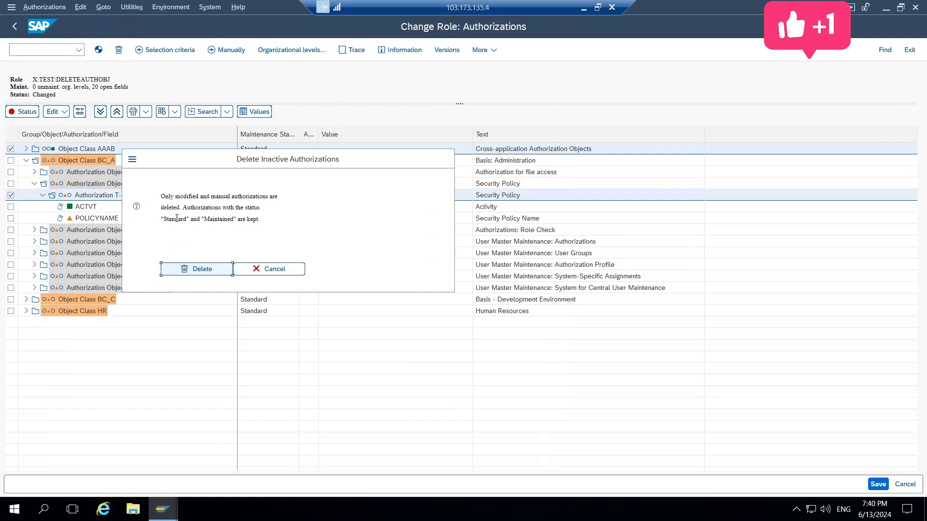
left_click_drag(161, 194, 272, 224)
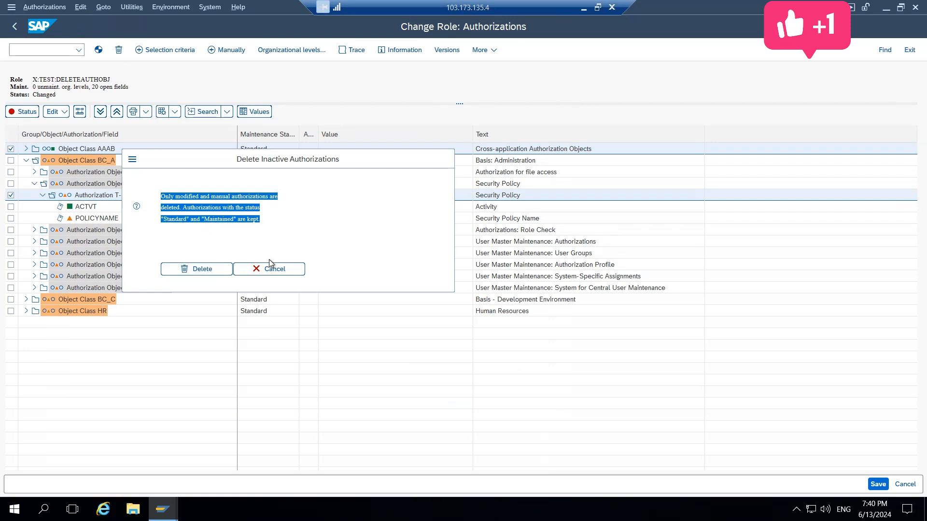
left_click(283, 272)
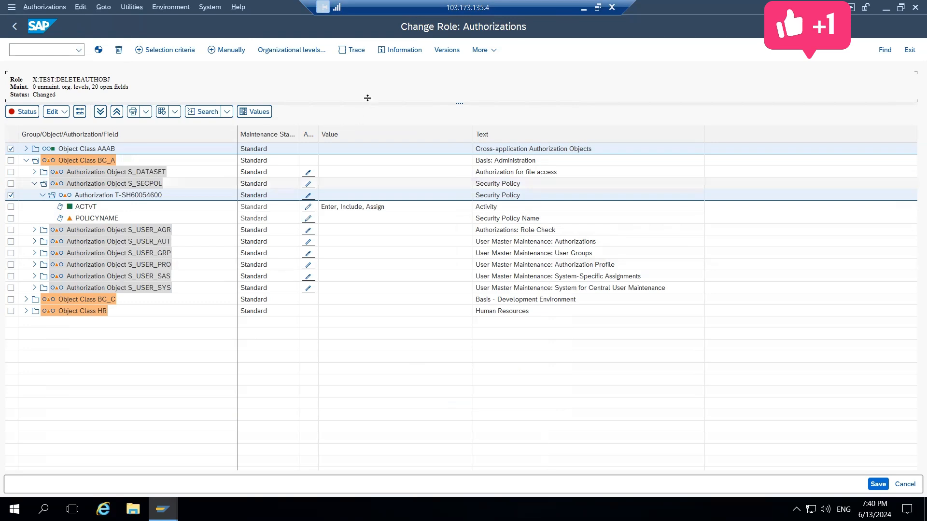
left_click(13, 196)
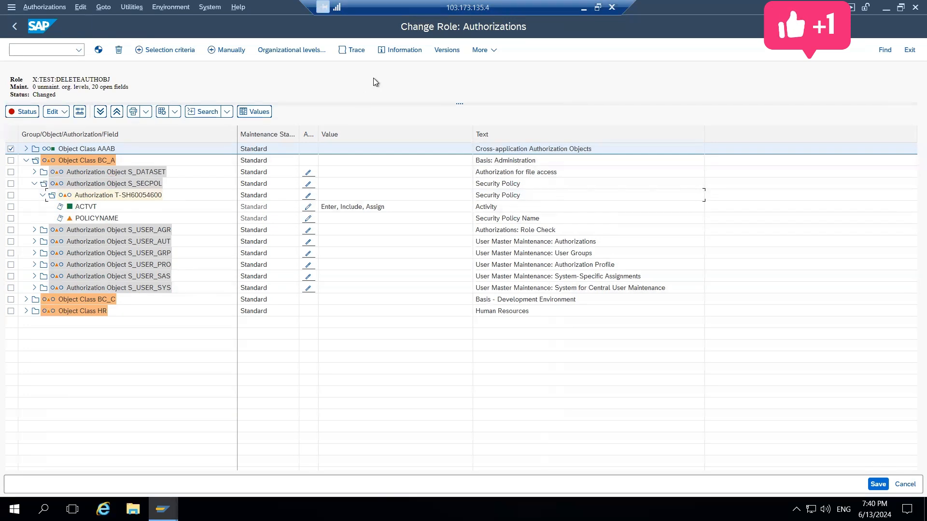
Manually add the authorization object S_TABU_DIS to the role and expand it under object class BC_A
left_click(231, 50)
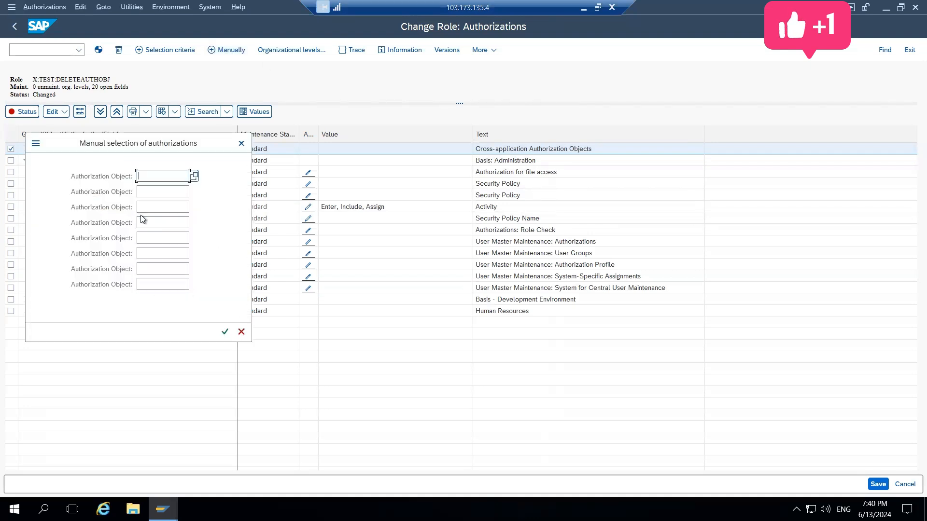
type("S_TABU_DIS")
key("Return")
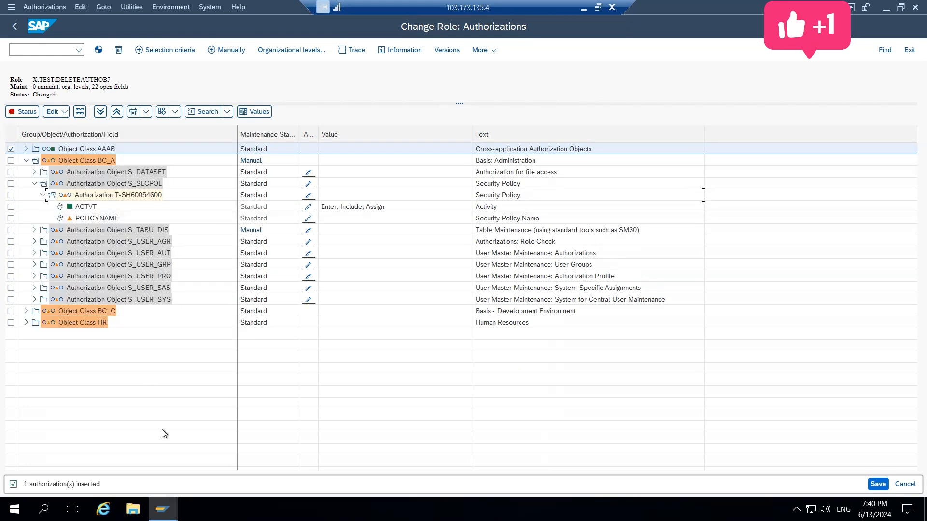
left_click(35, 230)
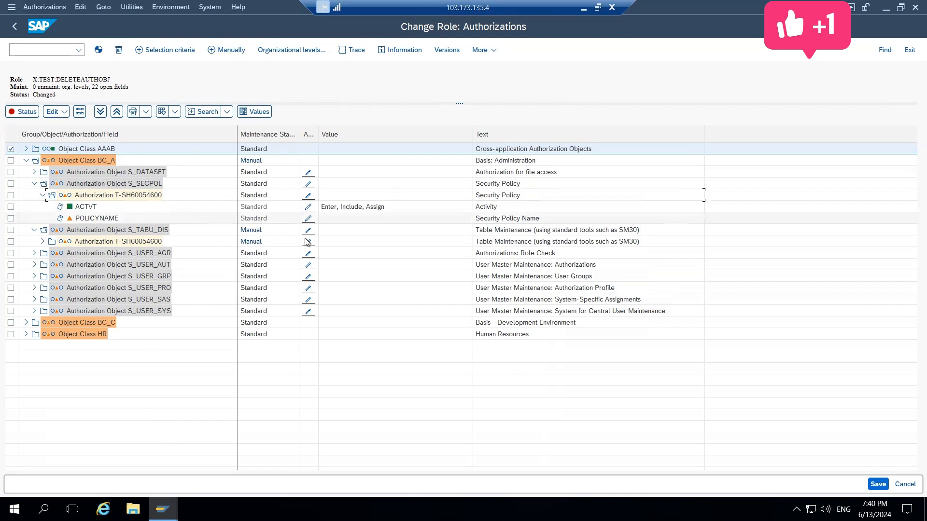
Set the S_SECPOL field POLICYNAME to * and assign full authorization to its ACTVT field, saving the values
left_click(308, 220)
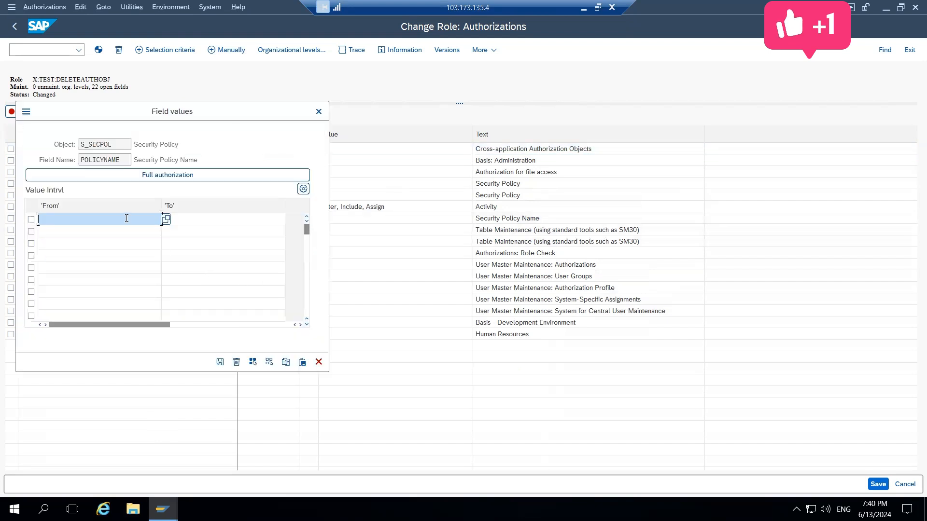
type("*")
key("Return")
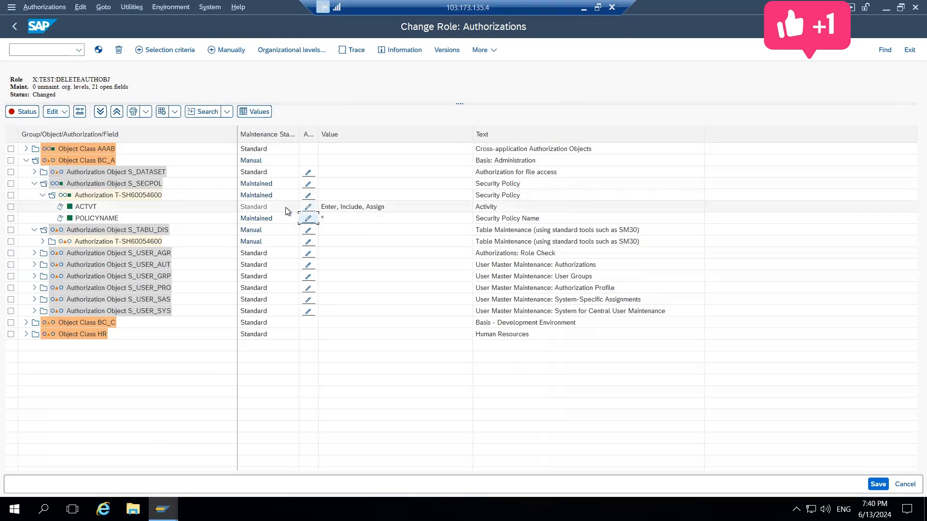
left_click(309, 208)
left_click(133, 178)
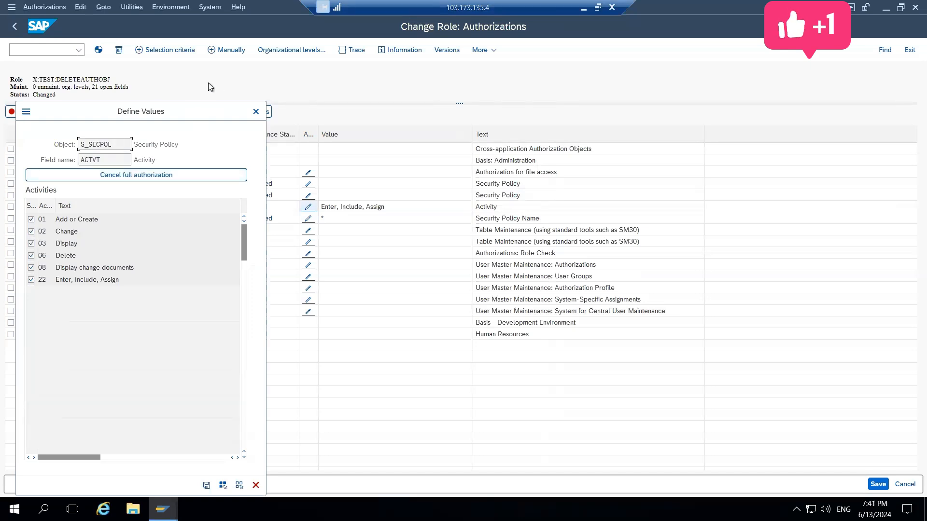
left_click_drag(209, 86, 247, 58)
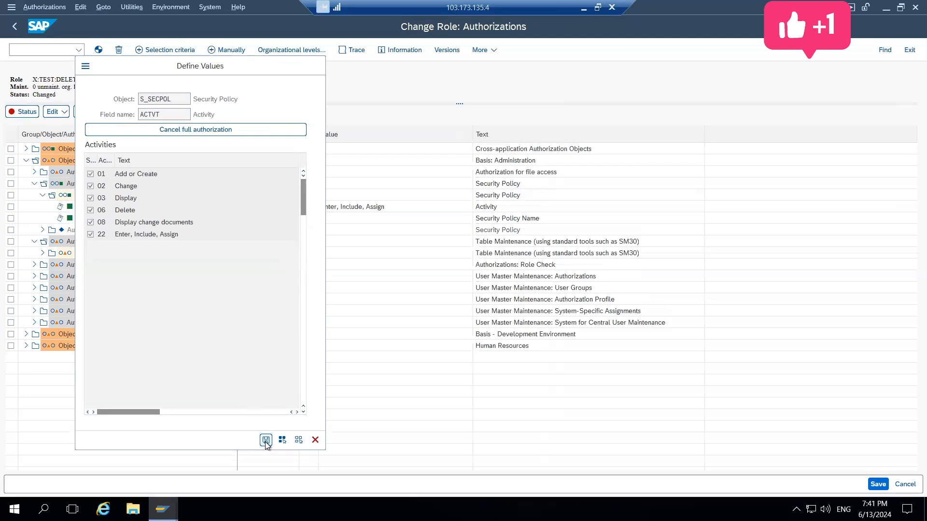
left_click(265, 441)
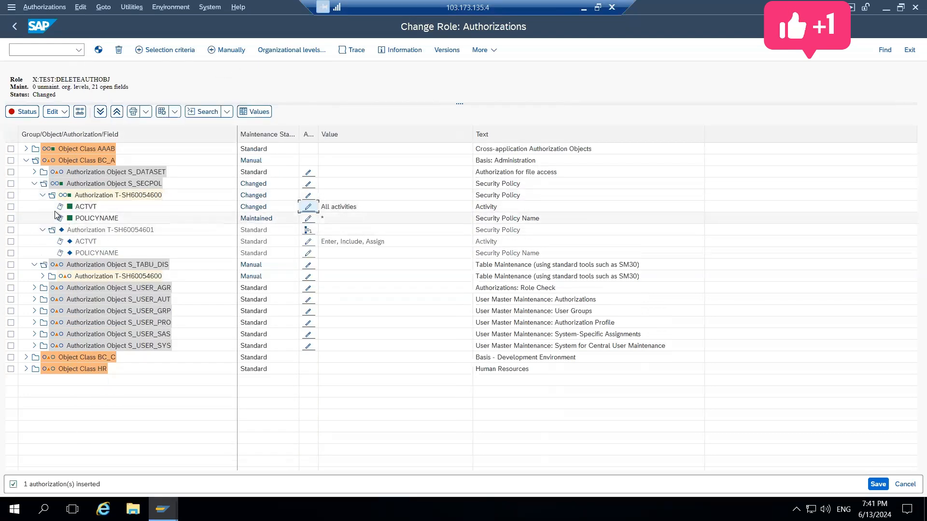
Try to delete the manually added object S_TABU_DIS using the deletion of inactive authorizations, and expand the object to check it
left_click(33, 184)
left_click(34, 196)
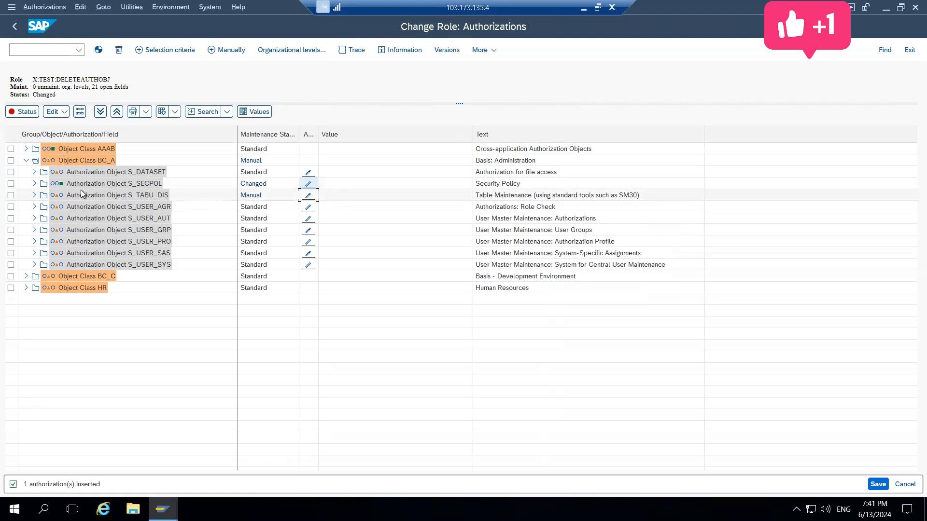
left_click(9, 186)
left_click(10, 196)
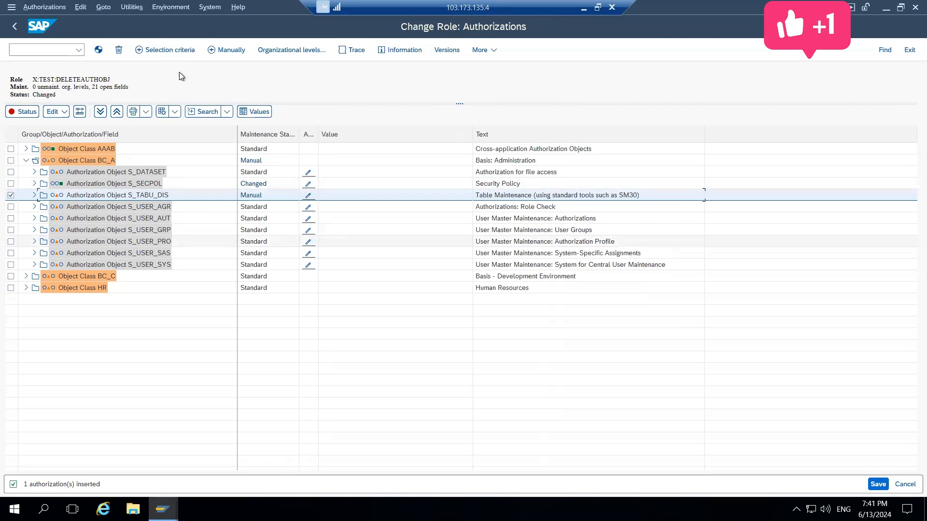
left_click(118, 50)
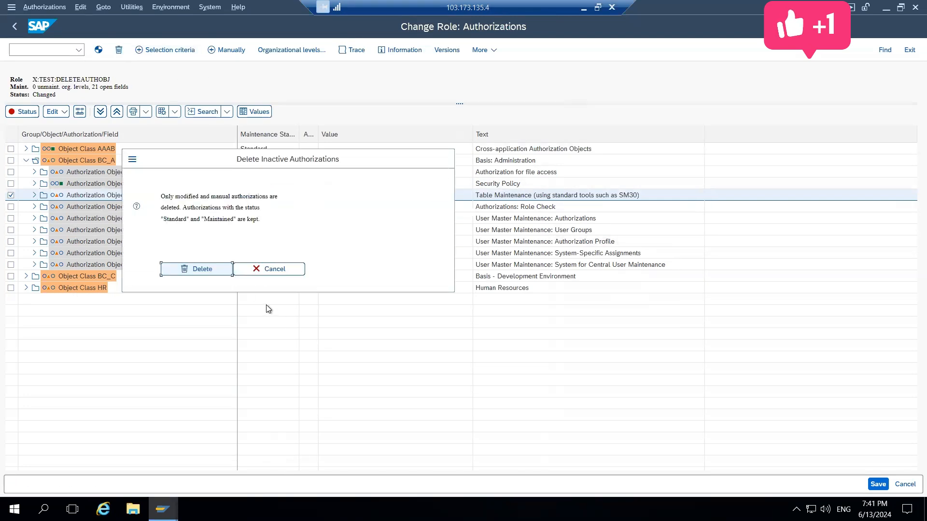
left_click(216, 269)
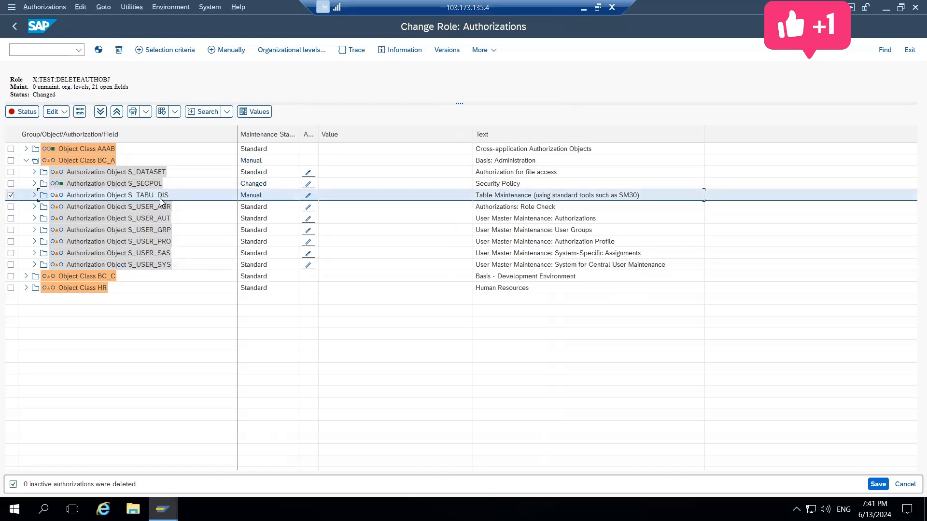
left_click(34, 195)
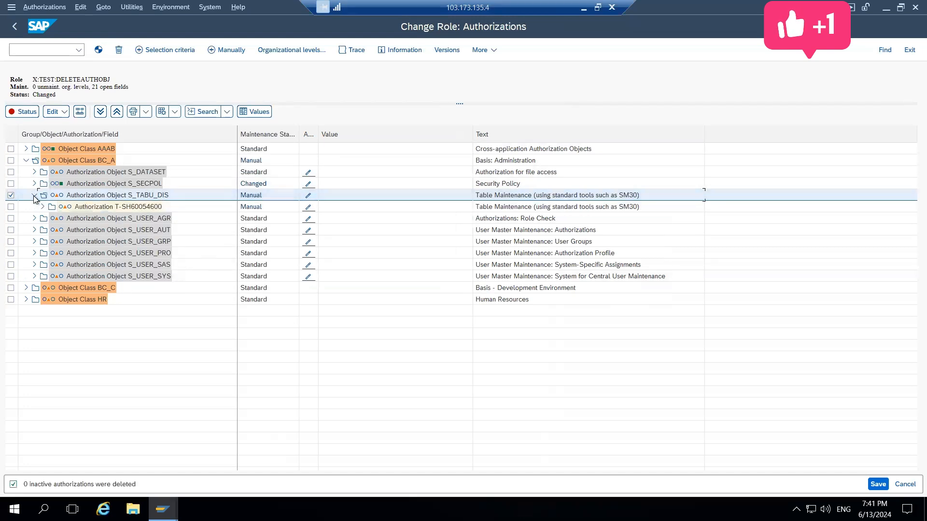